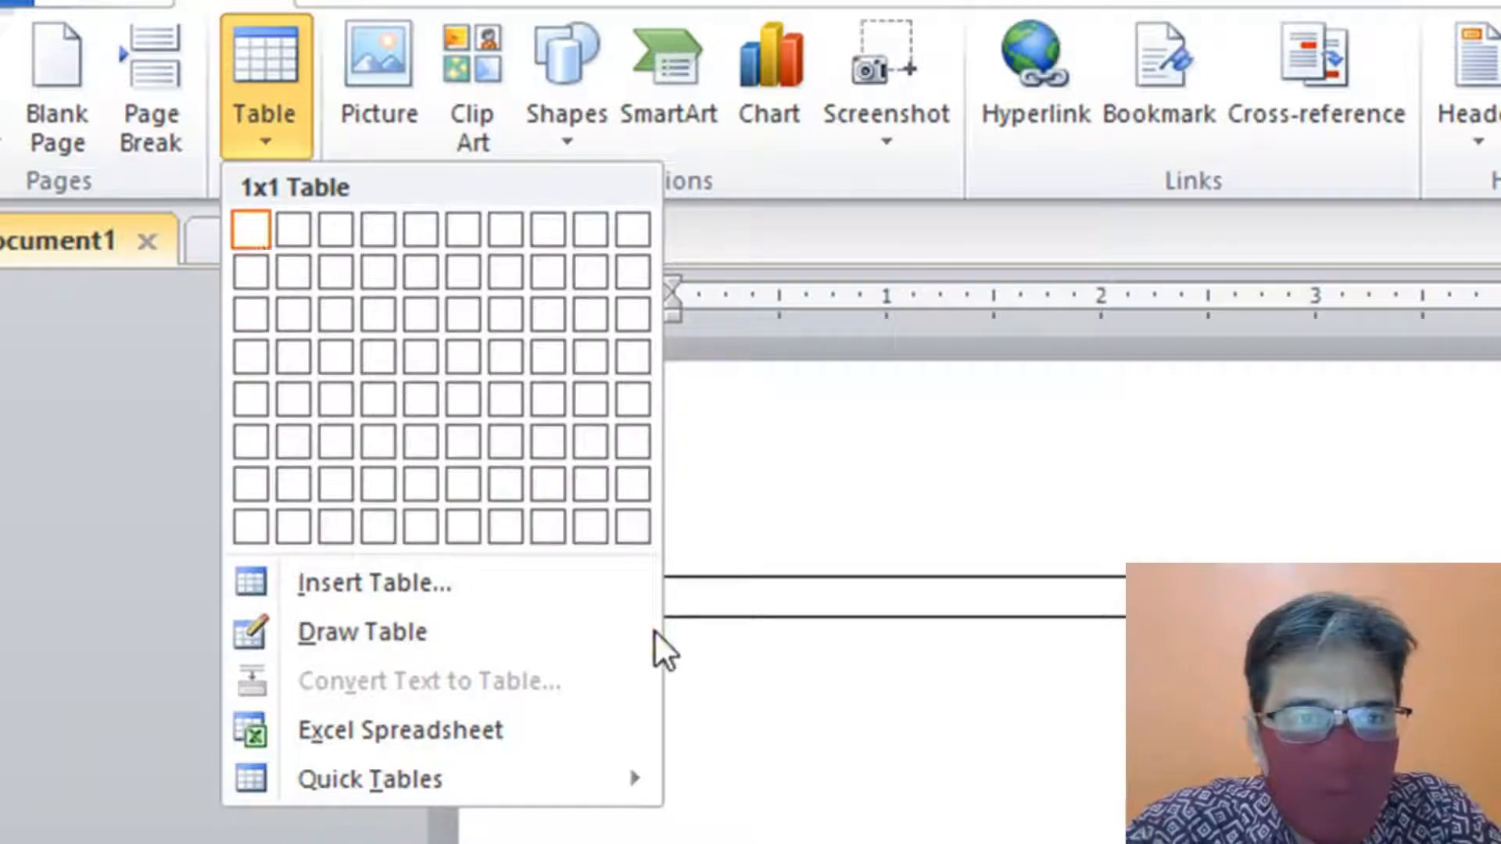
- Open the Nota.PNG receipt image in Photos for reference, then return to the Word document
click(673, 596)
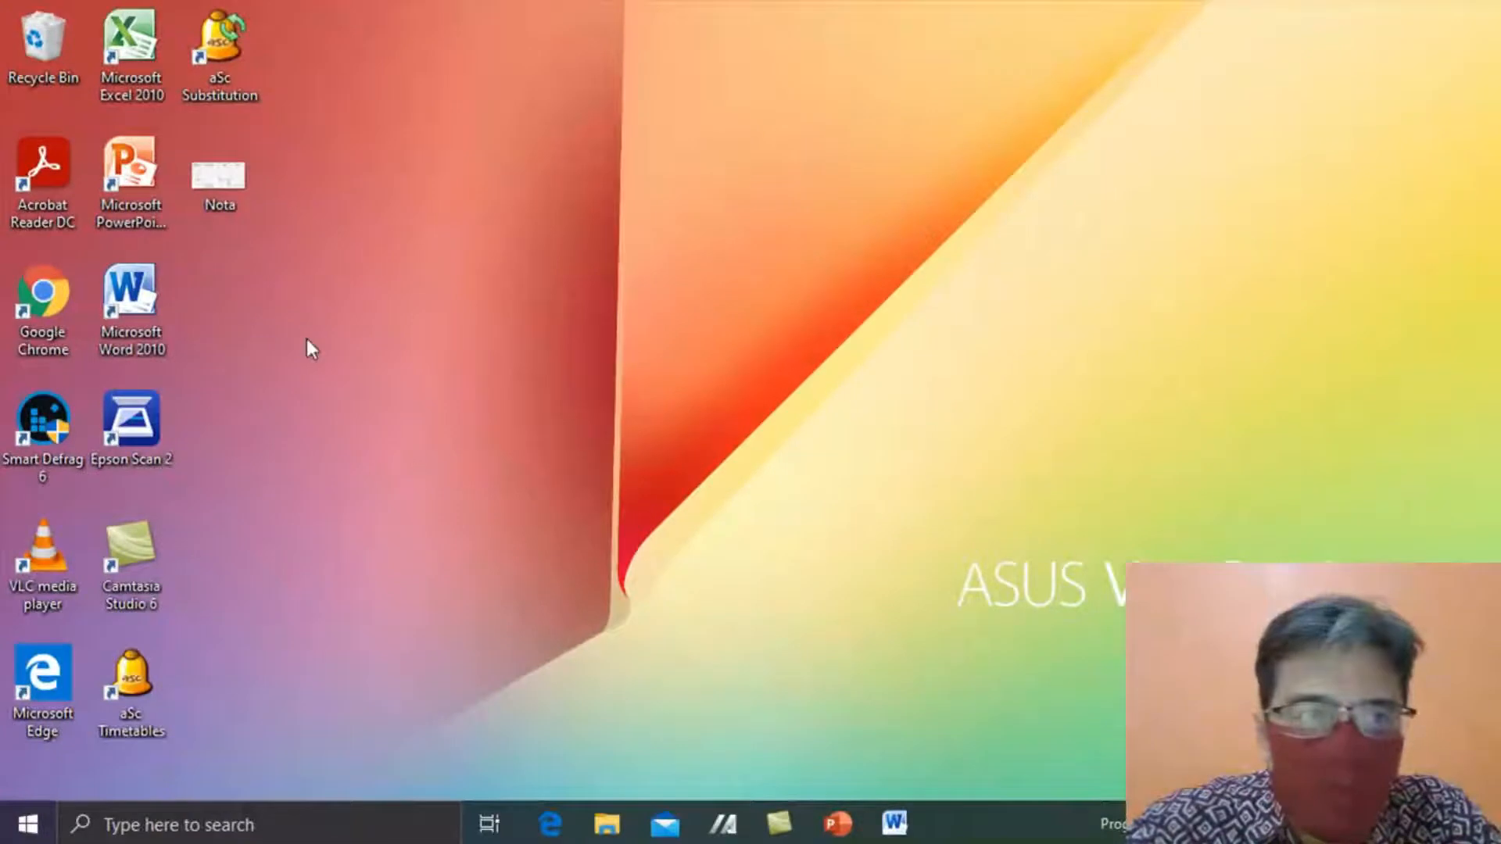
double_click(222, 200)
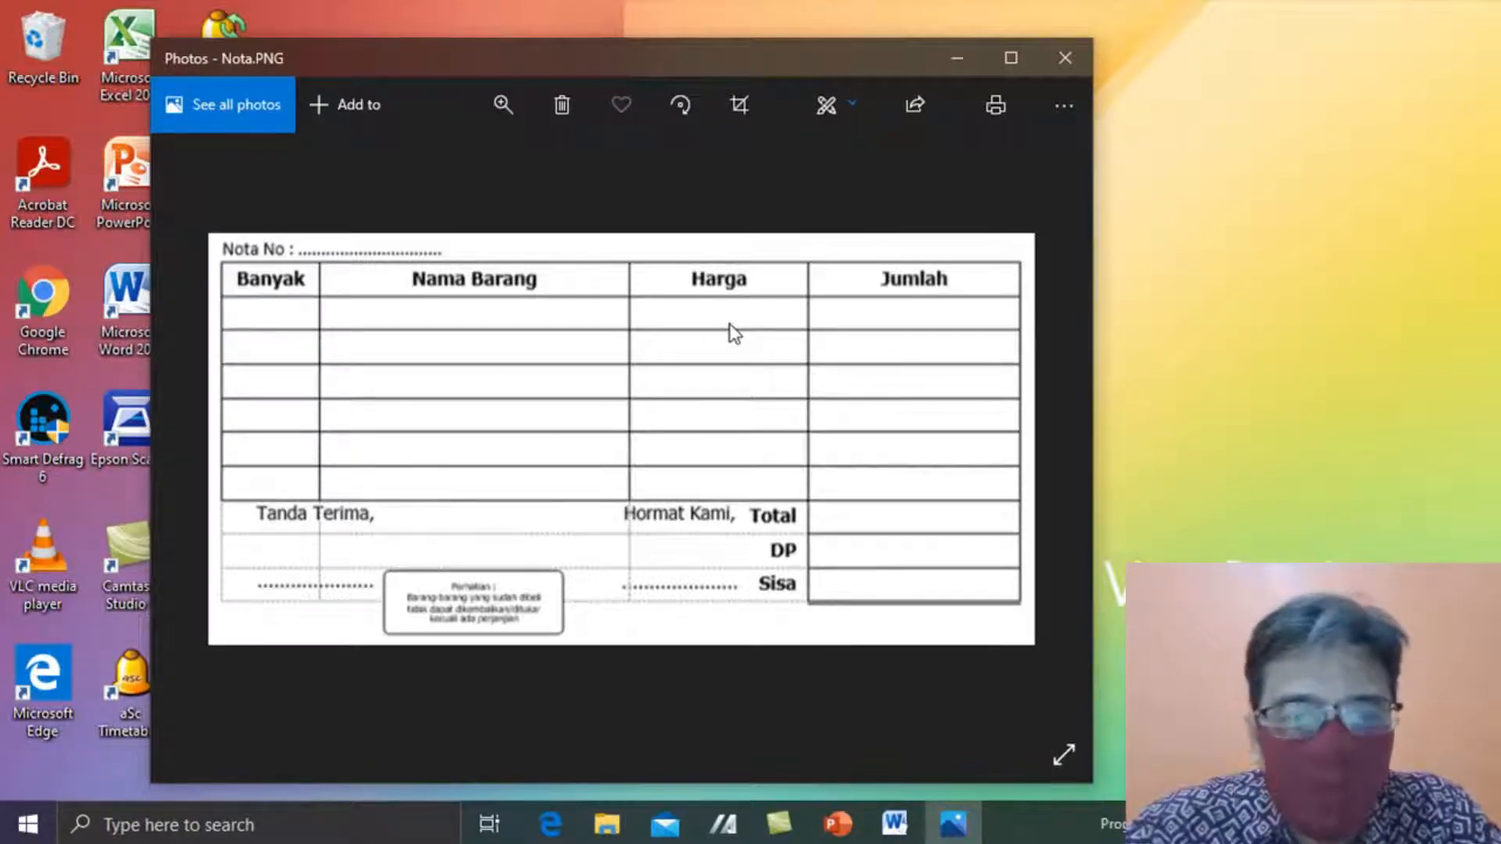
click(905, 834)
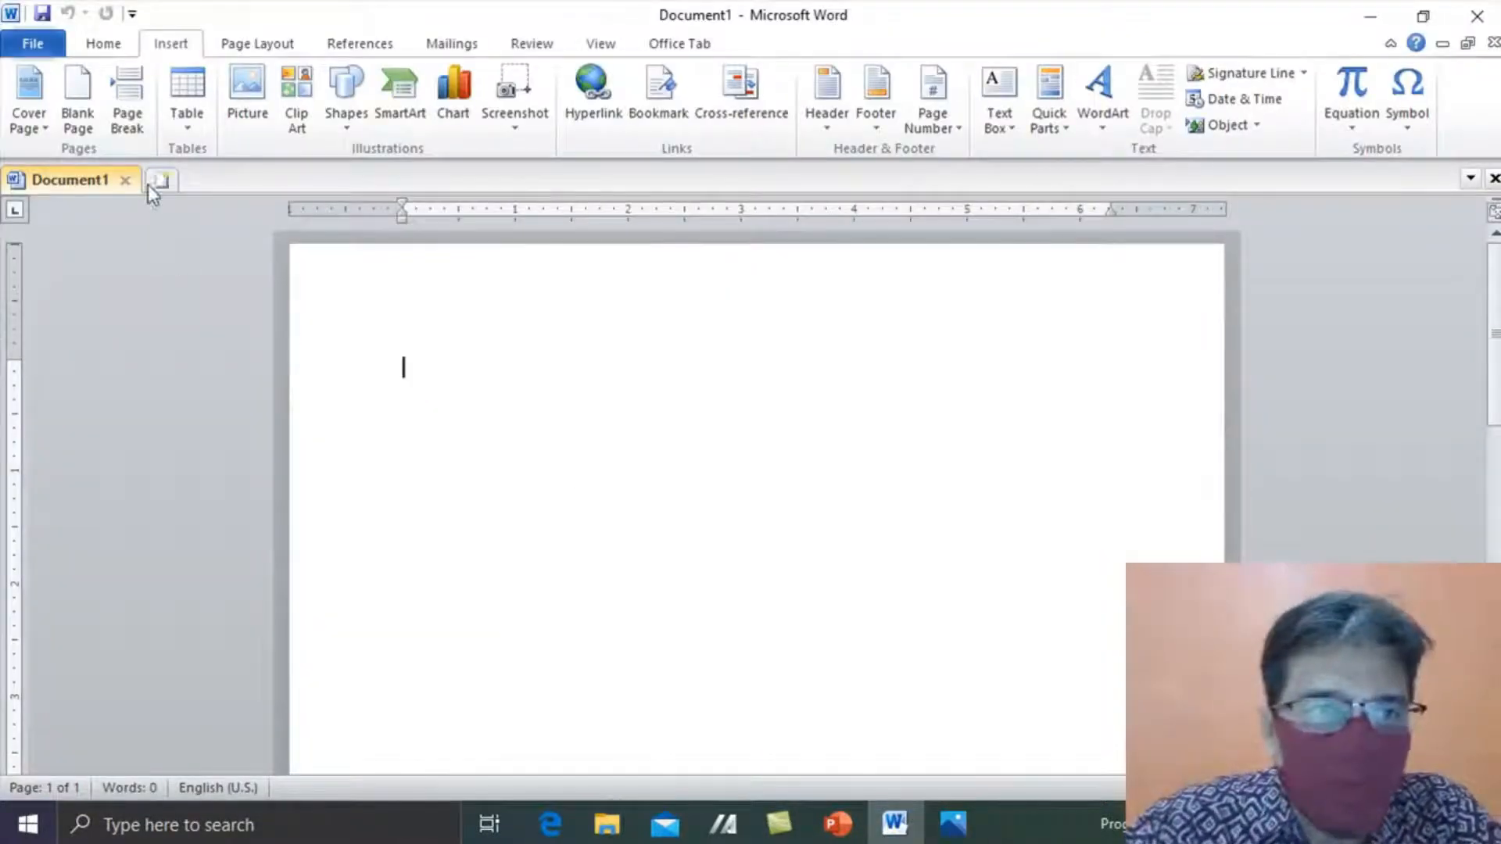
- Insert an empty table of 4 columns by 8 rows from the Insert table grid
click(196, 123)
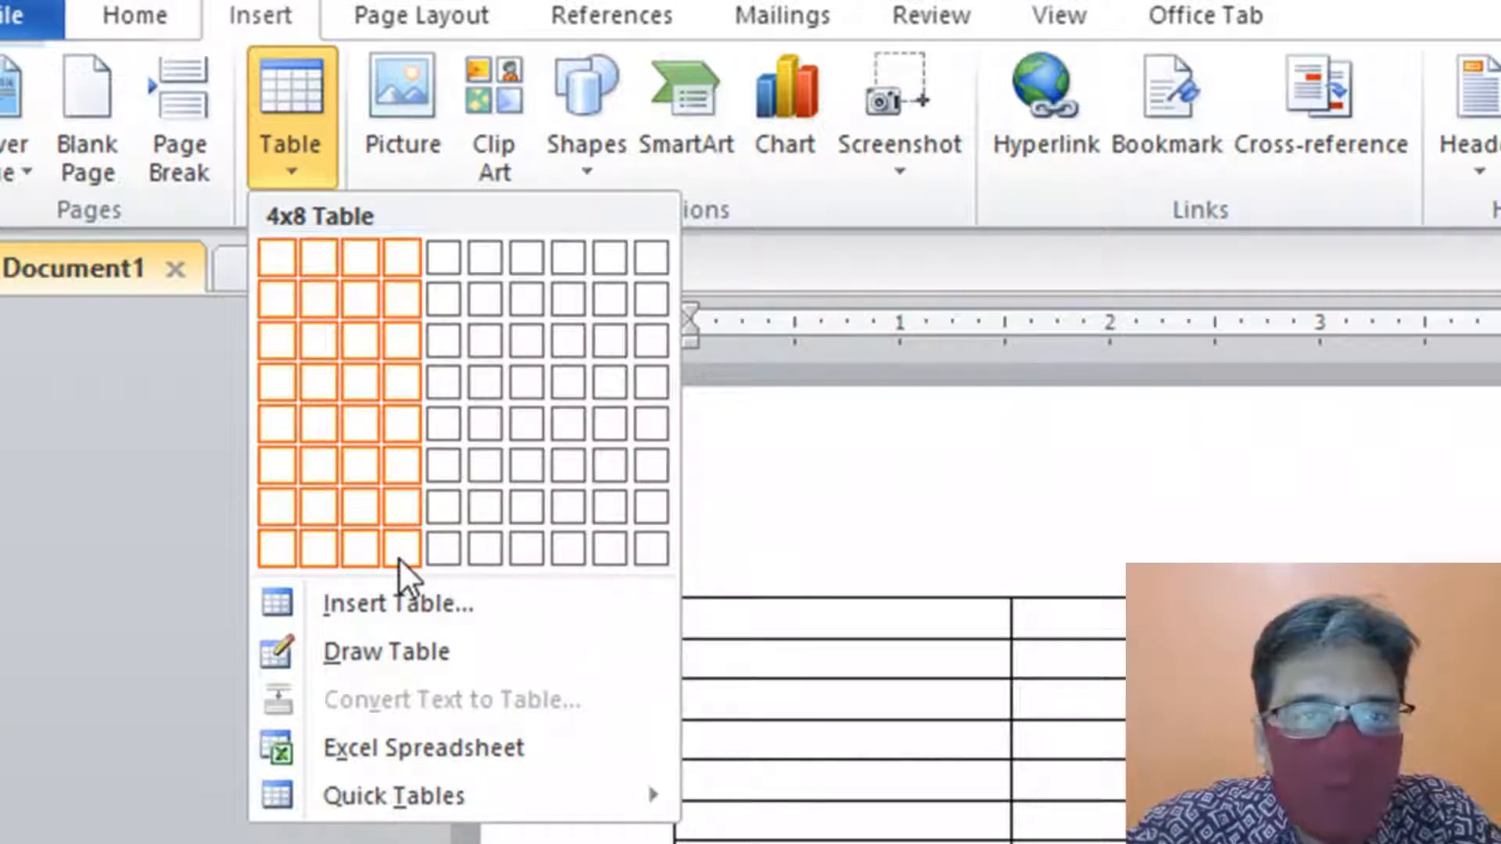
click(399, 555)
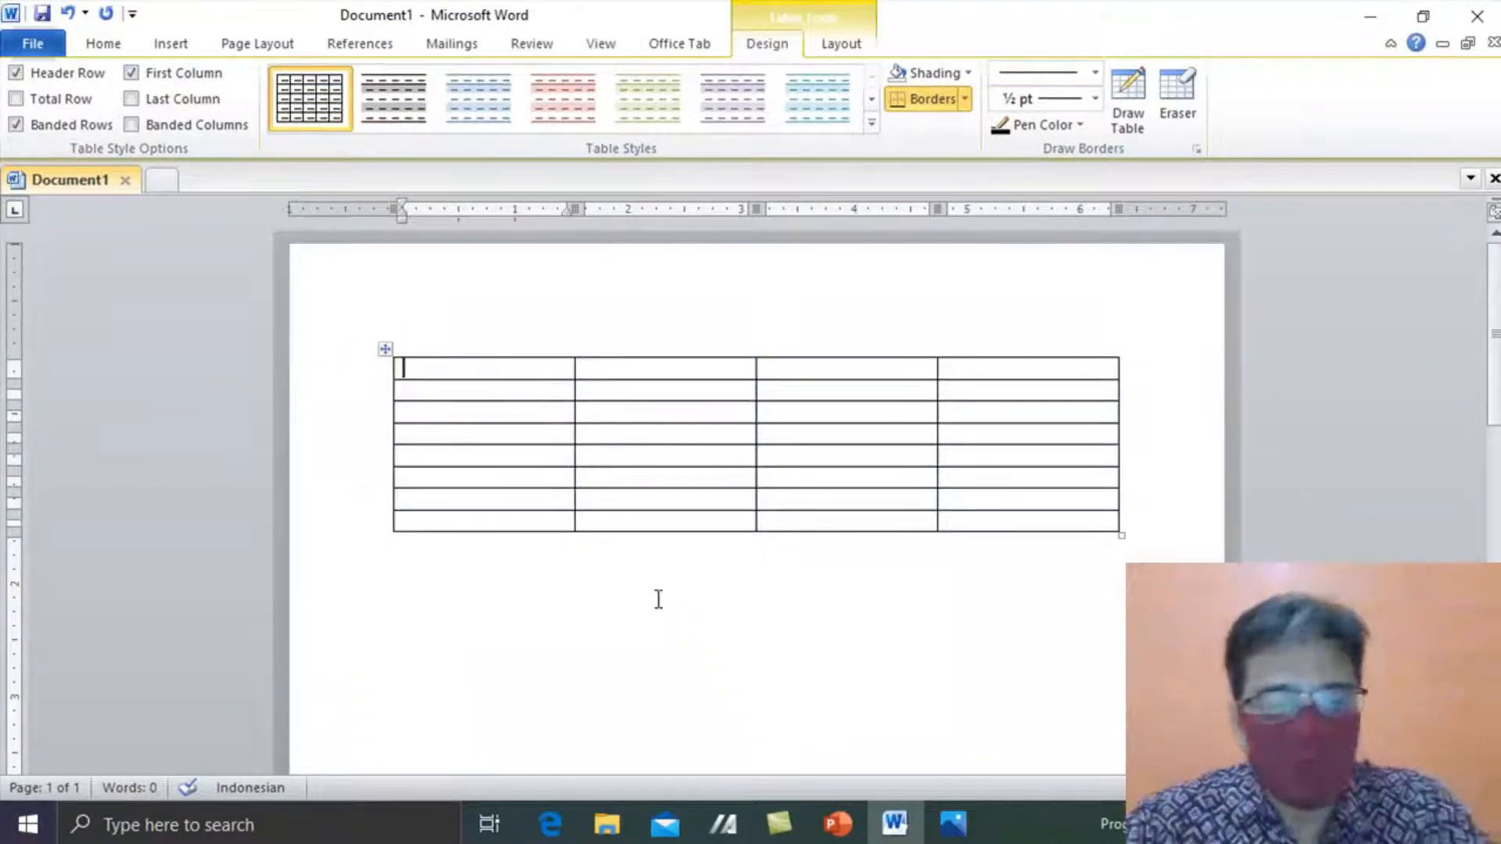
key(alt+Tab)
key(alt+Tab)
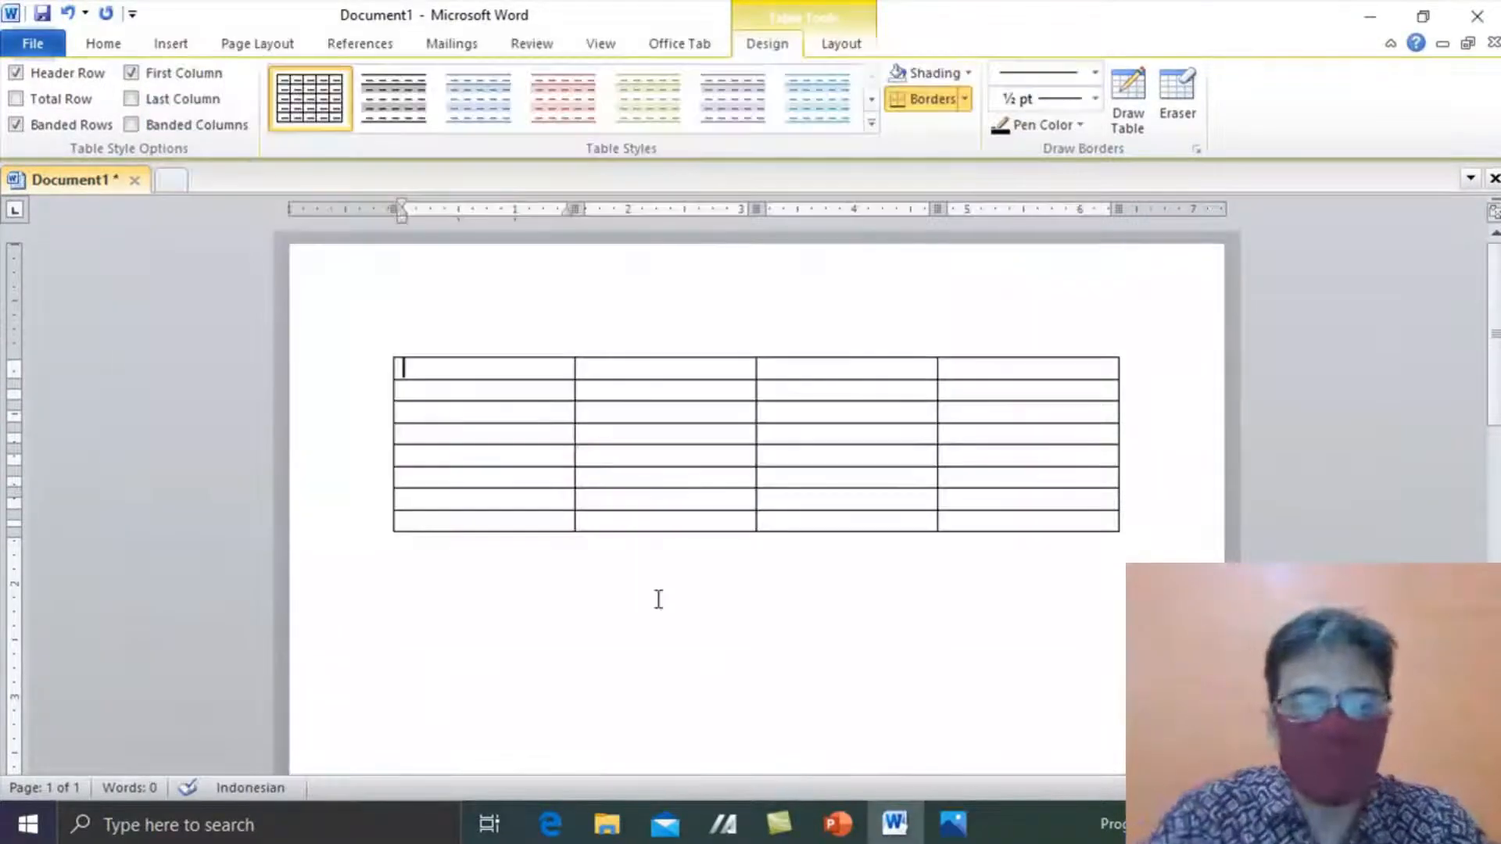
- Type the header cells Jumlah, Nama Brrang, Harga and Jumlah, checking the receipt image
text(Jumlah)
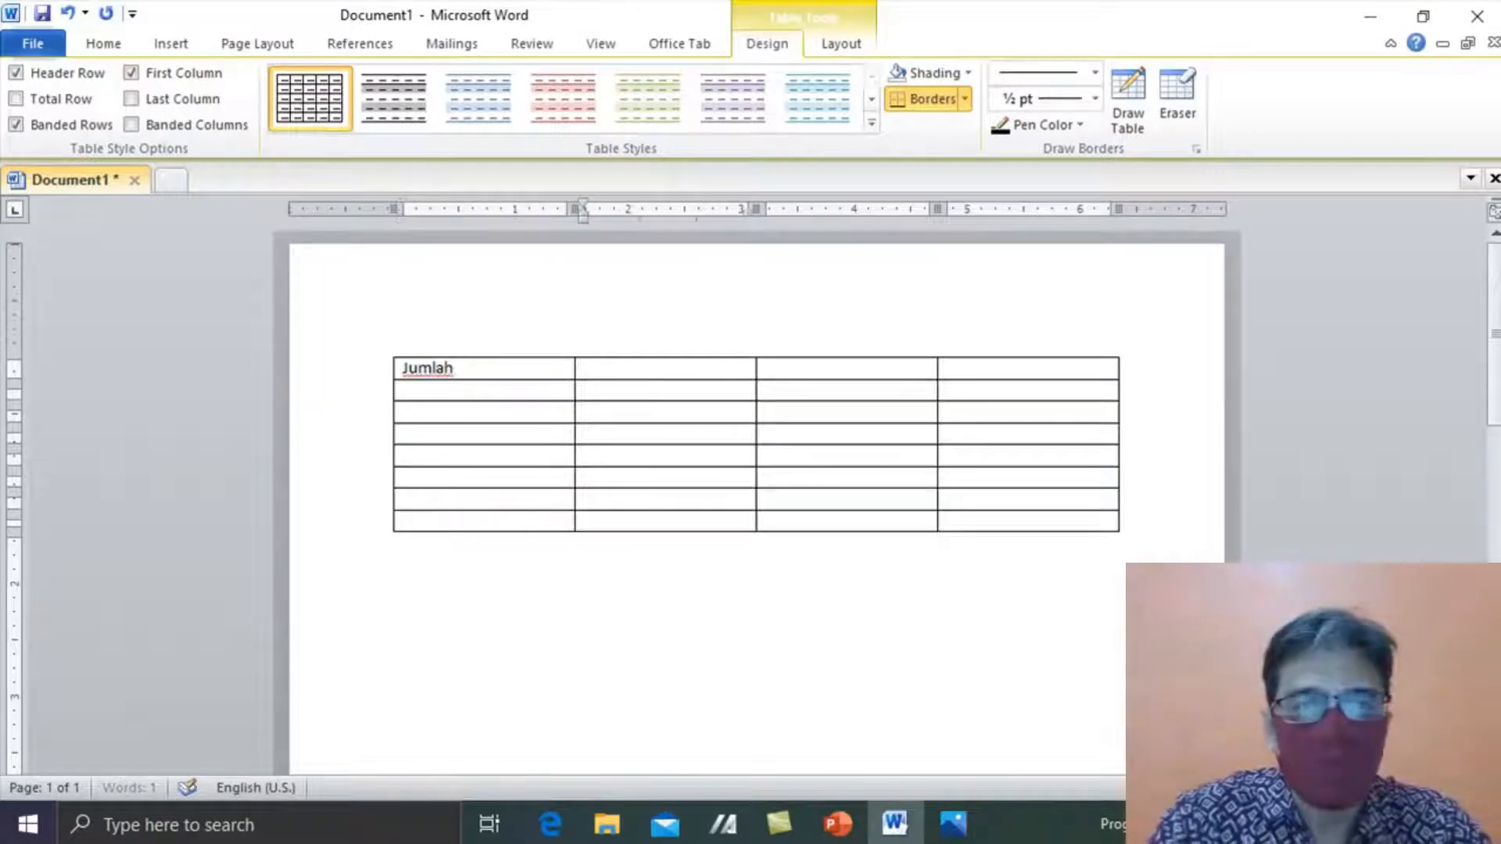
key(Tab)
key(alt+Tab)
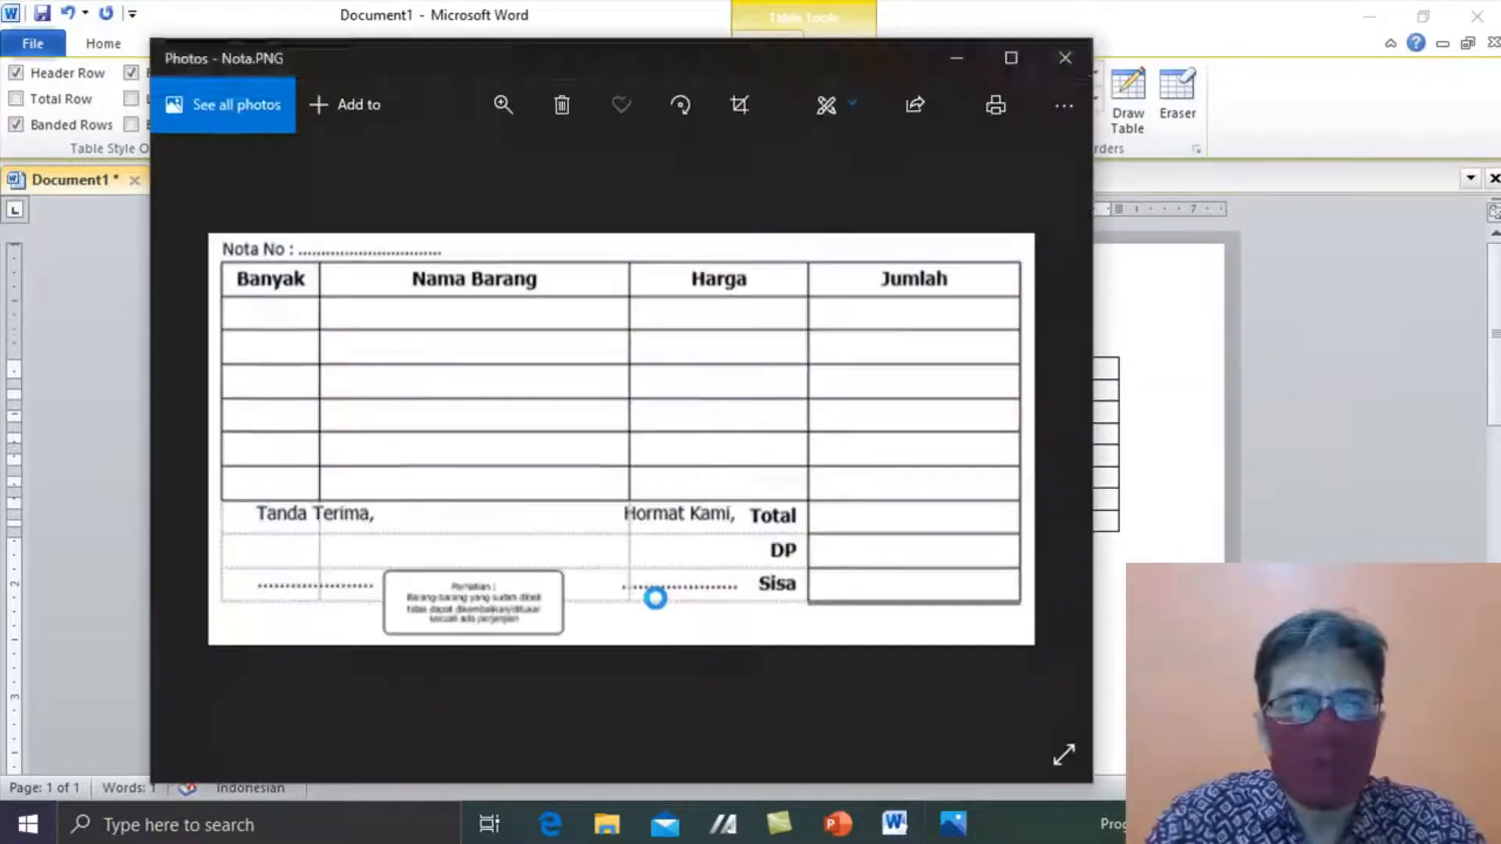
key(alt+Tab)
text(Nama B)
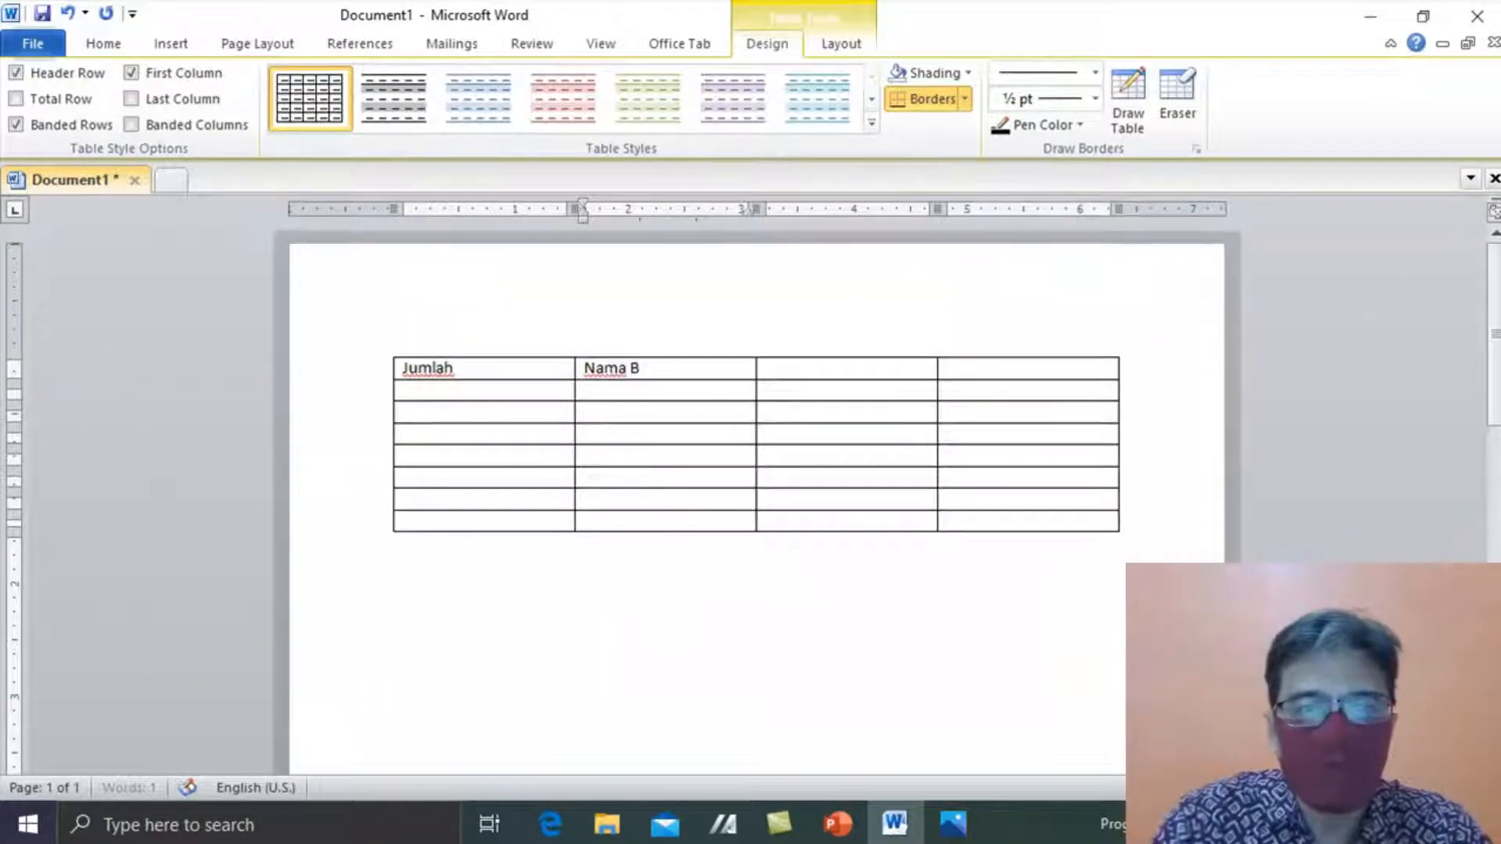
text(rrang)
key(Tab)
key(alt+Tab)
key(alt+Tab)
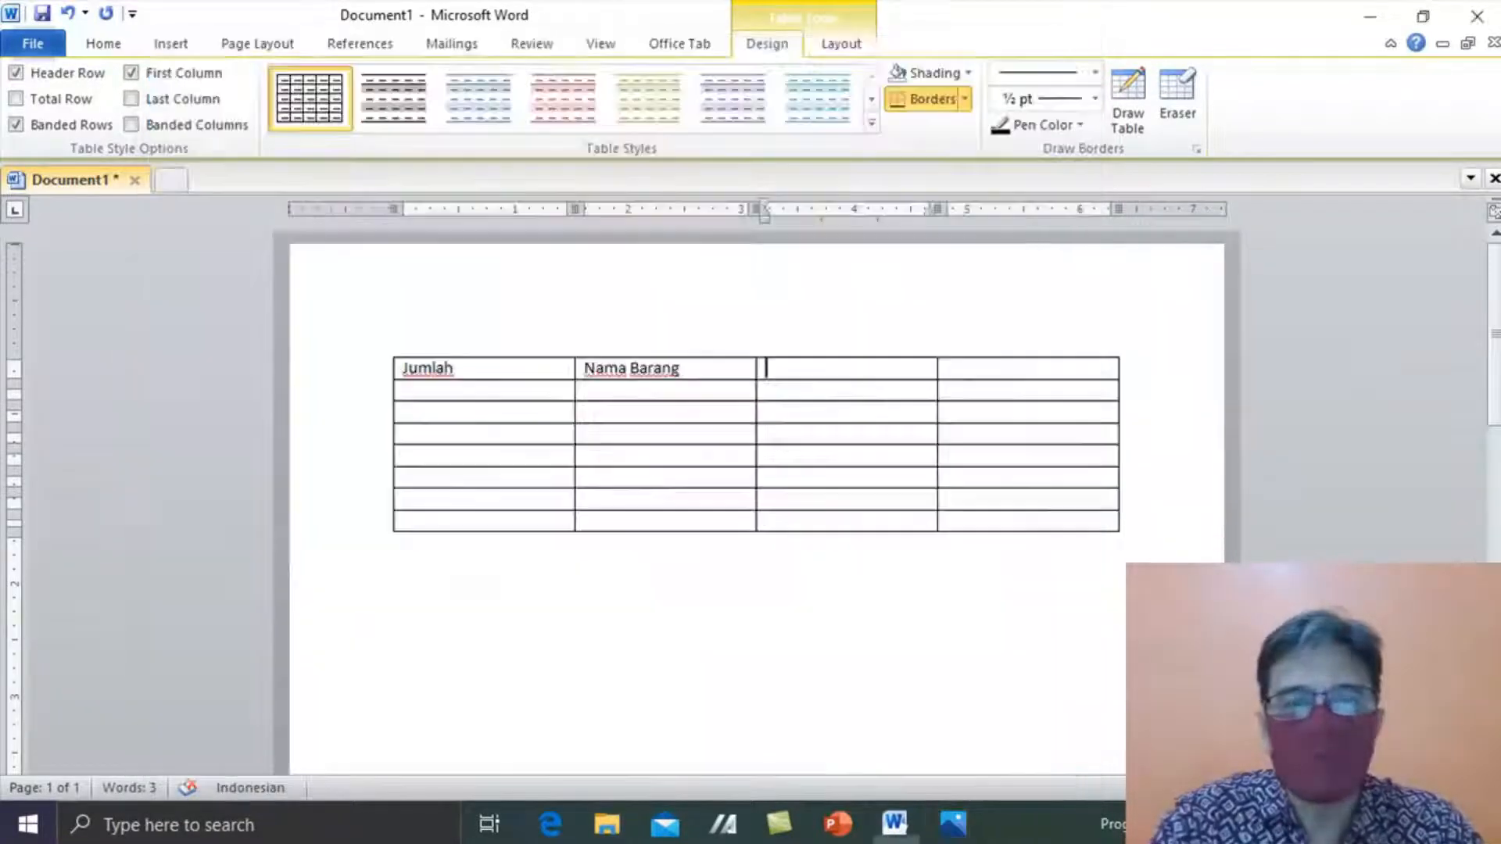
text(Harga)
key(alt+Tab)
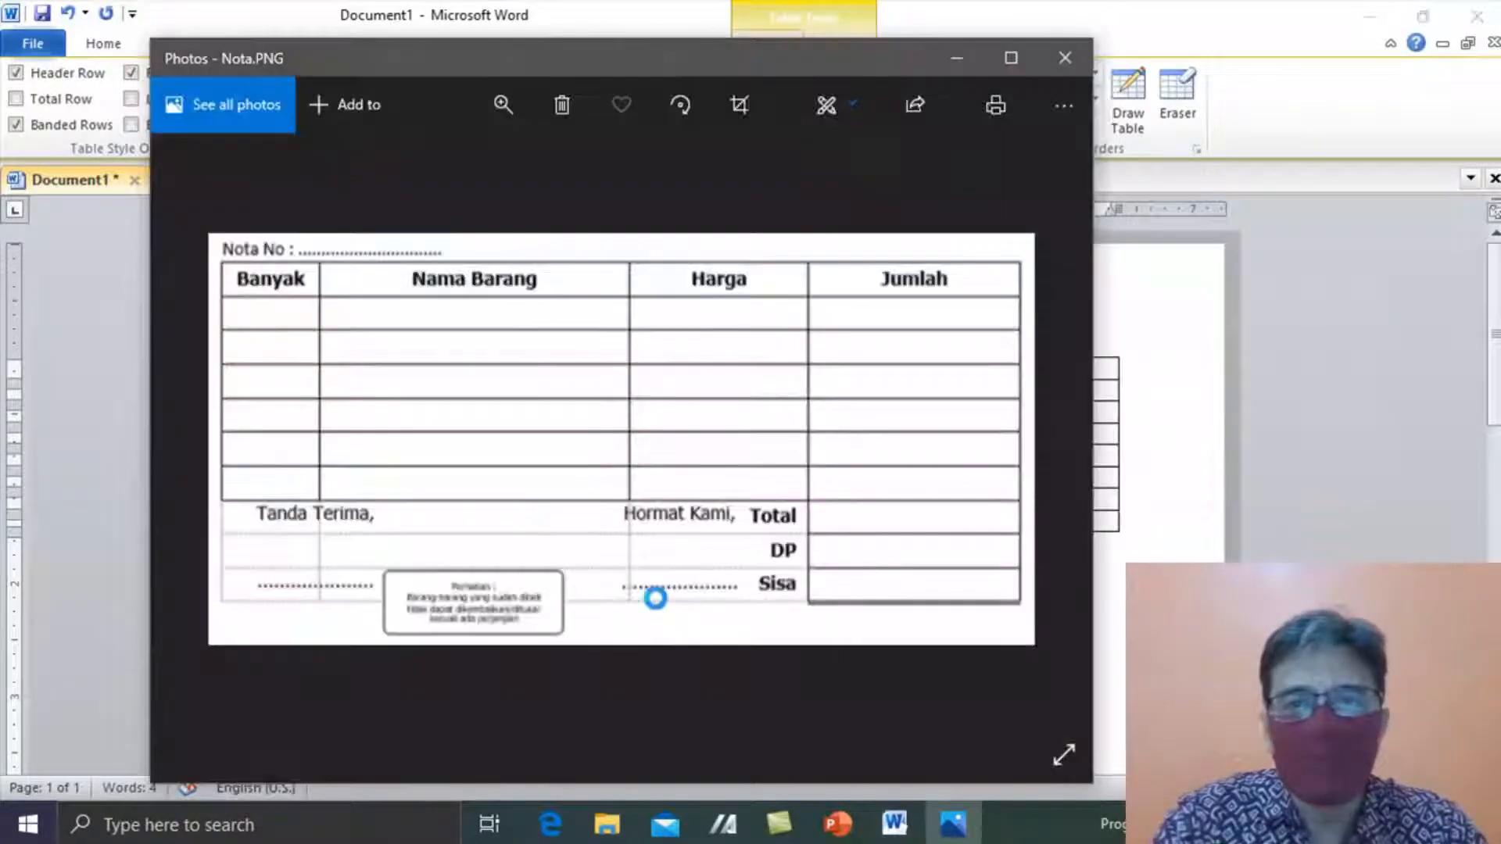
key(alt+Tab)
text(Jumla)
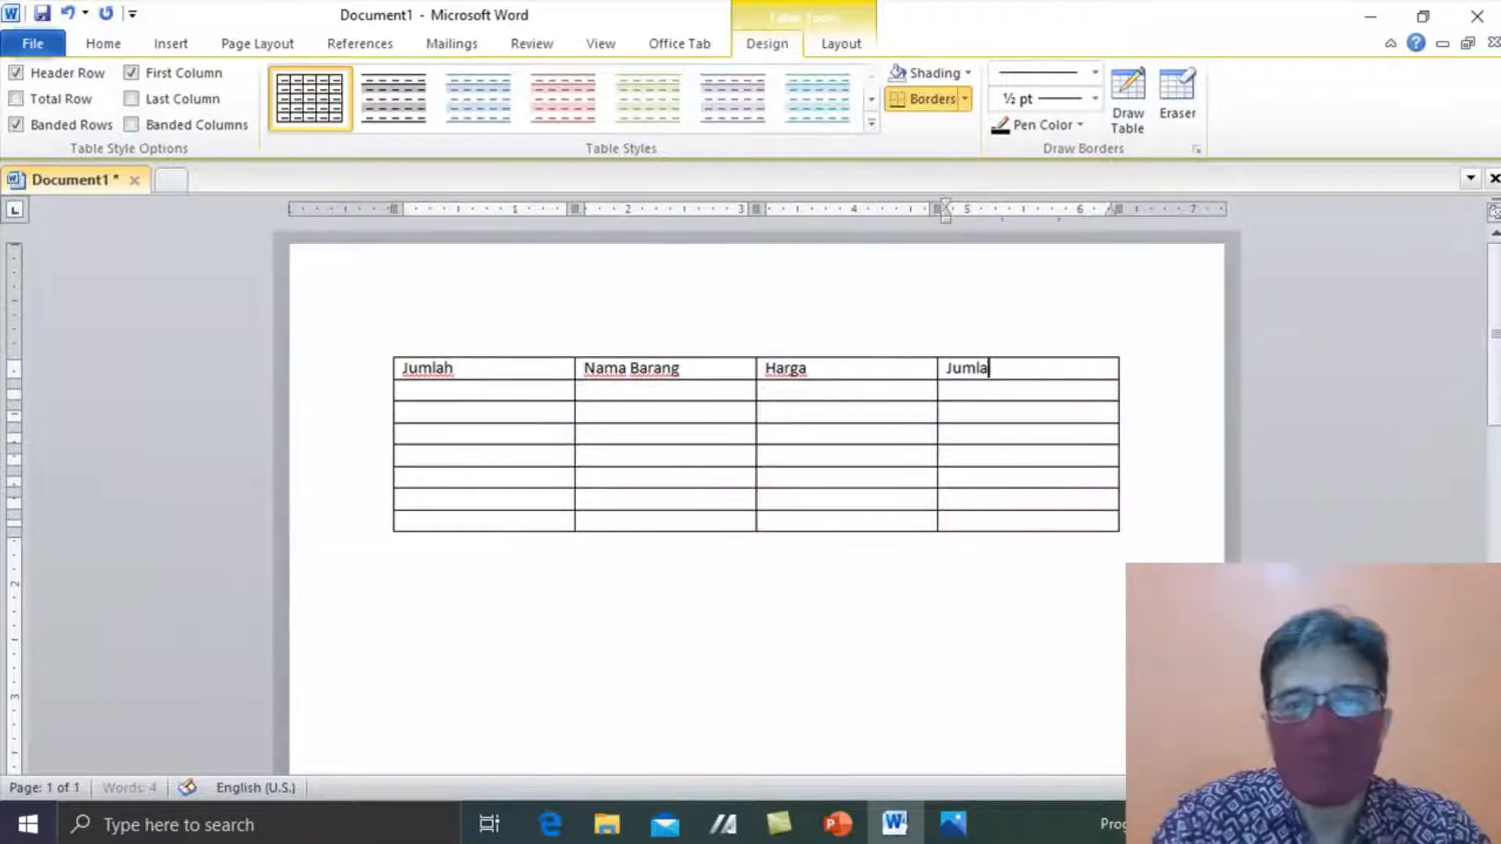
text(h)
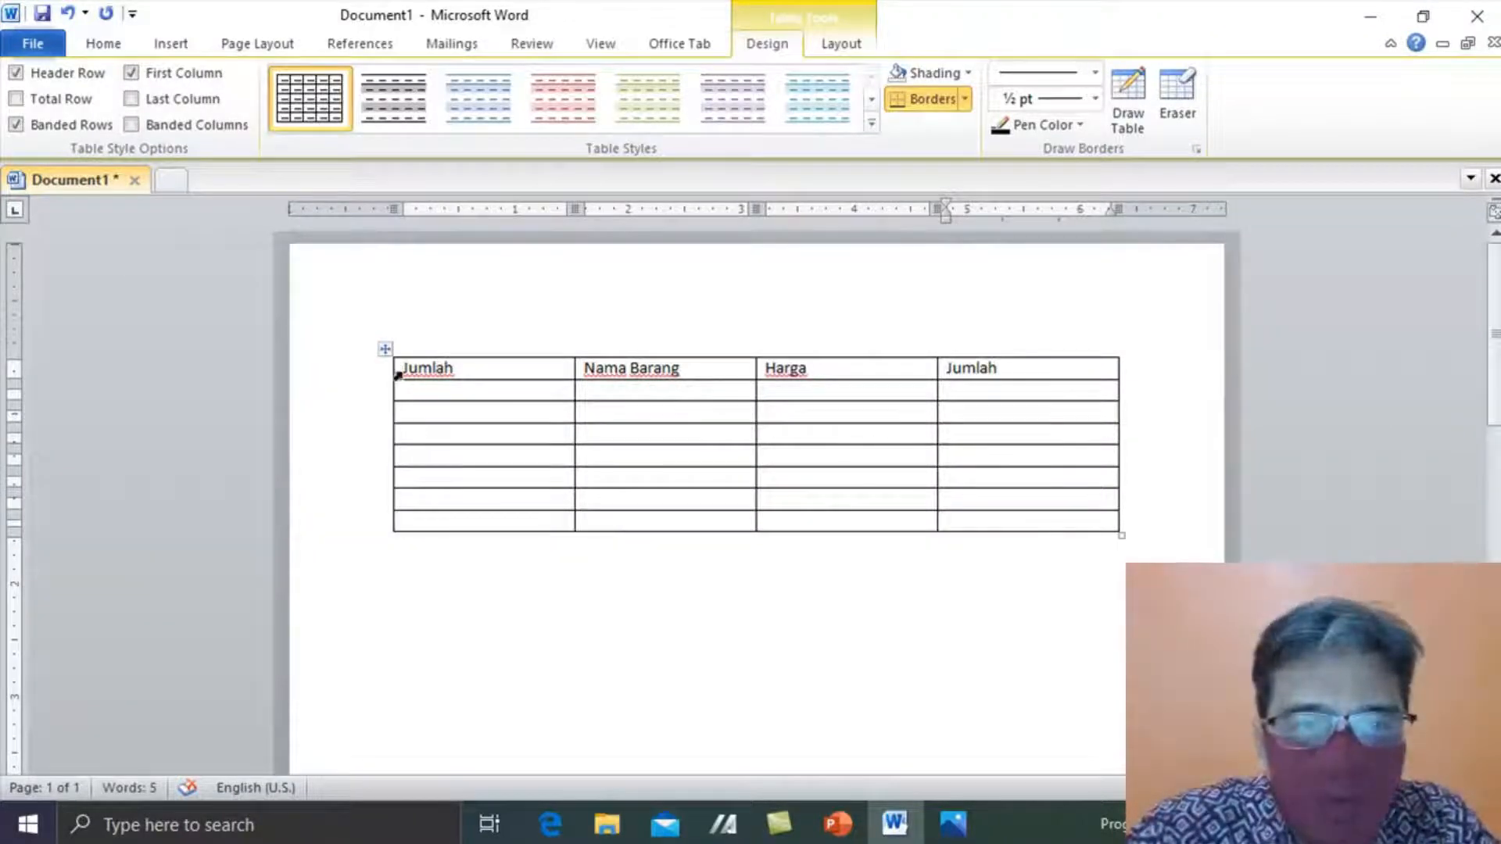
- Replace the first heading Jumlah with Banyaknya
click(479, 341)
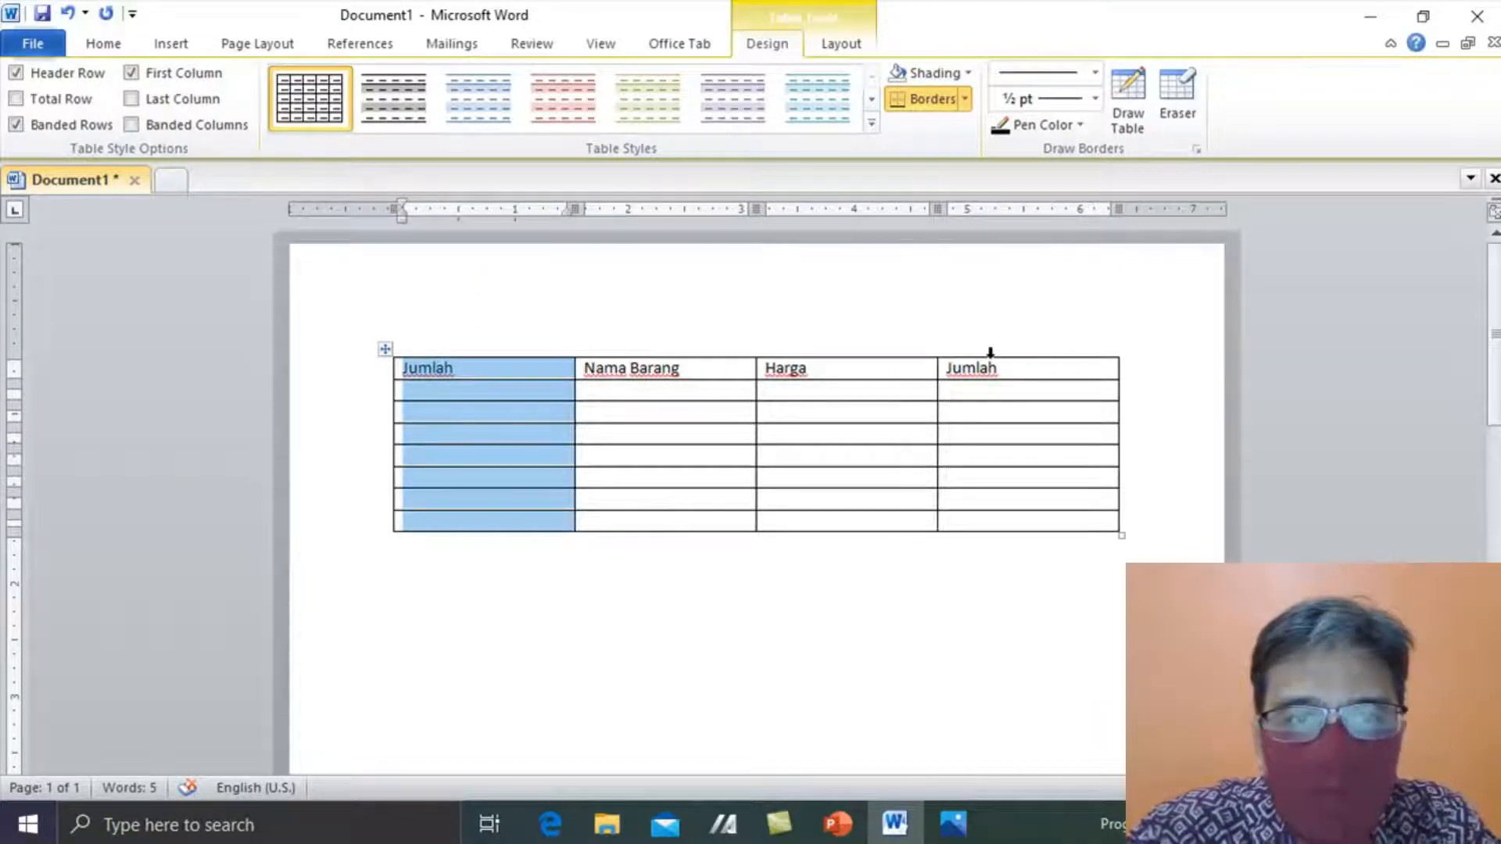
click(1025, 365)
double_click(975, 374)
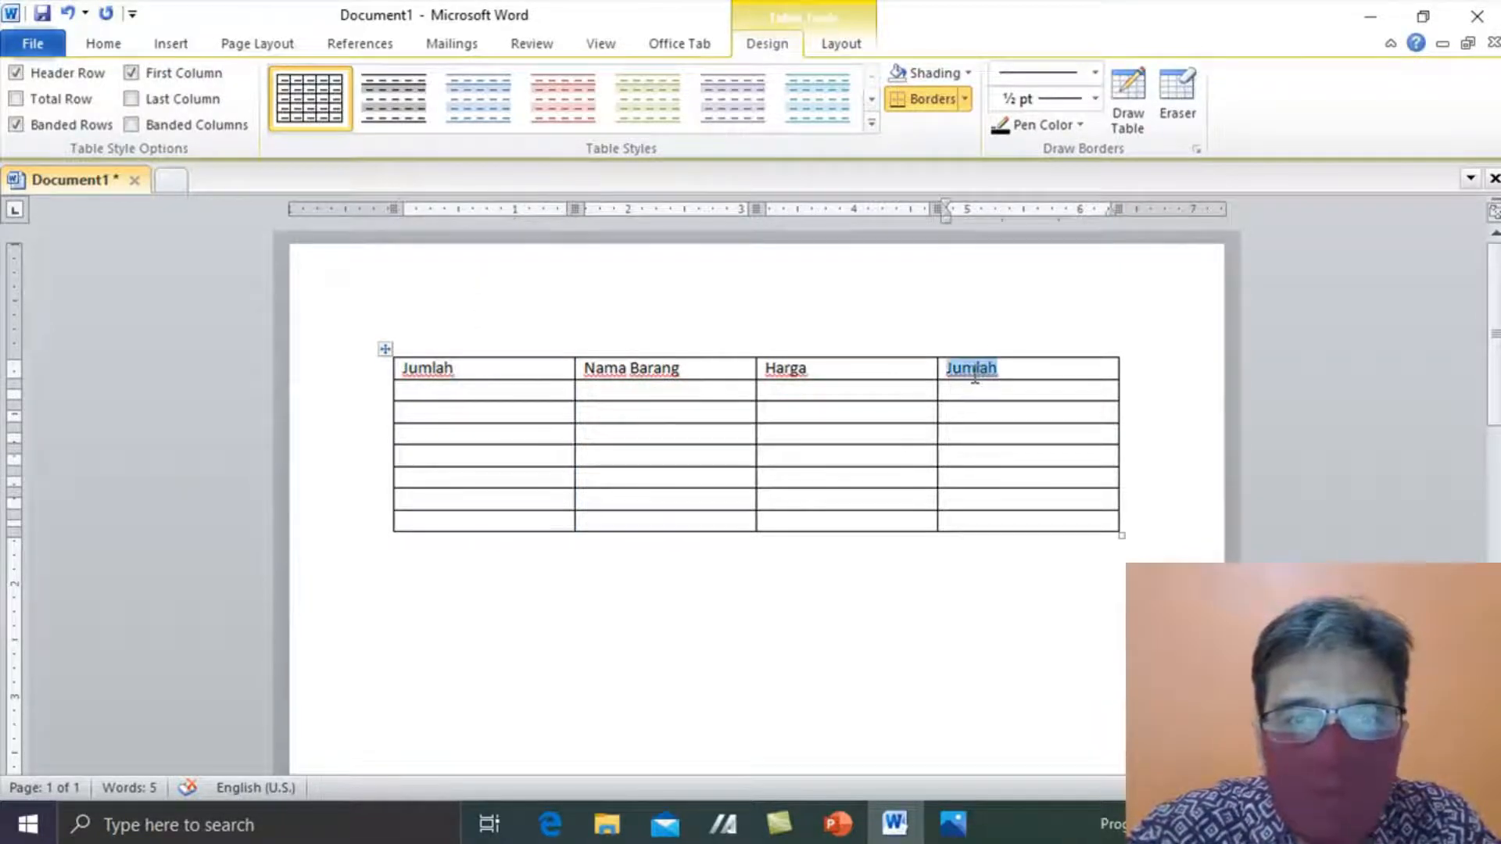
double_click(493, 372)
text(Banak)
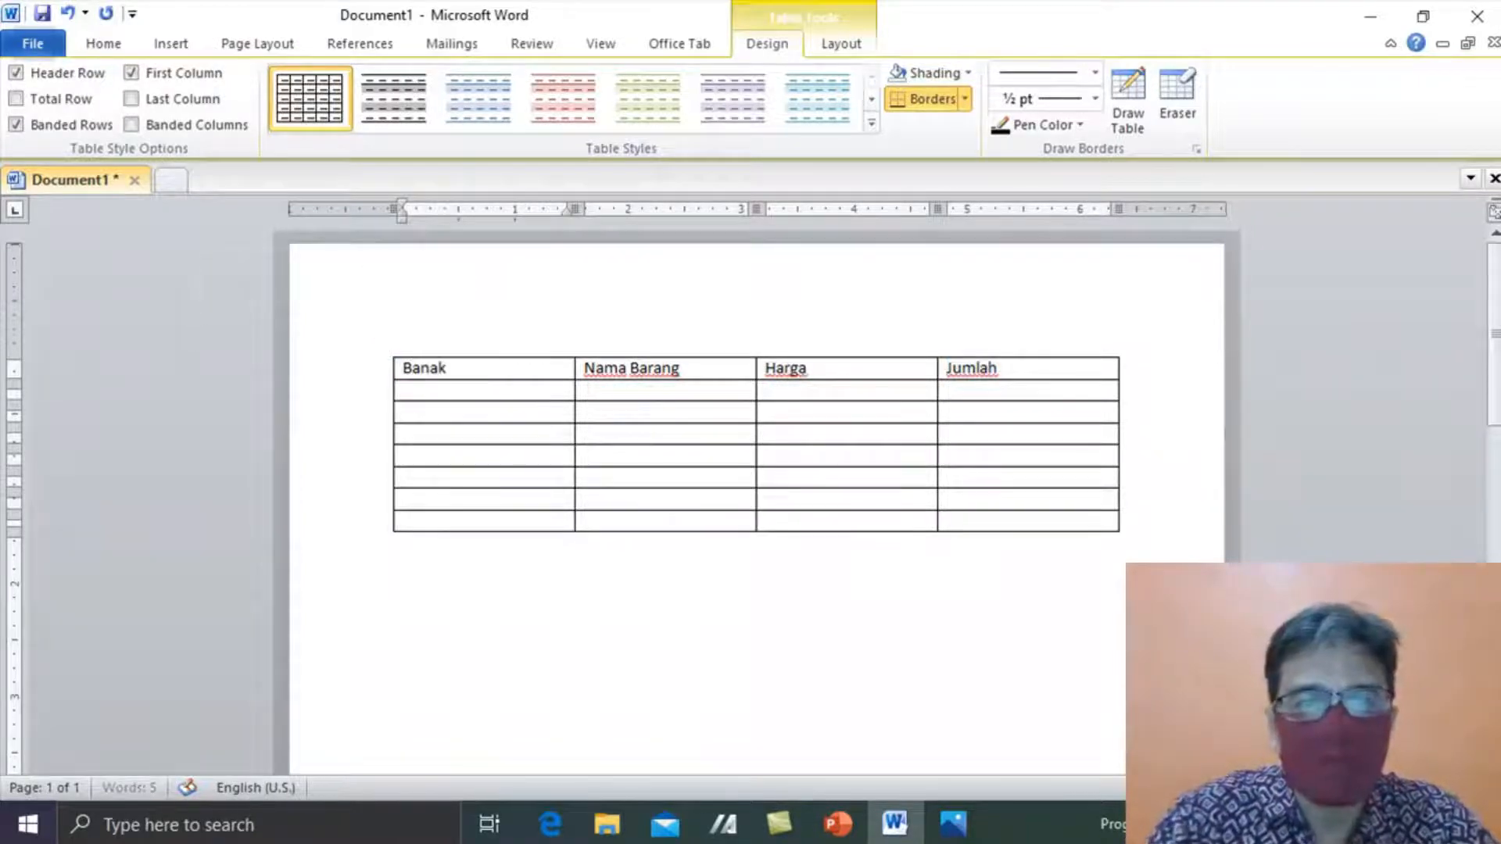
key(BackSpace)
key(BackSpace)
text(yaknya)
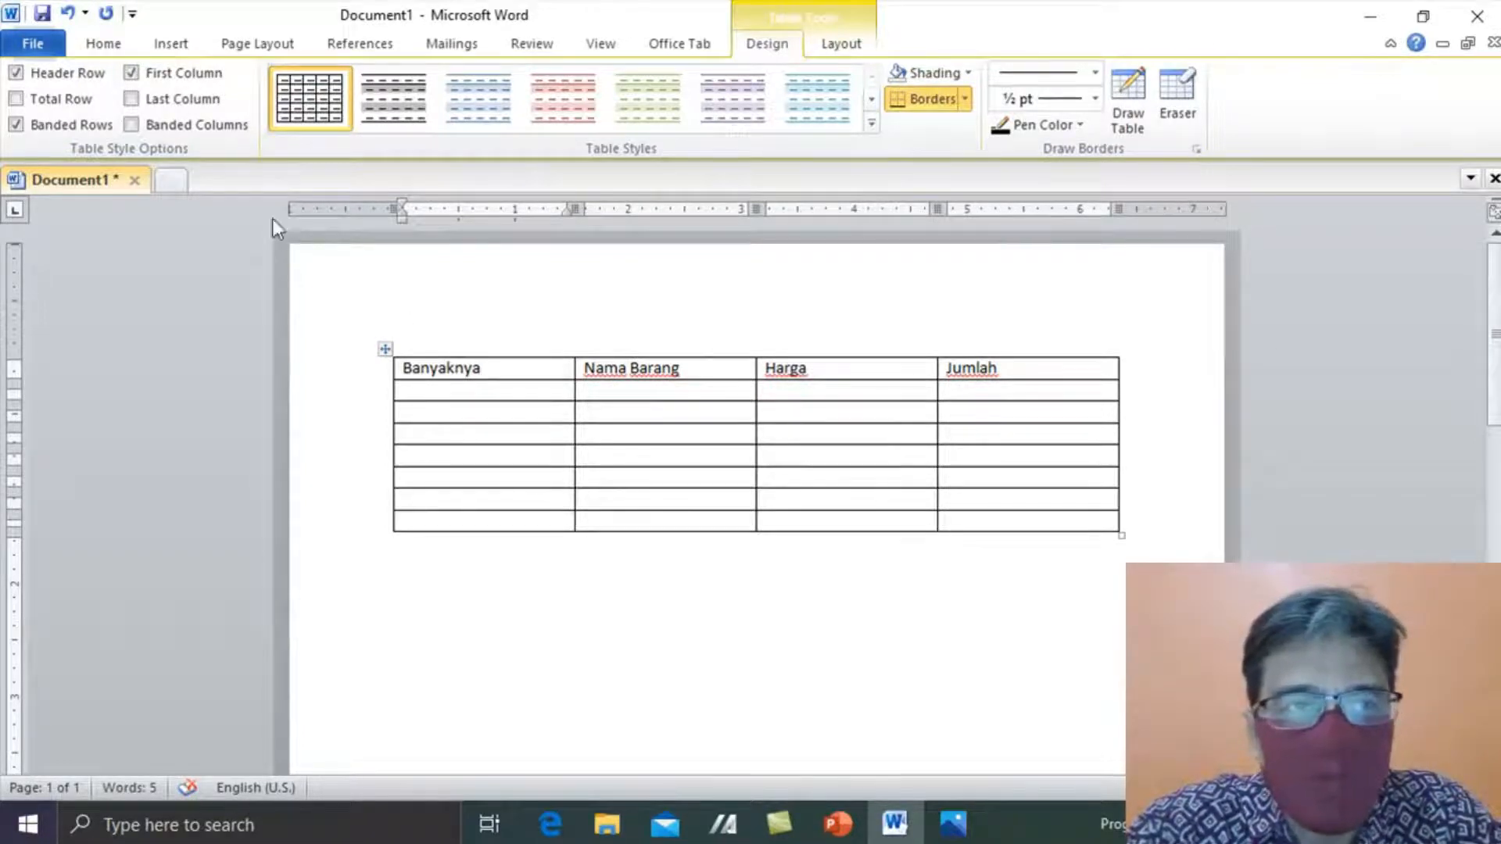
click(165, 50)
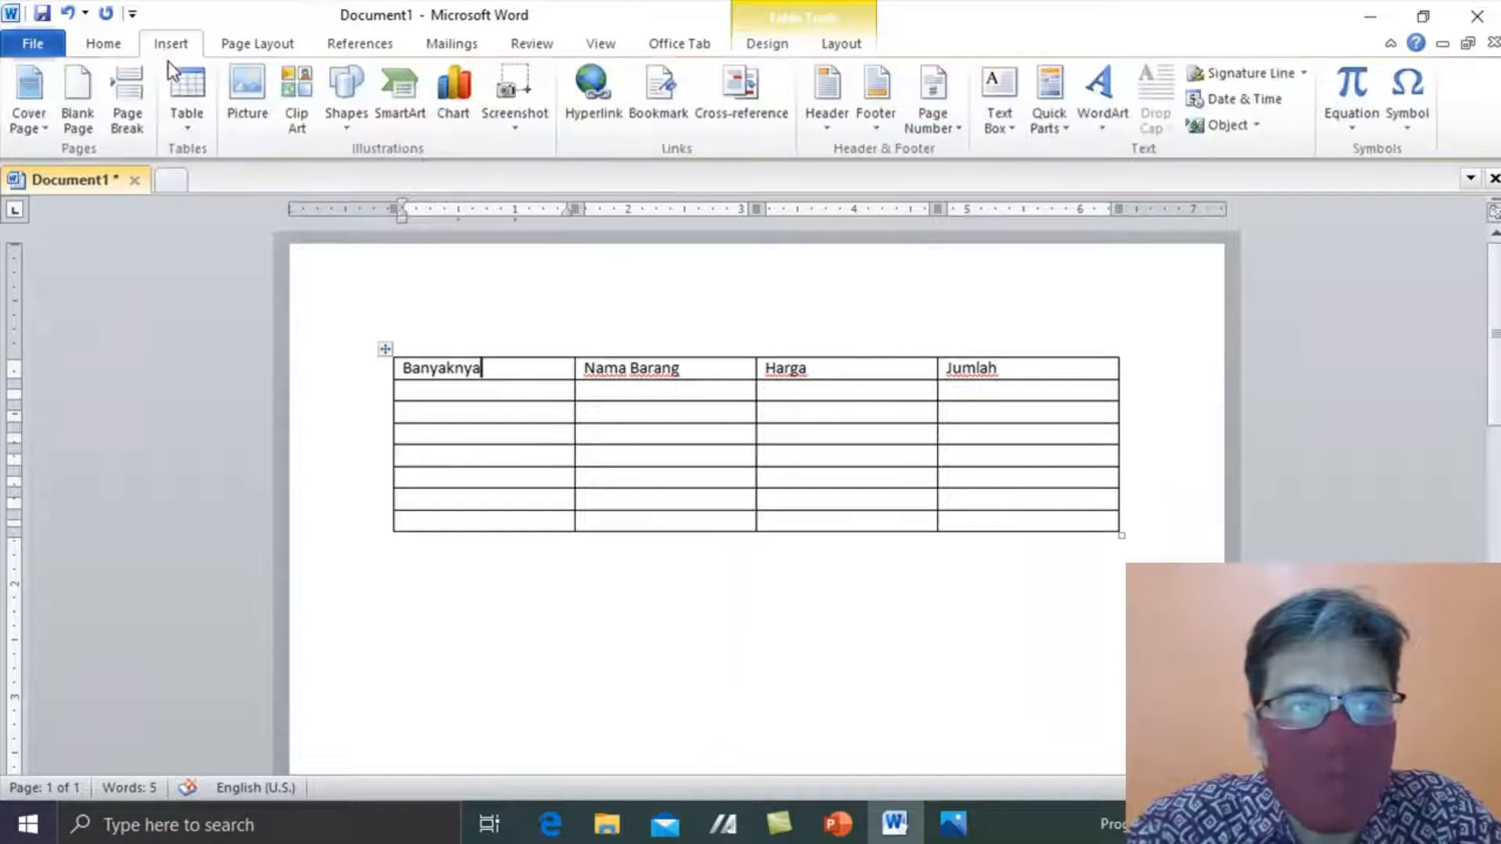
click(184, 124)
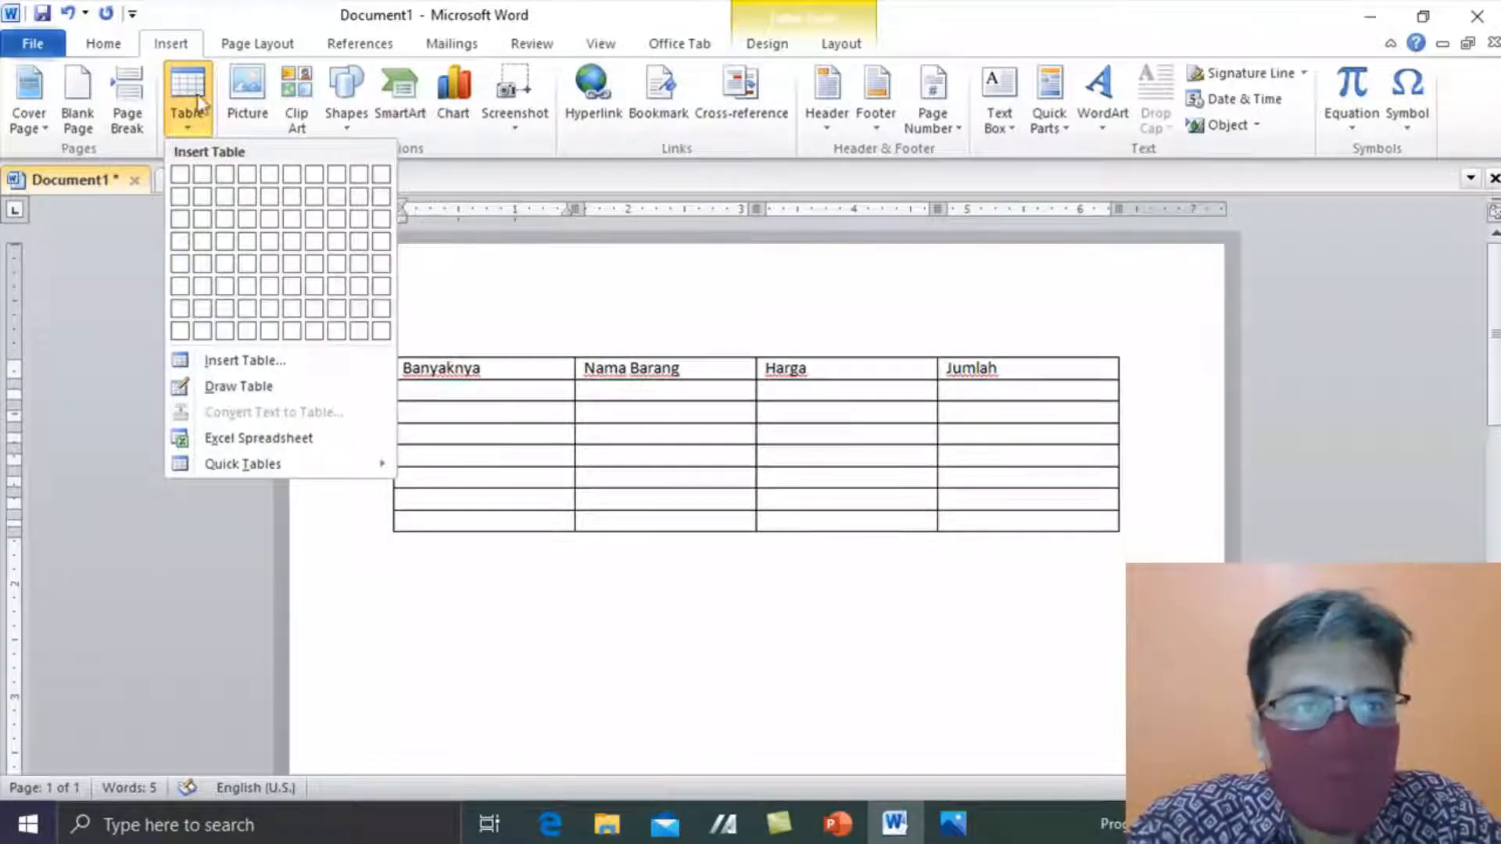
click(237, 4)
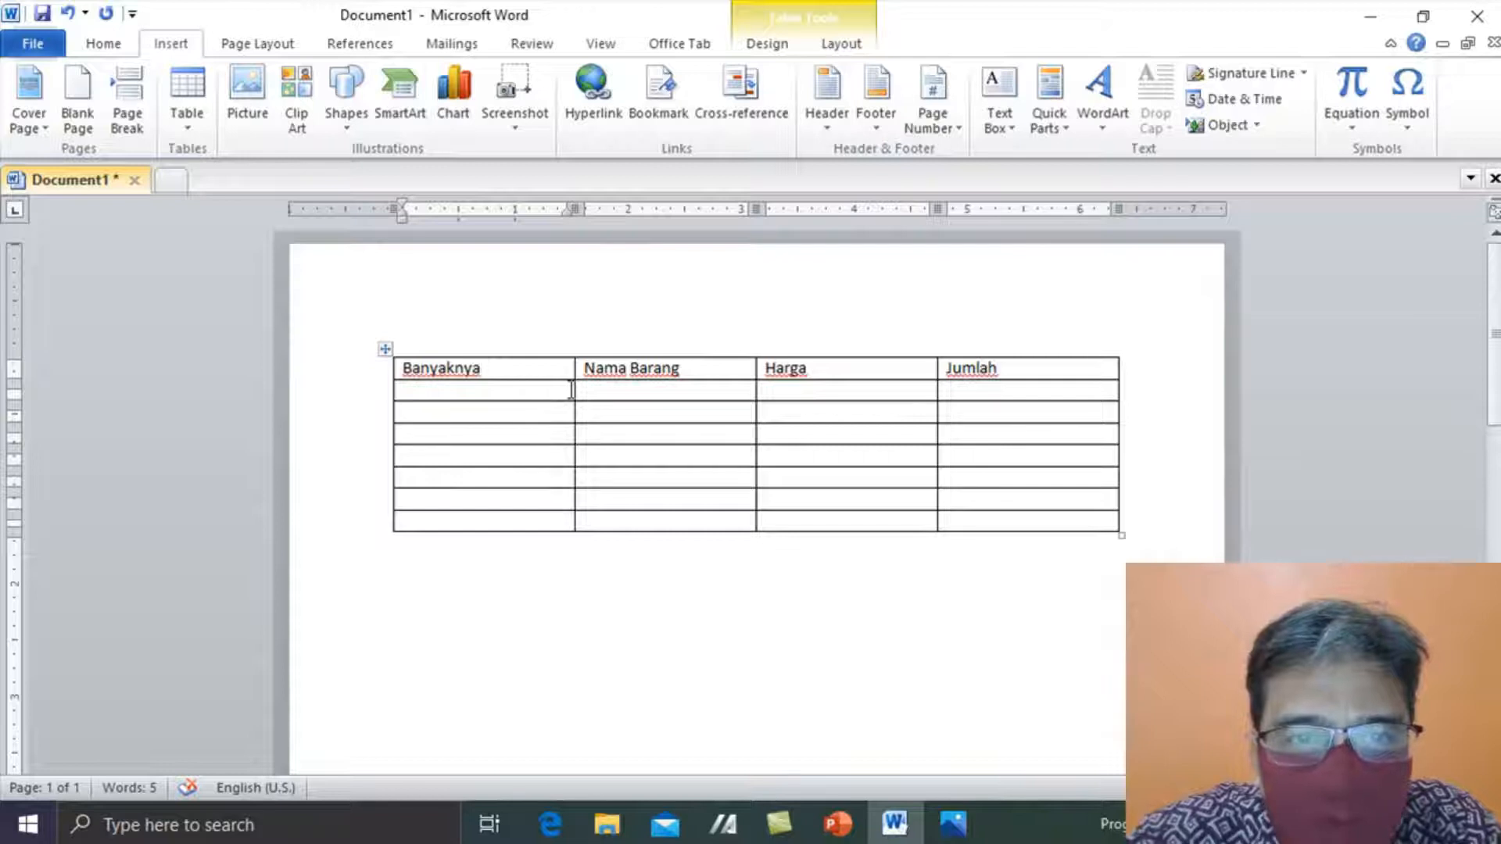
- Narrow the Banyaknya column and widen Nama Barang, keeping the table's overall width
drag(571, 389, 502, 386)
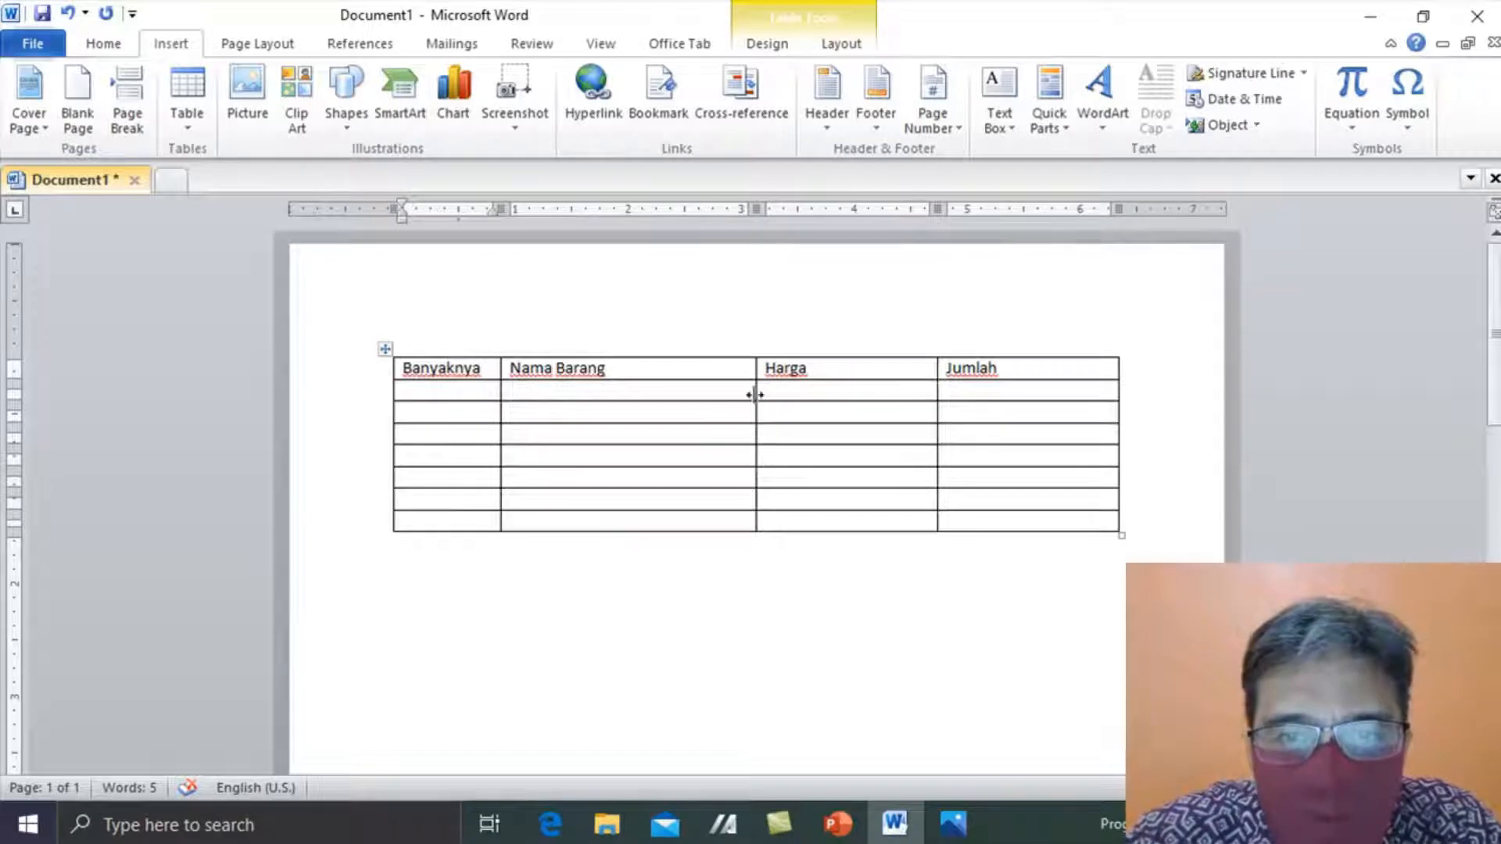
drag(755, 395, 798, 395)
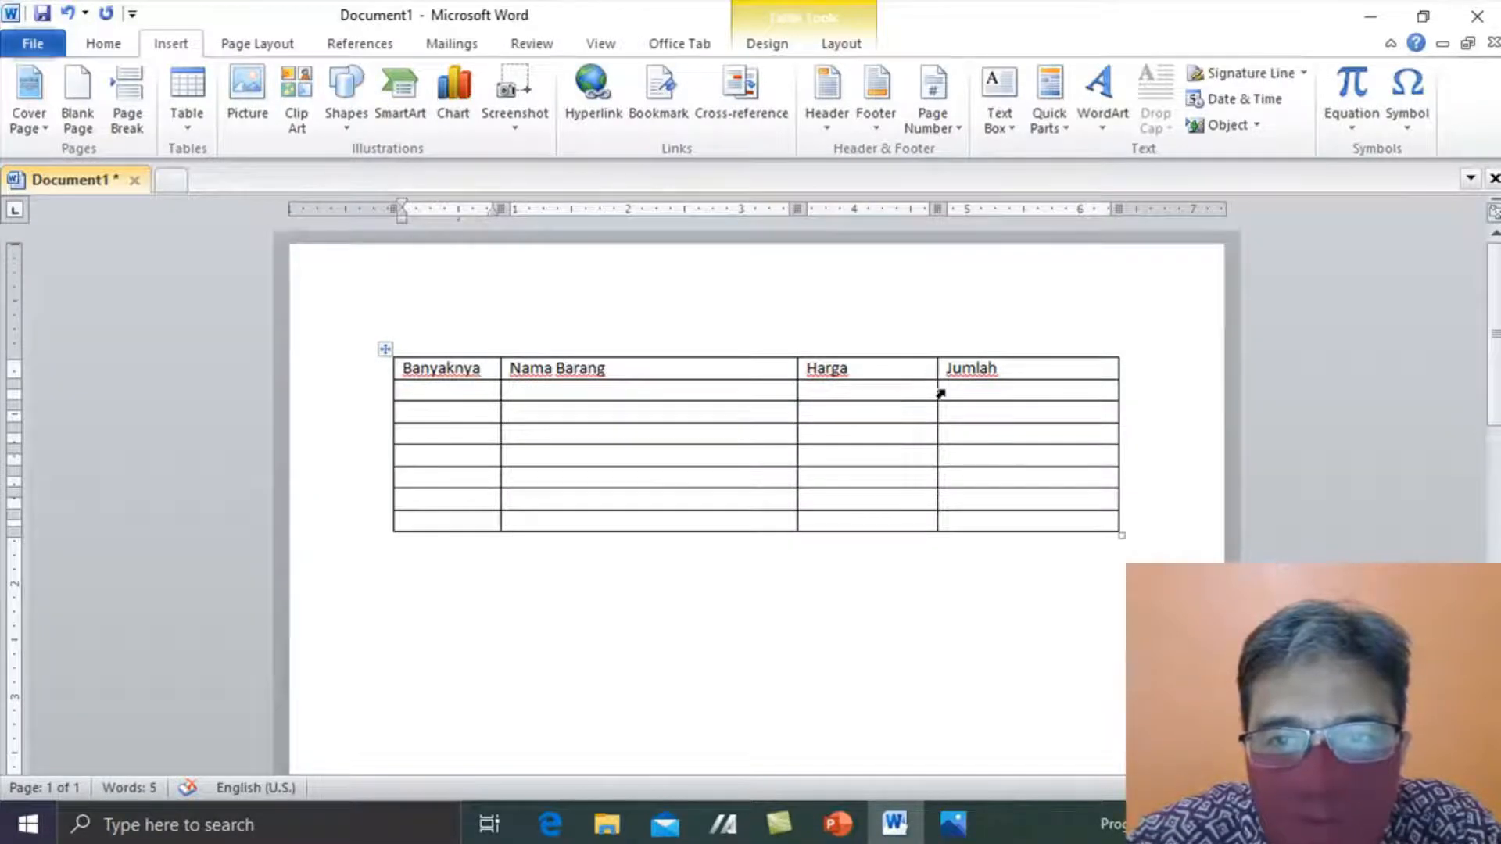
drag(937, 391, 974, 391)
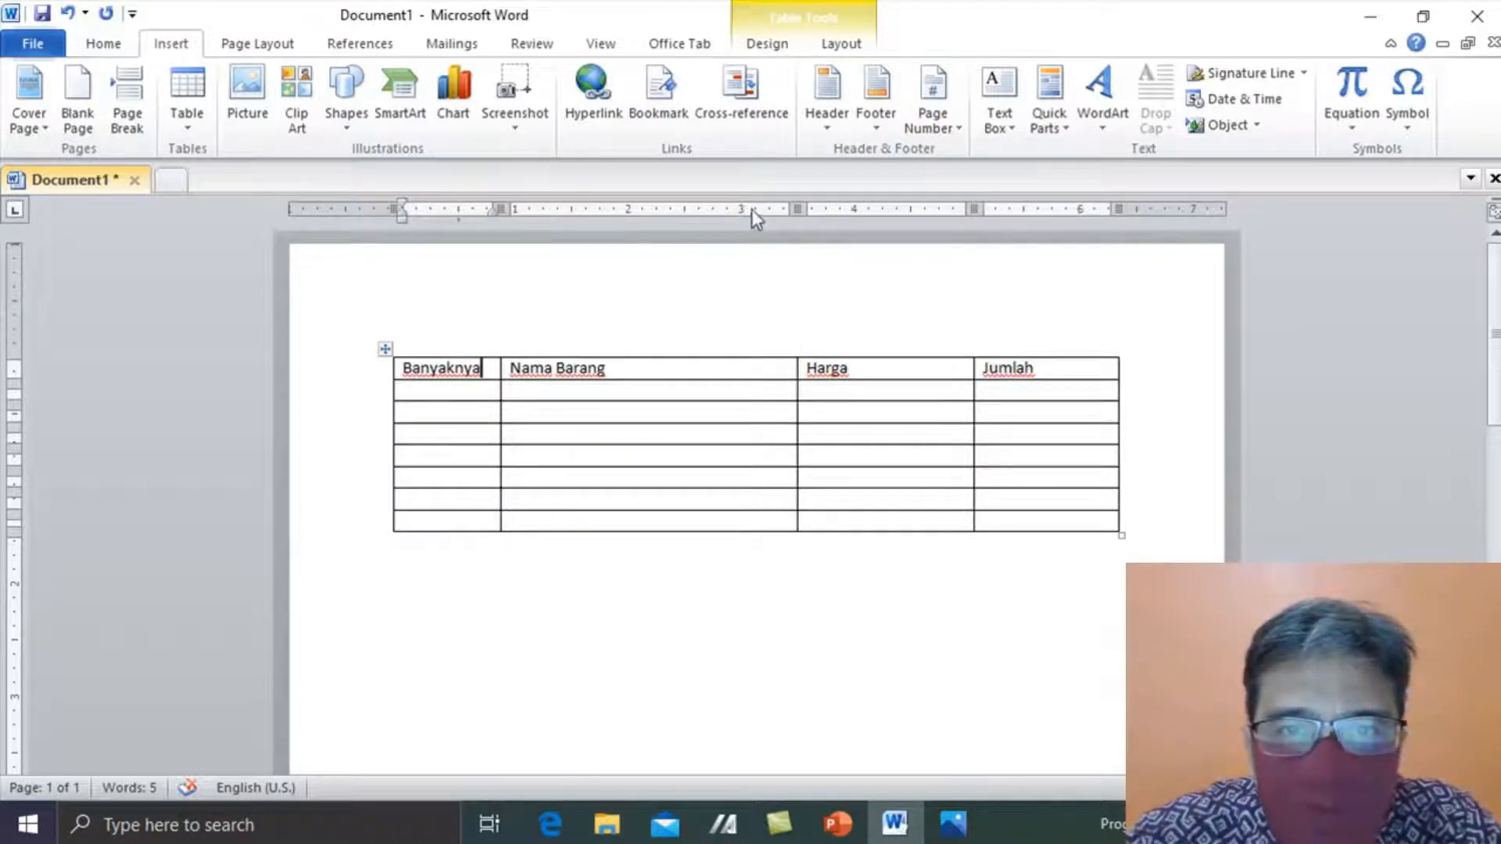
key(ctrl+z)
key(ctrl+z)
key(ctrl+z)
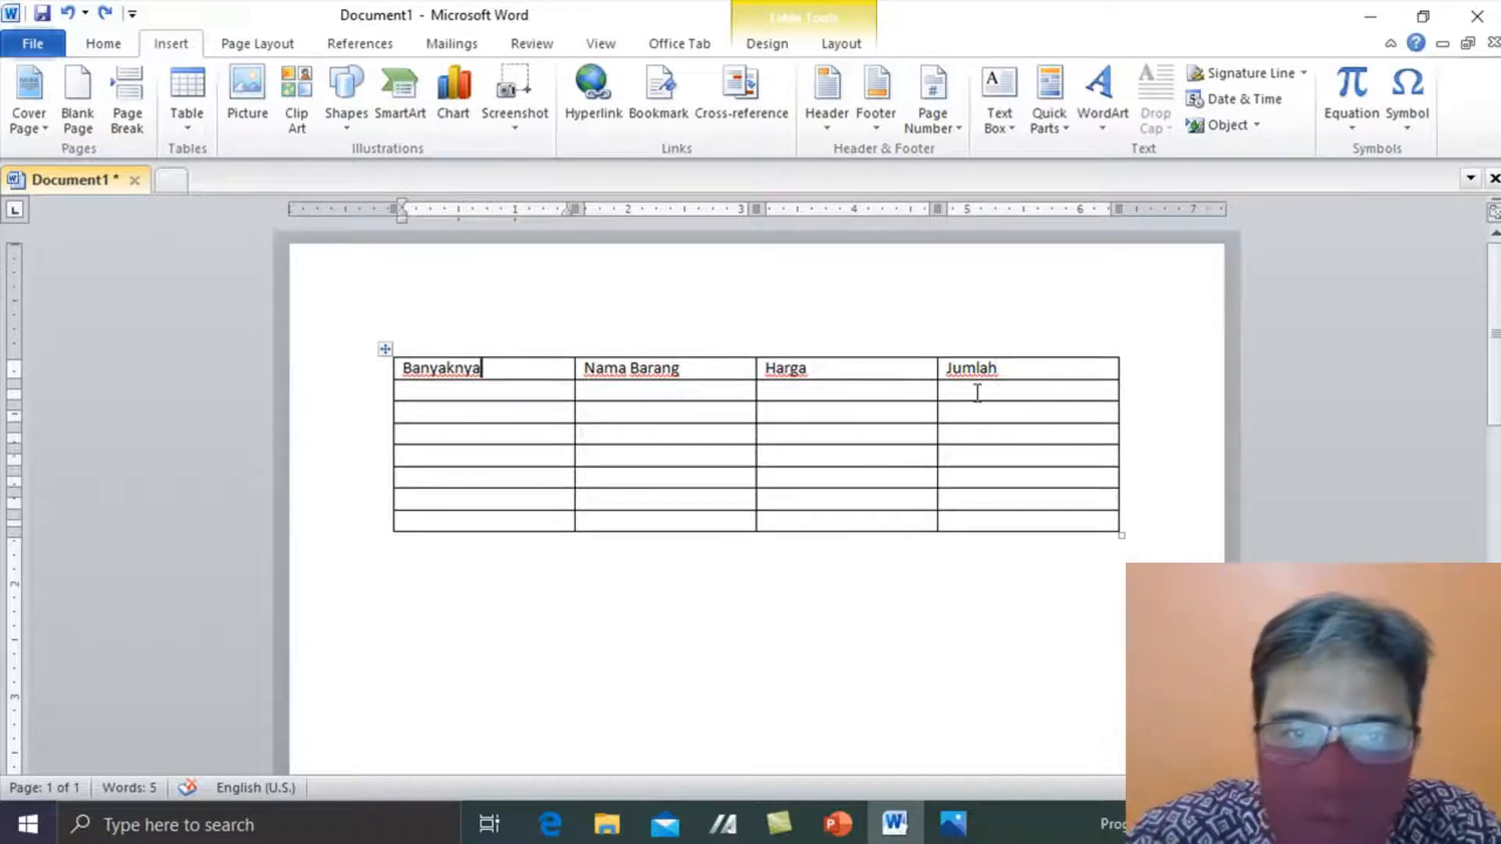
drag(572, 207, 500, 206)
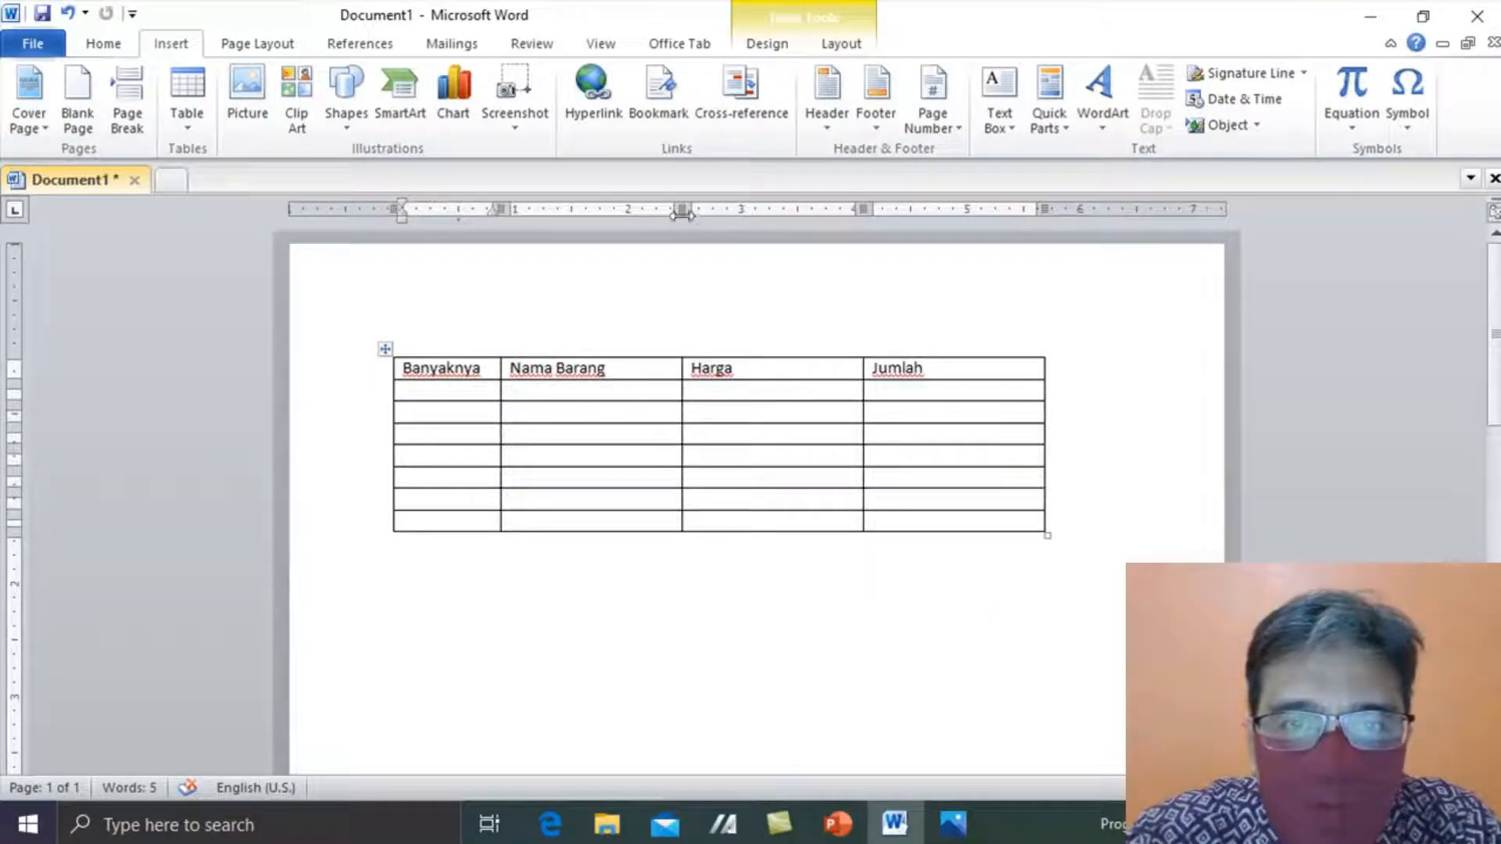
drag(685, 209, 756, 204)
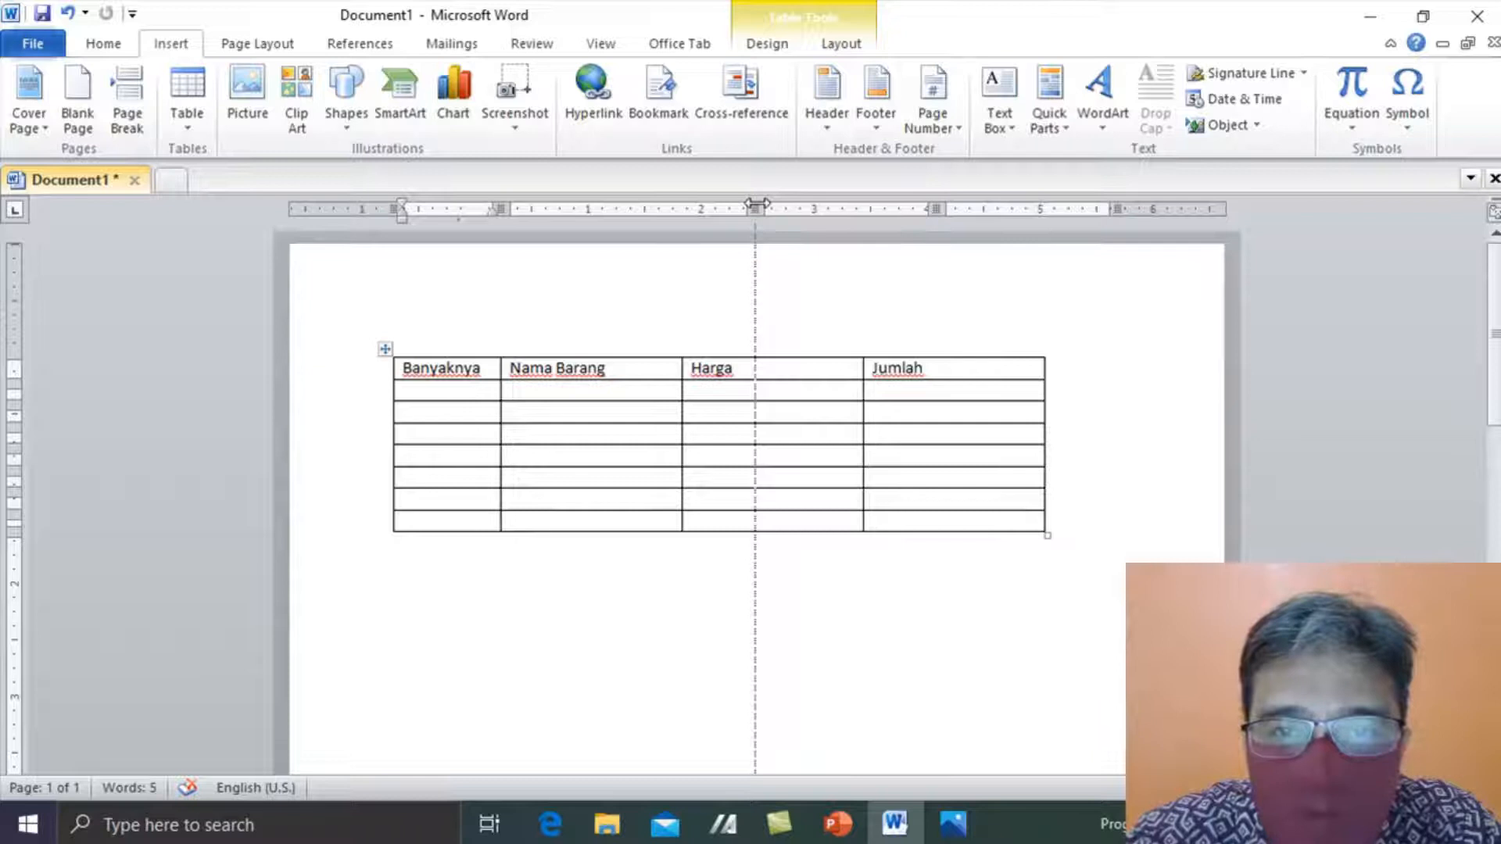
drag(756, 205, 757, 204)
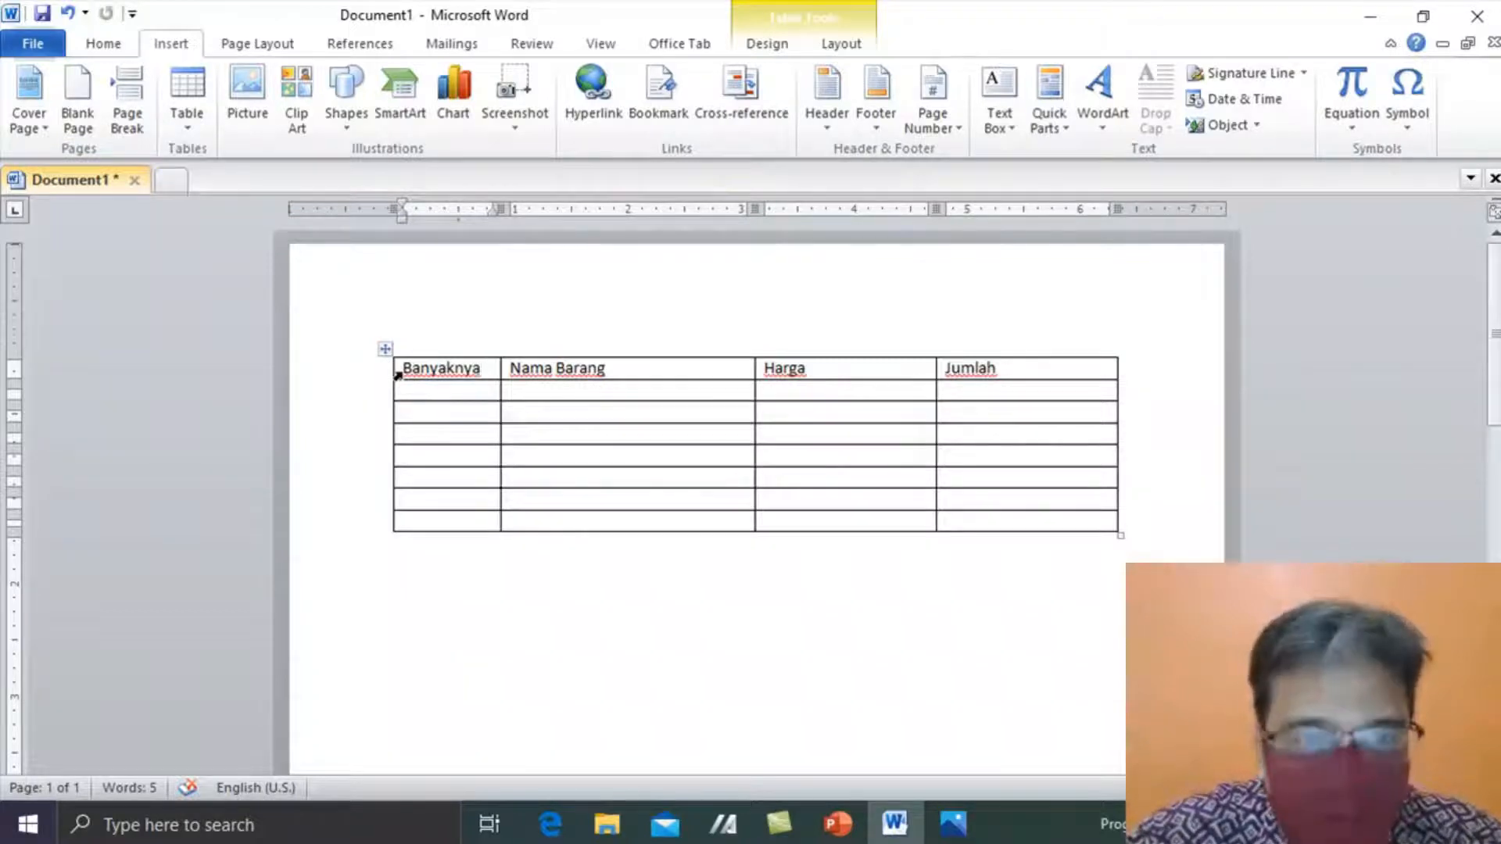
drag(408, 370, 918, 358)
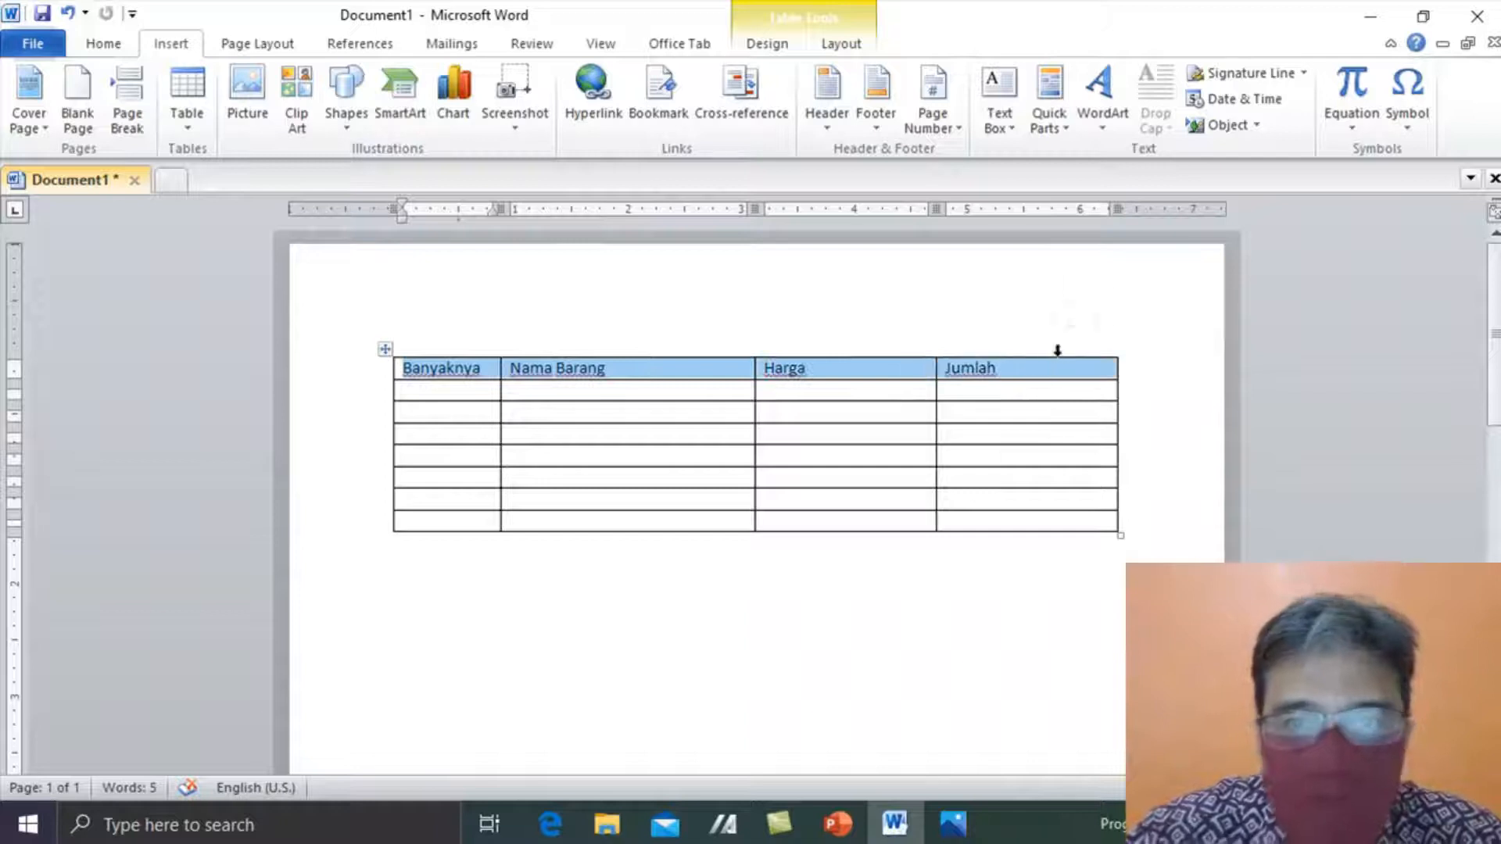
- Make the Banyaknya, Nama Barang, Harga and Jumlah headings bold and centred
click(101, 44)
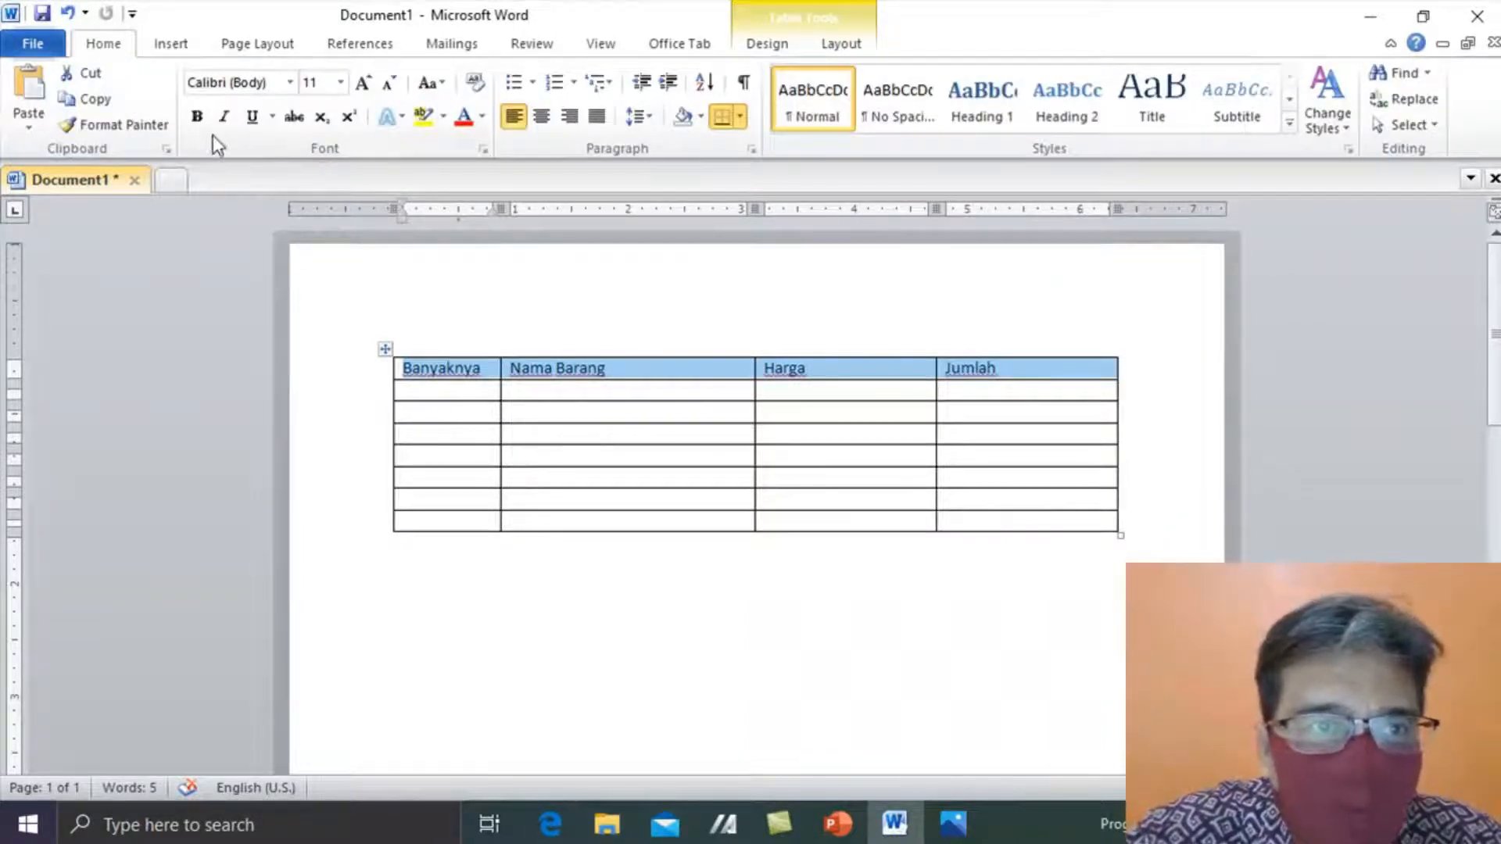
click(197, 115)
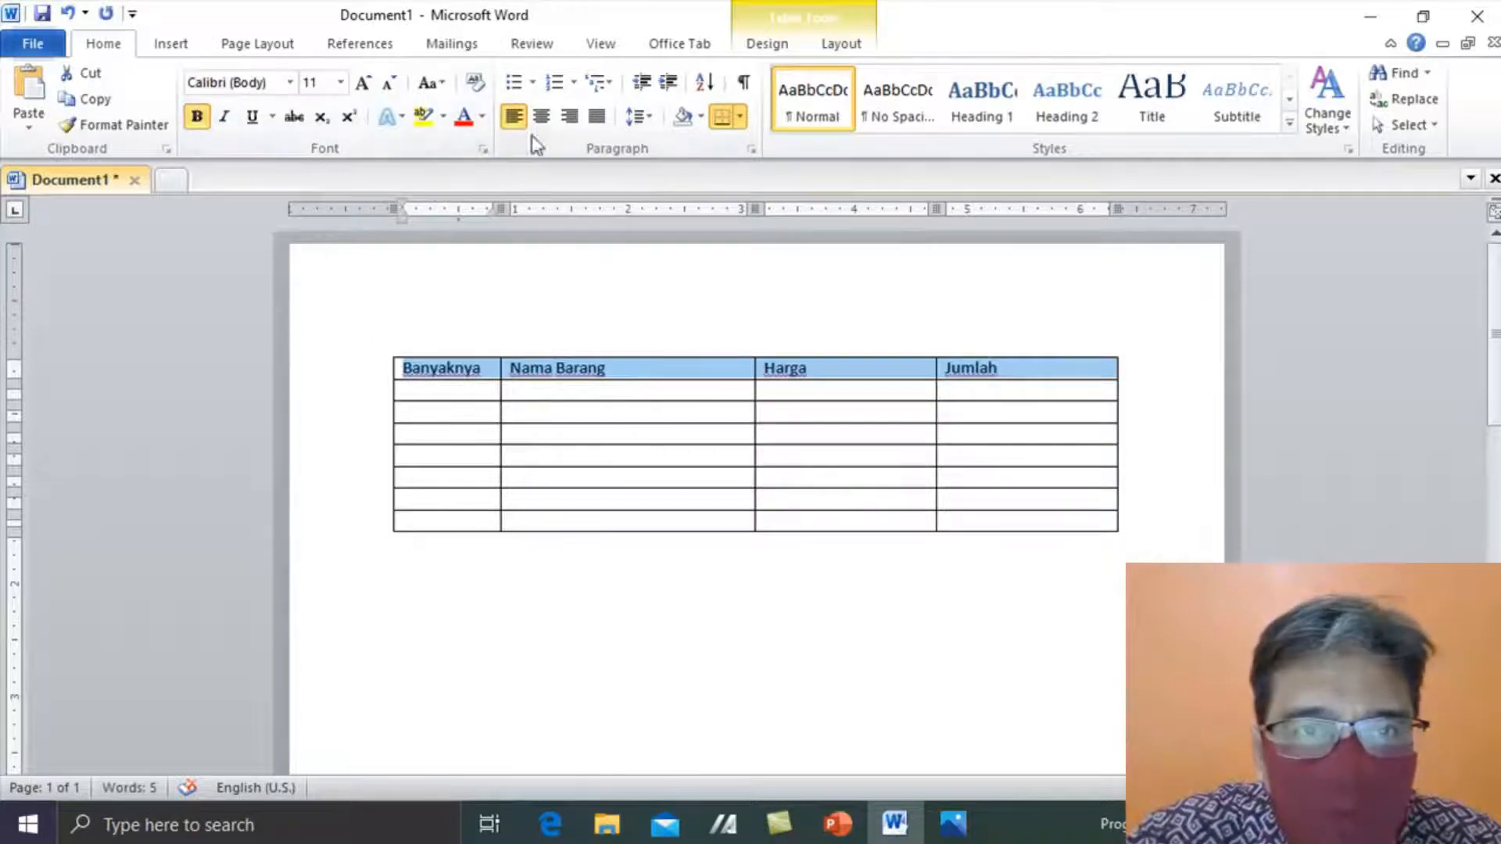
click(548, 118)
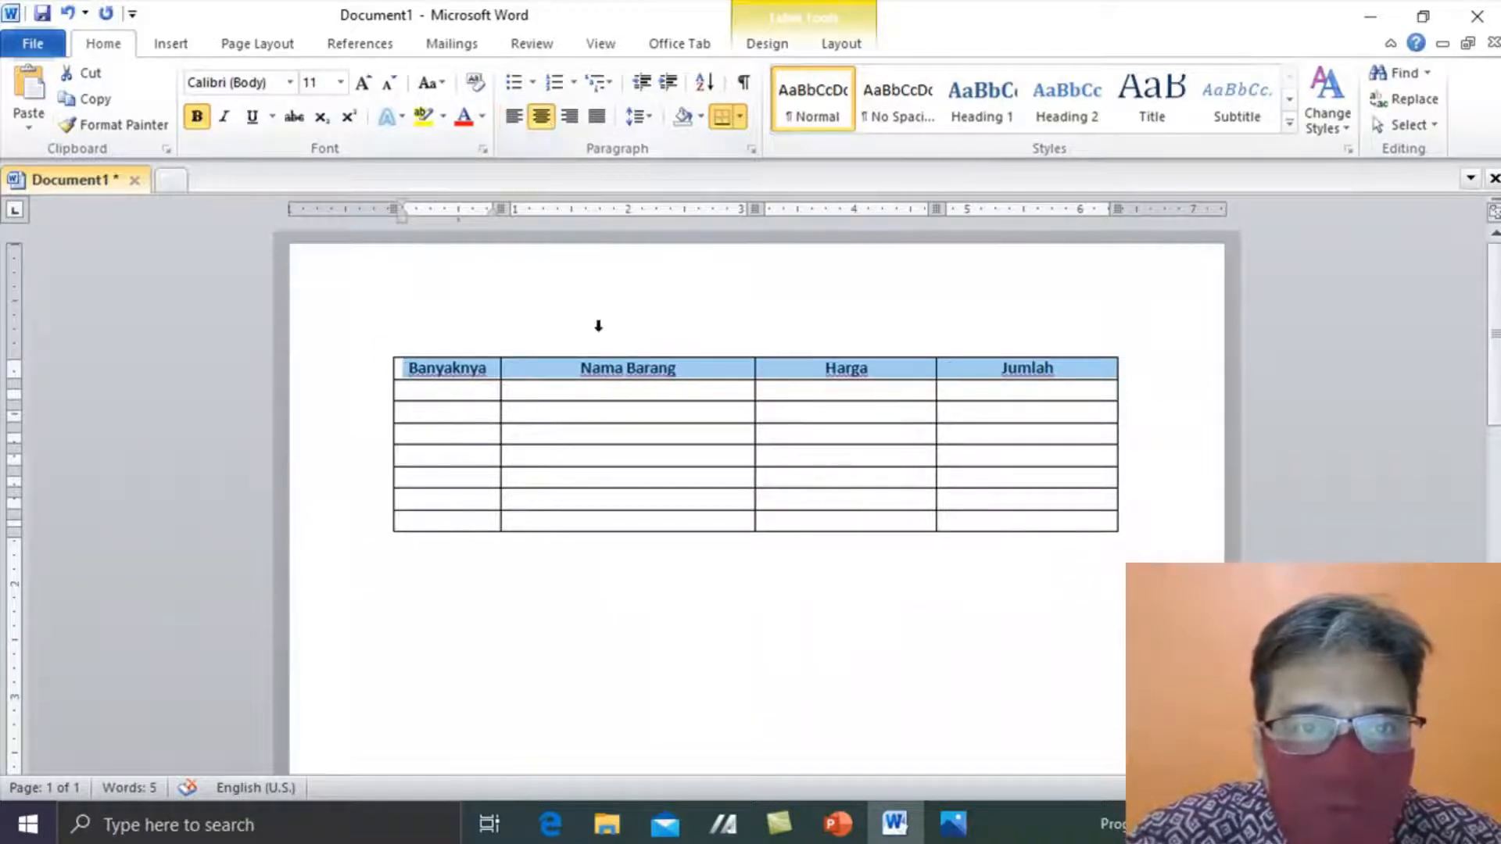
click(623, 394)
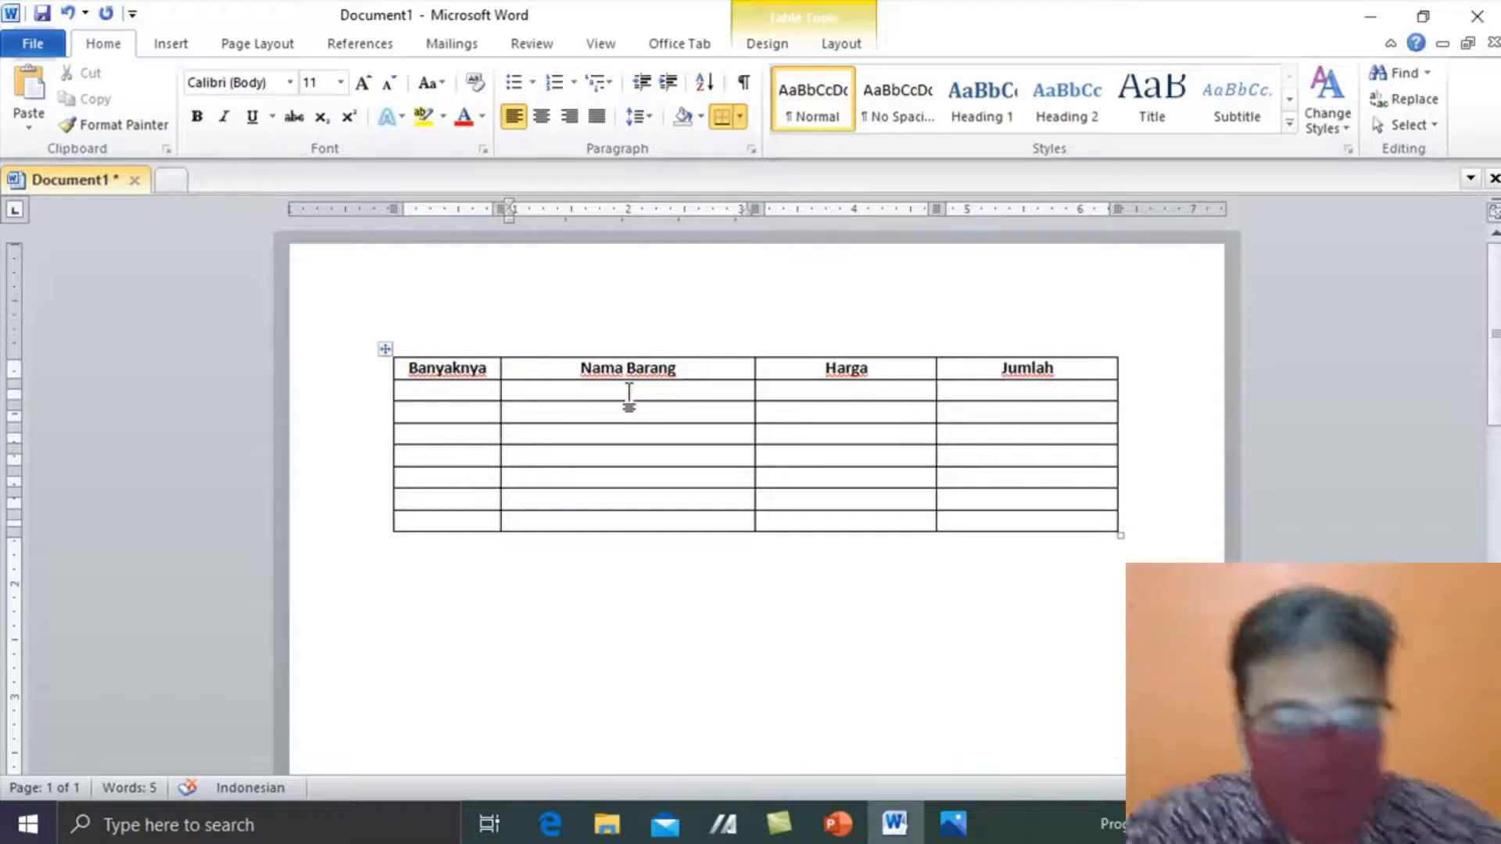
key(alt+Tab)
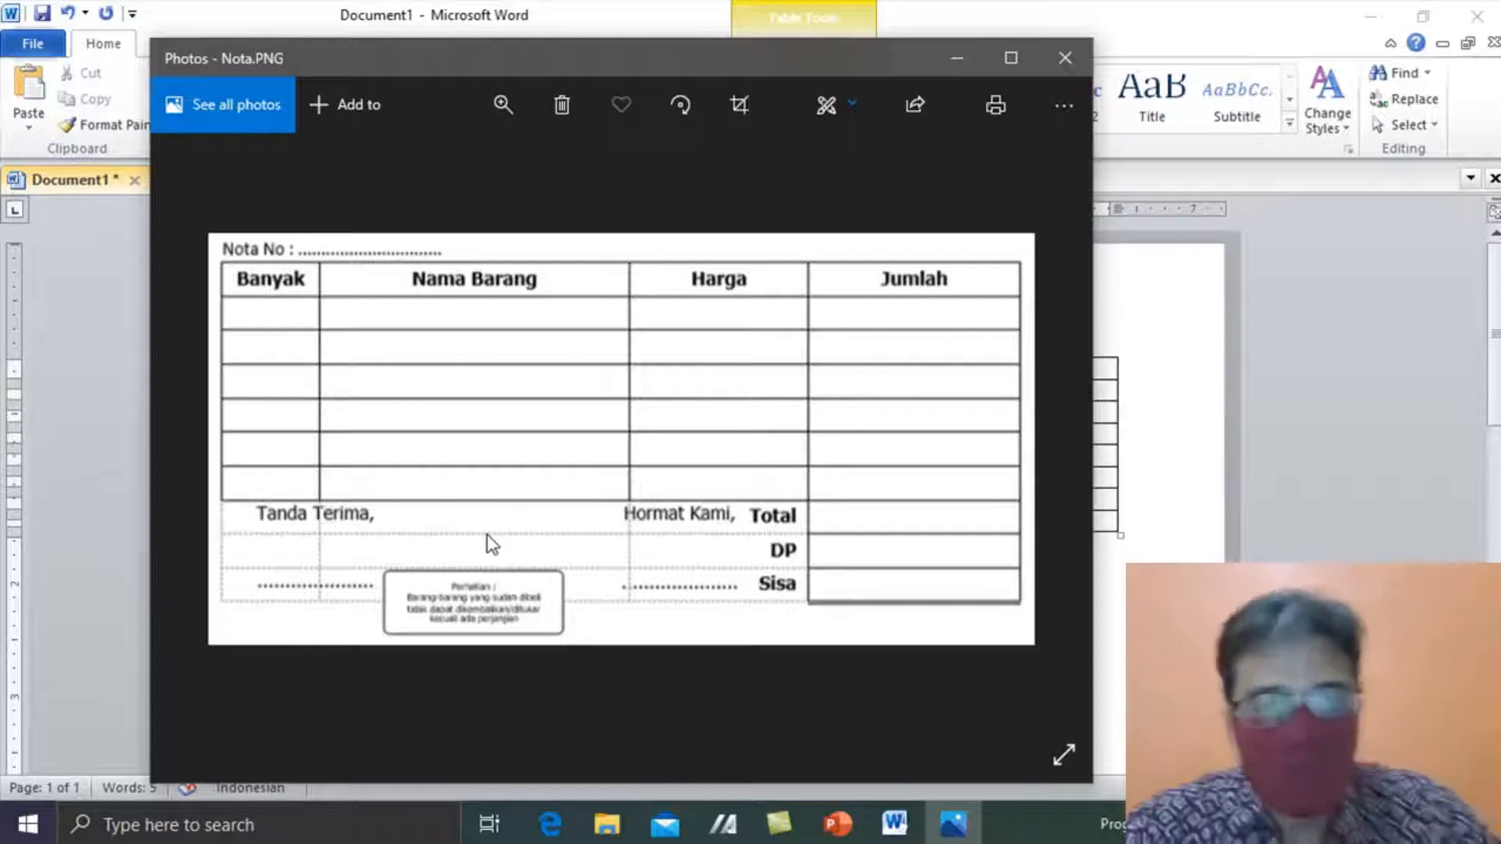
key(alt+Tab)
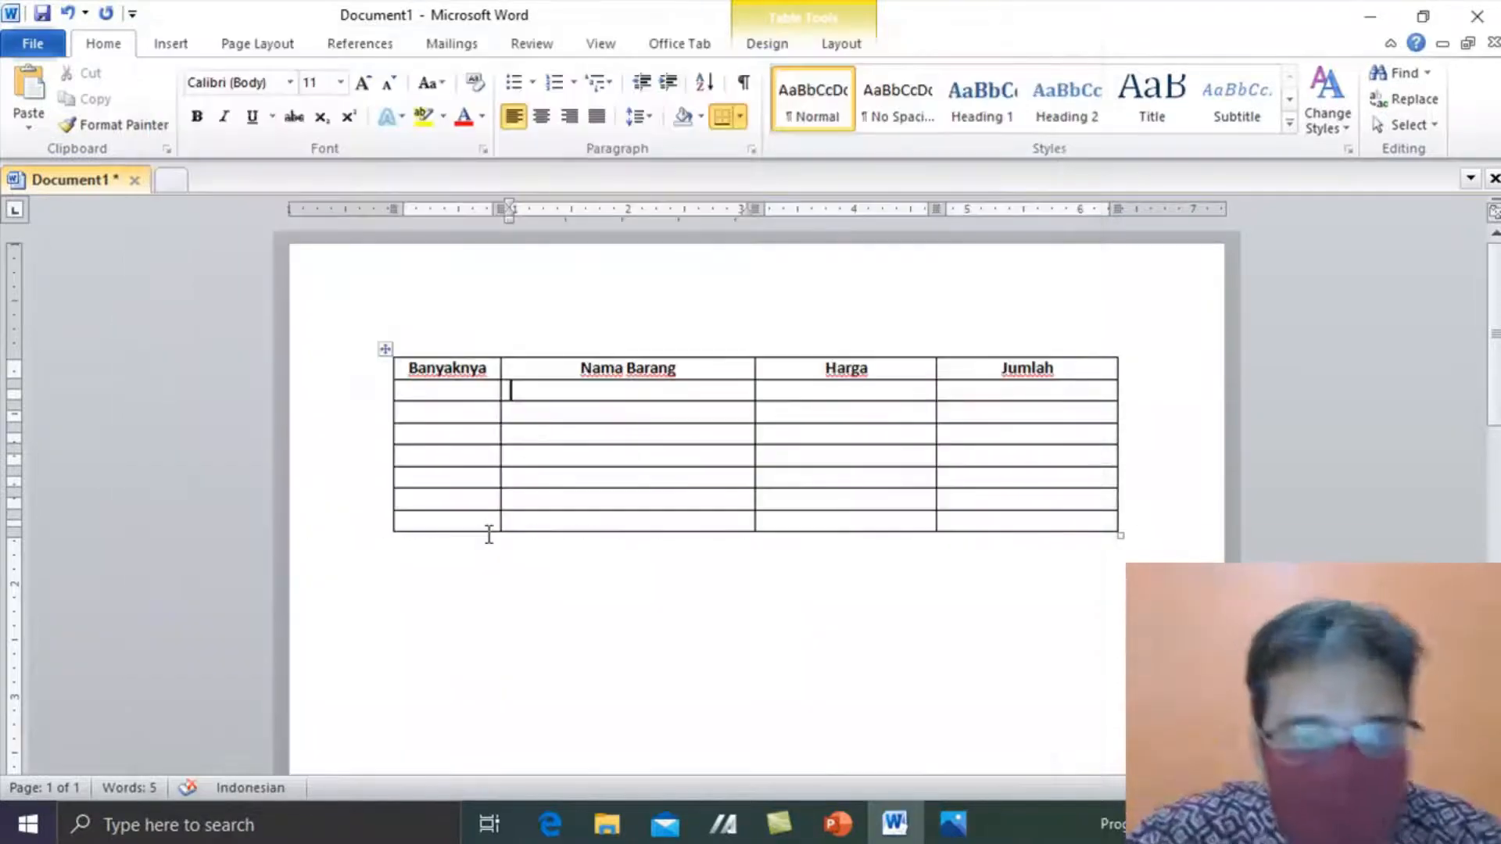
- Merge the bottom three rows under Banyaknya, Nama Barang and Harga into one cell
drag(435, 478, 813, 526)
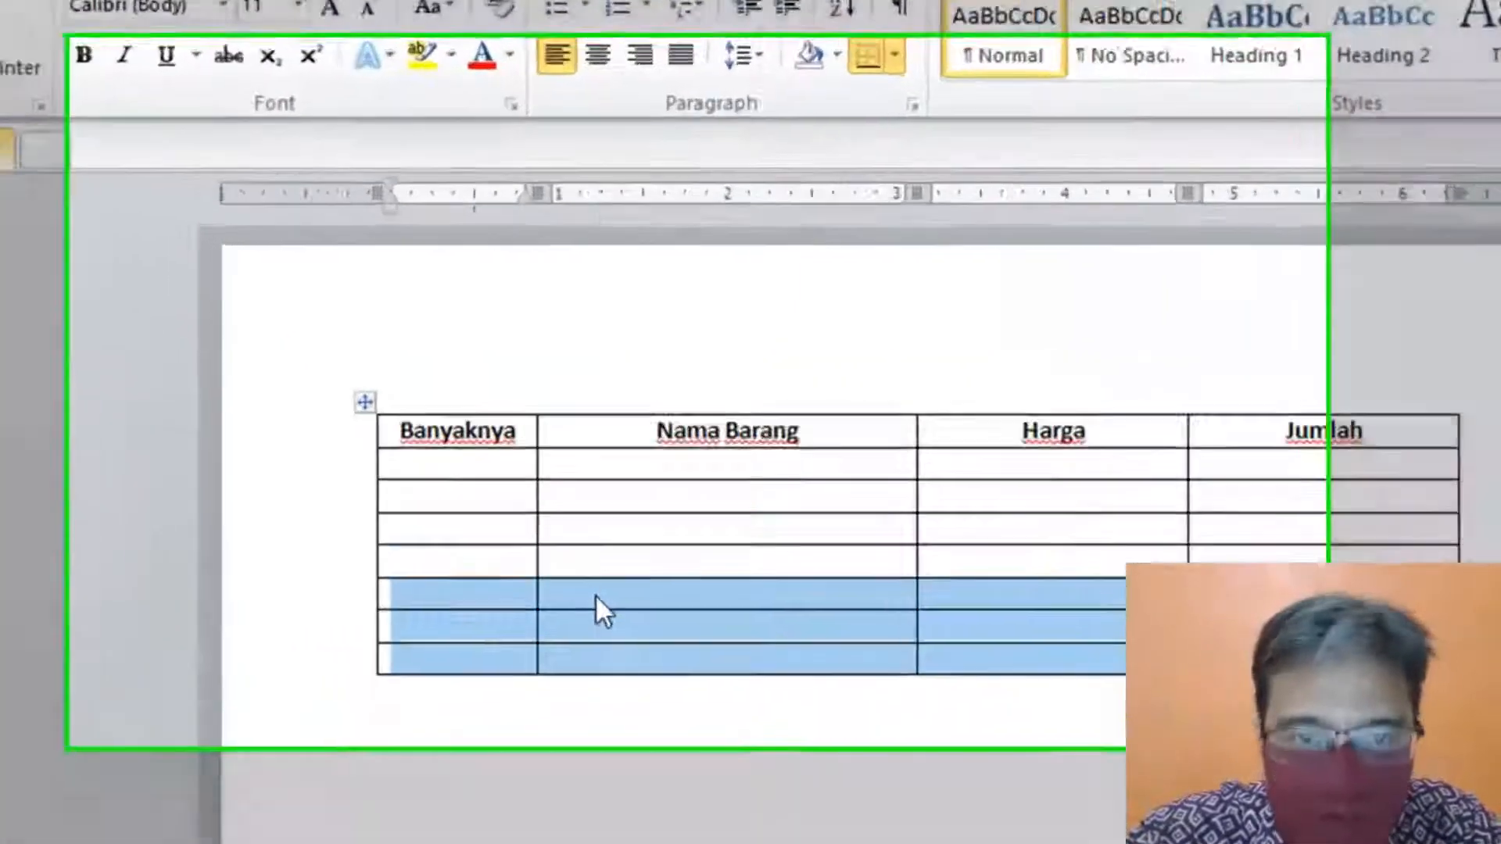
right_click(540, 478)
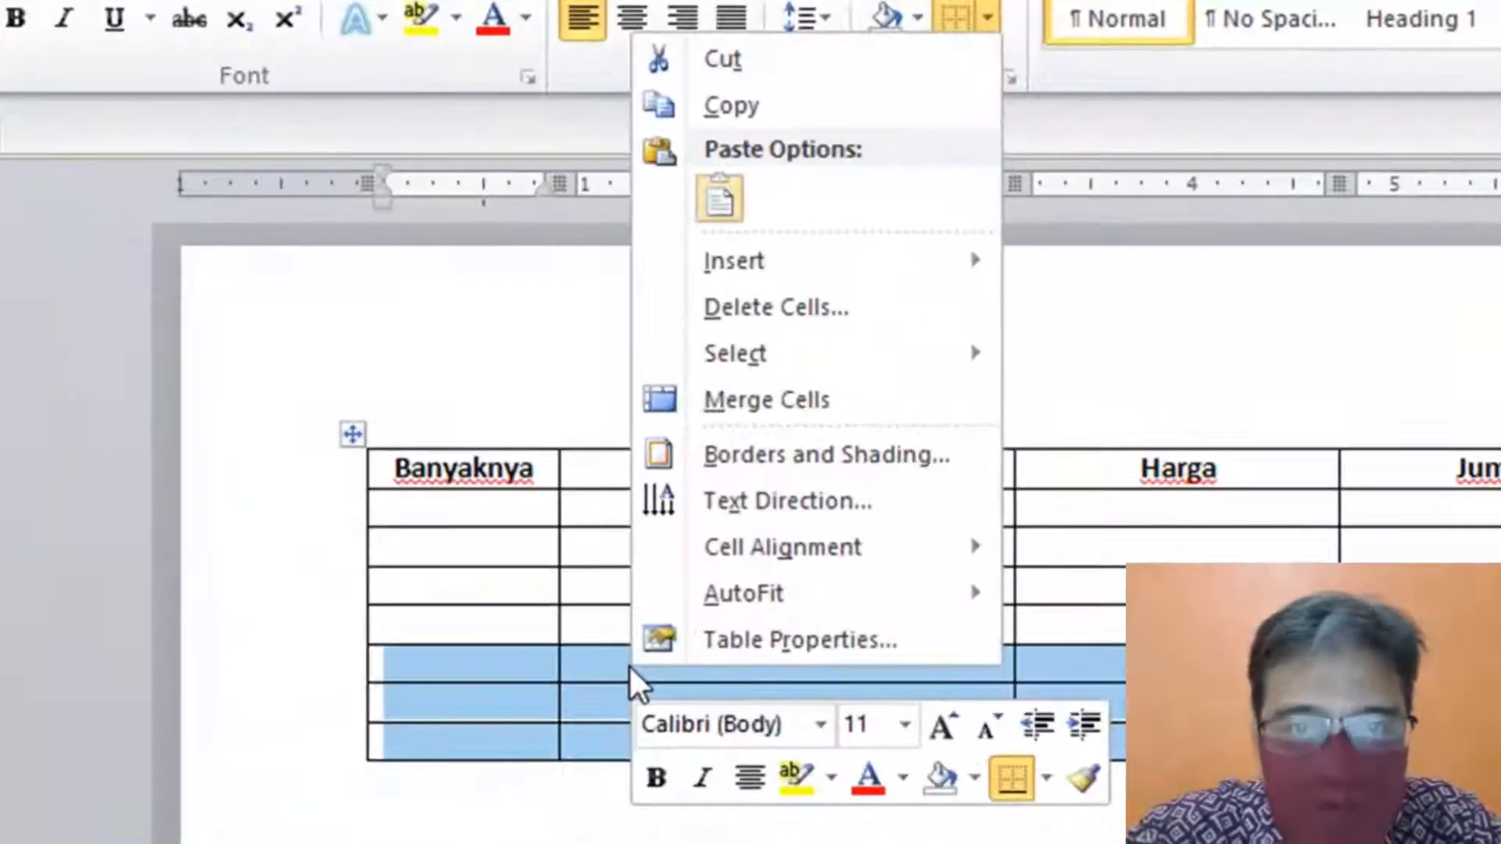
click(844, 400)
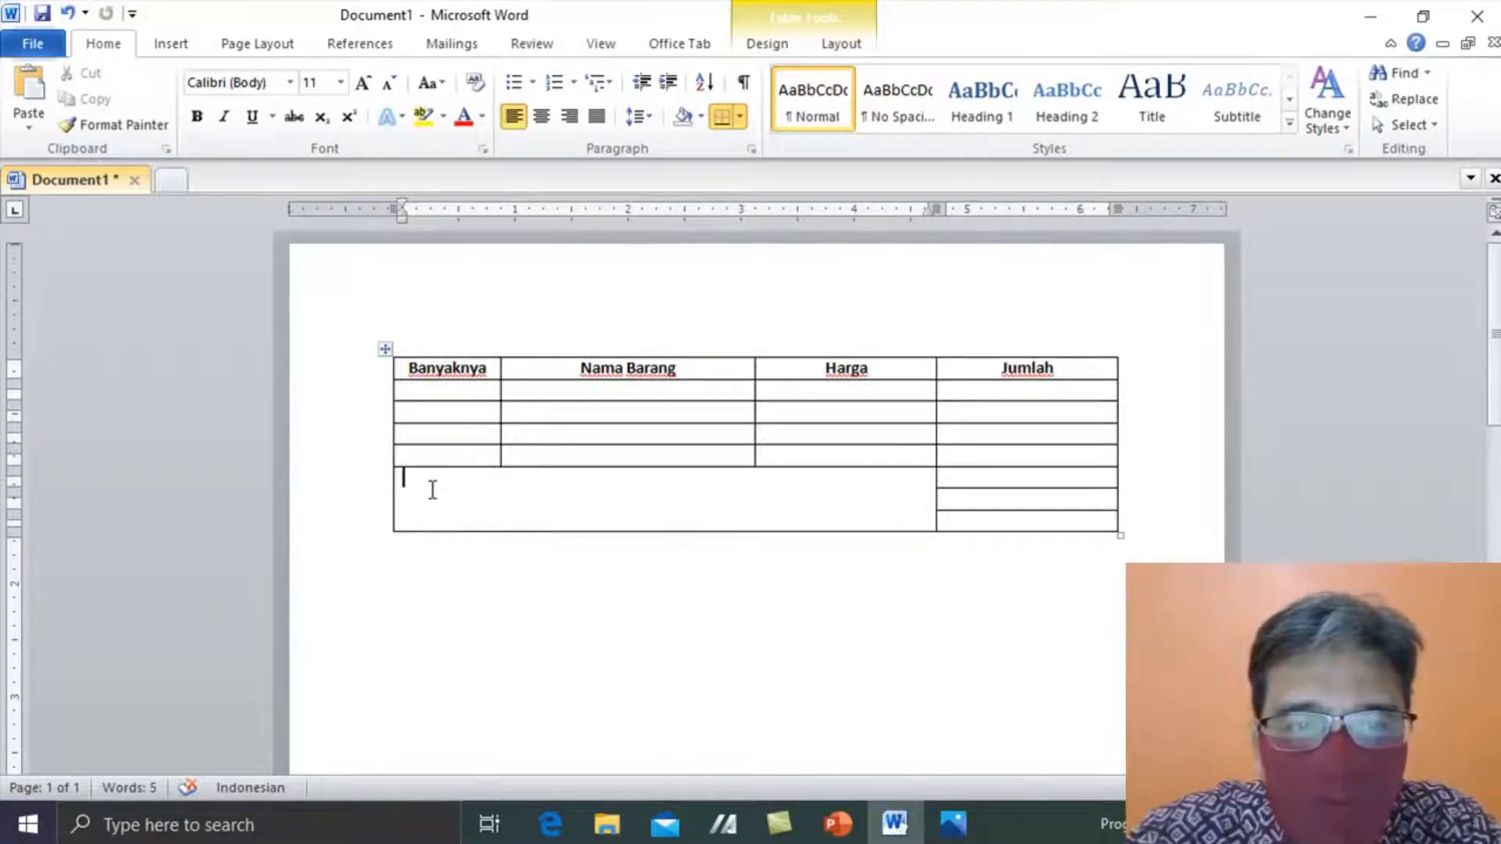
click(394, 493)
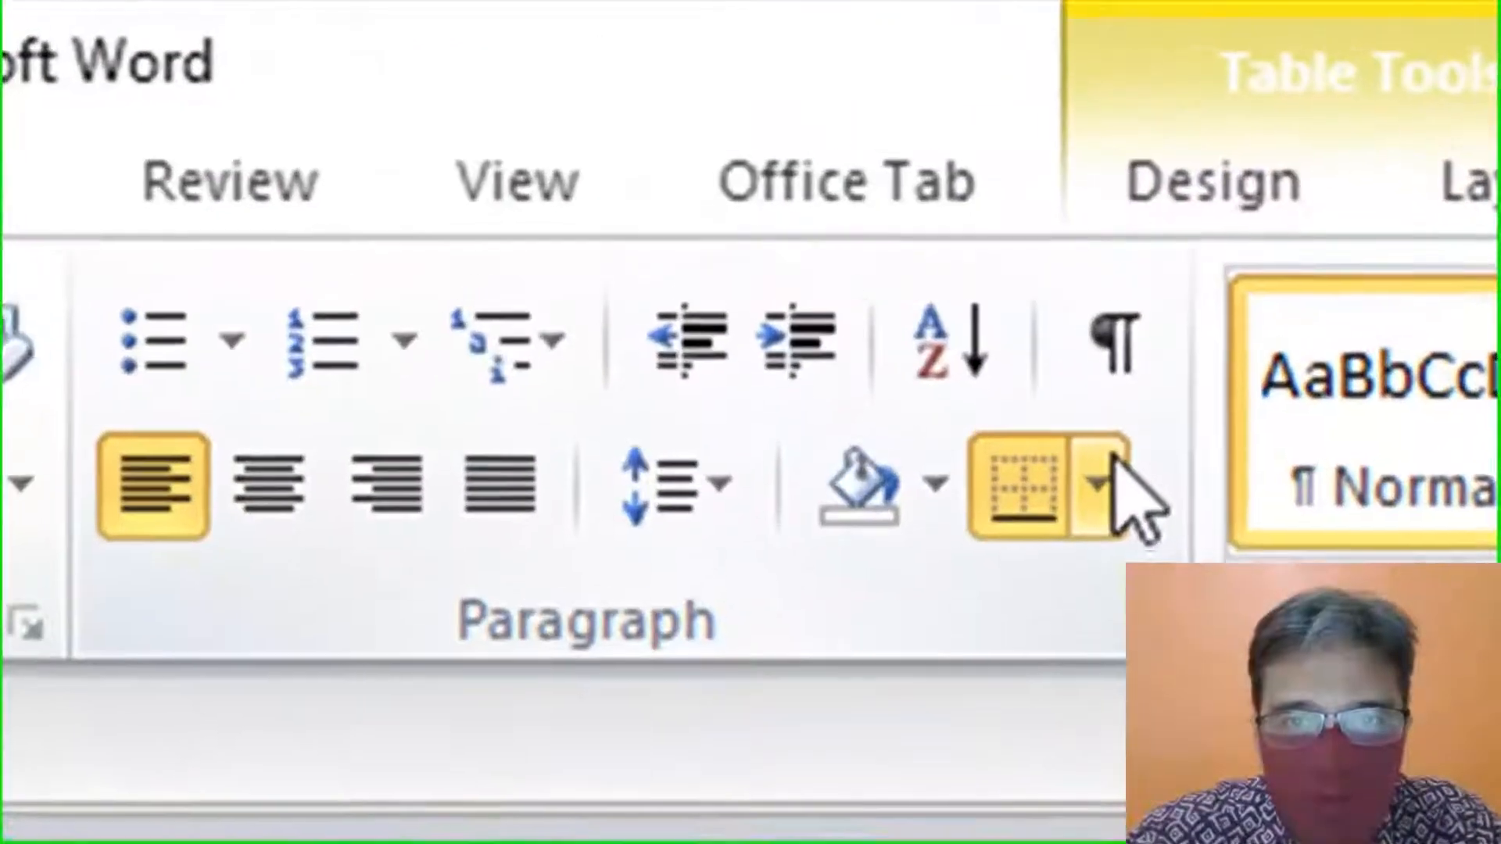
- Turn off the merged cell's borders in Borders and Shading, leaving the Jumlah cells outlined
click(900, 291)
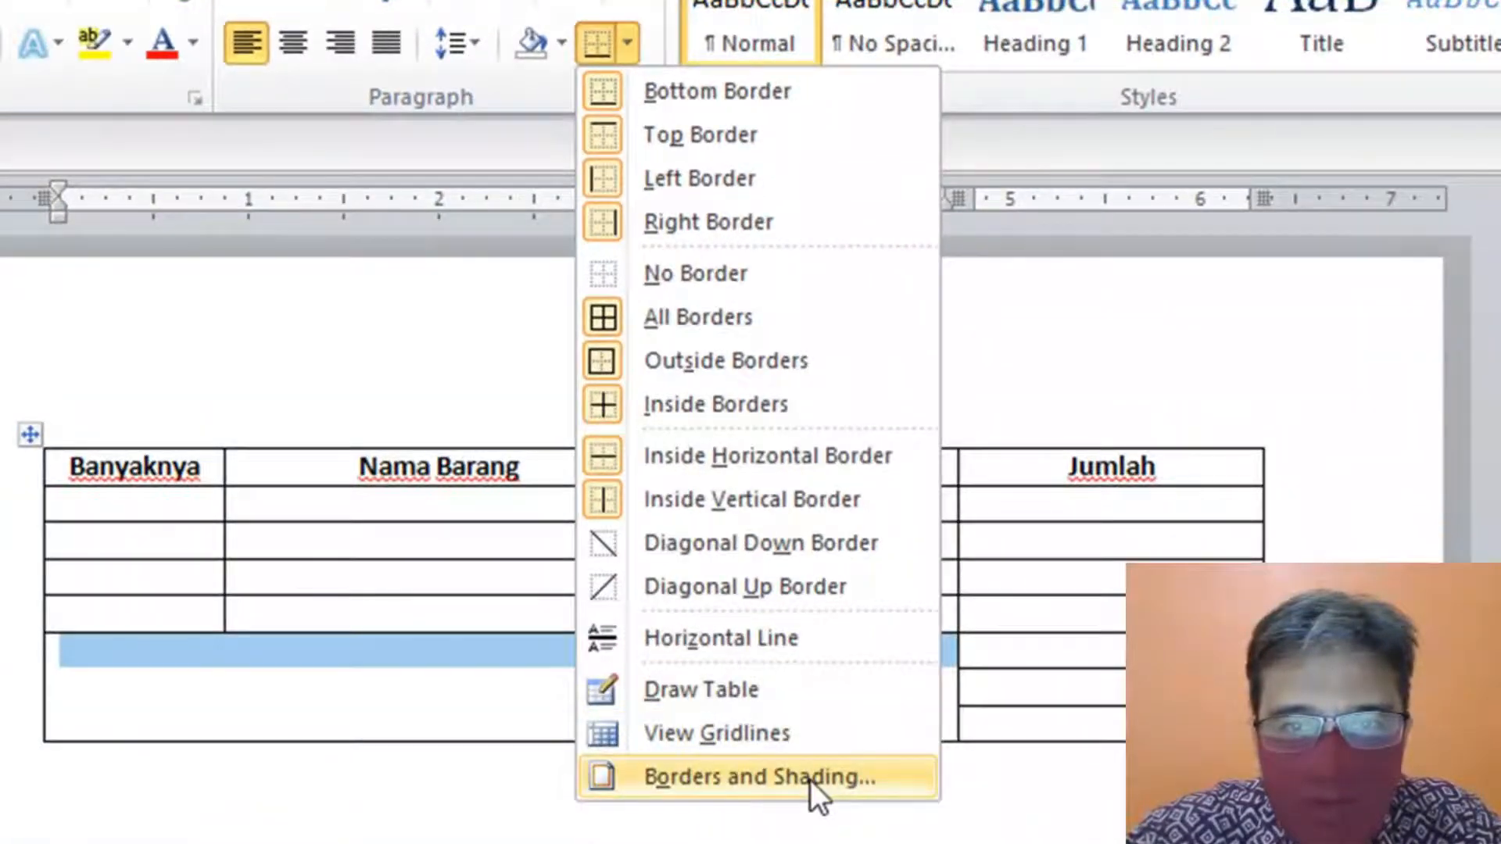
click(811, 781)
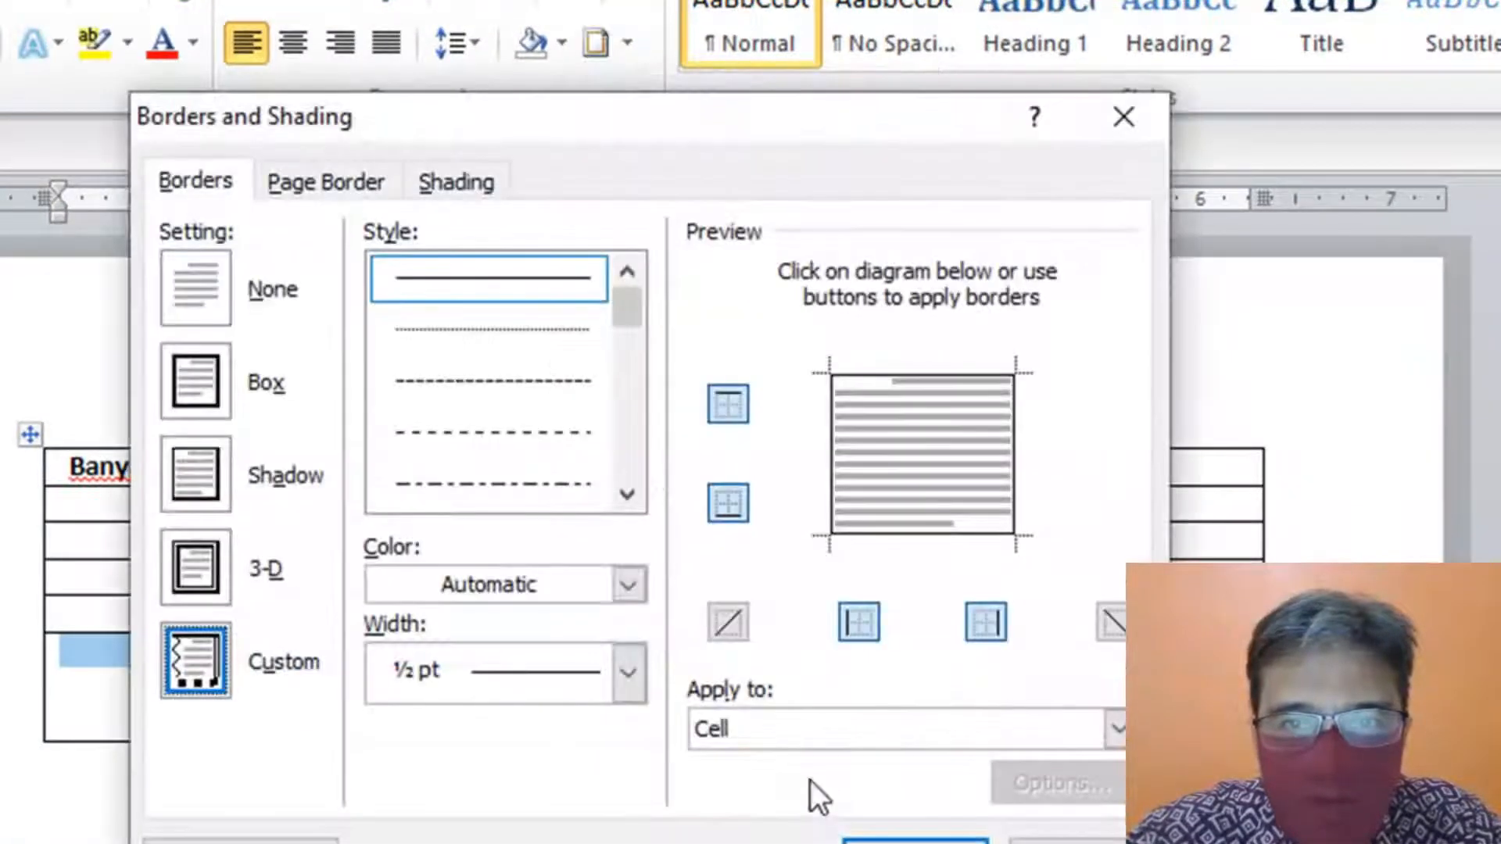
drag(541, 131, 1069, 80)
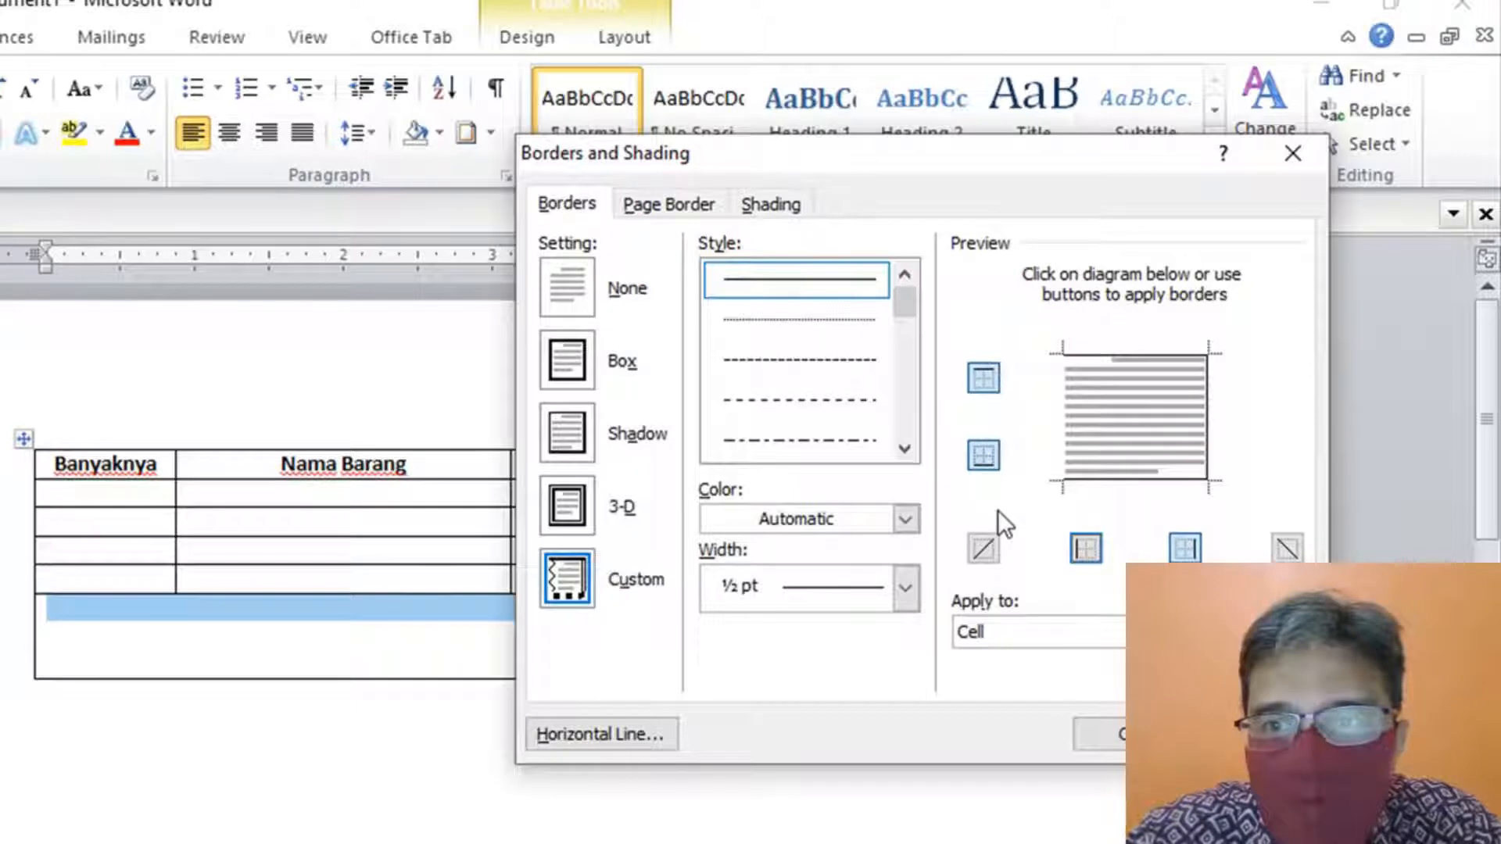
click(987, 453)
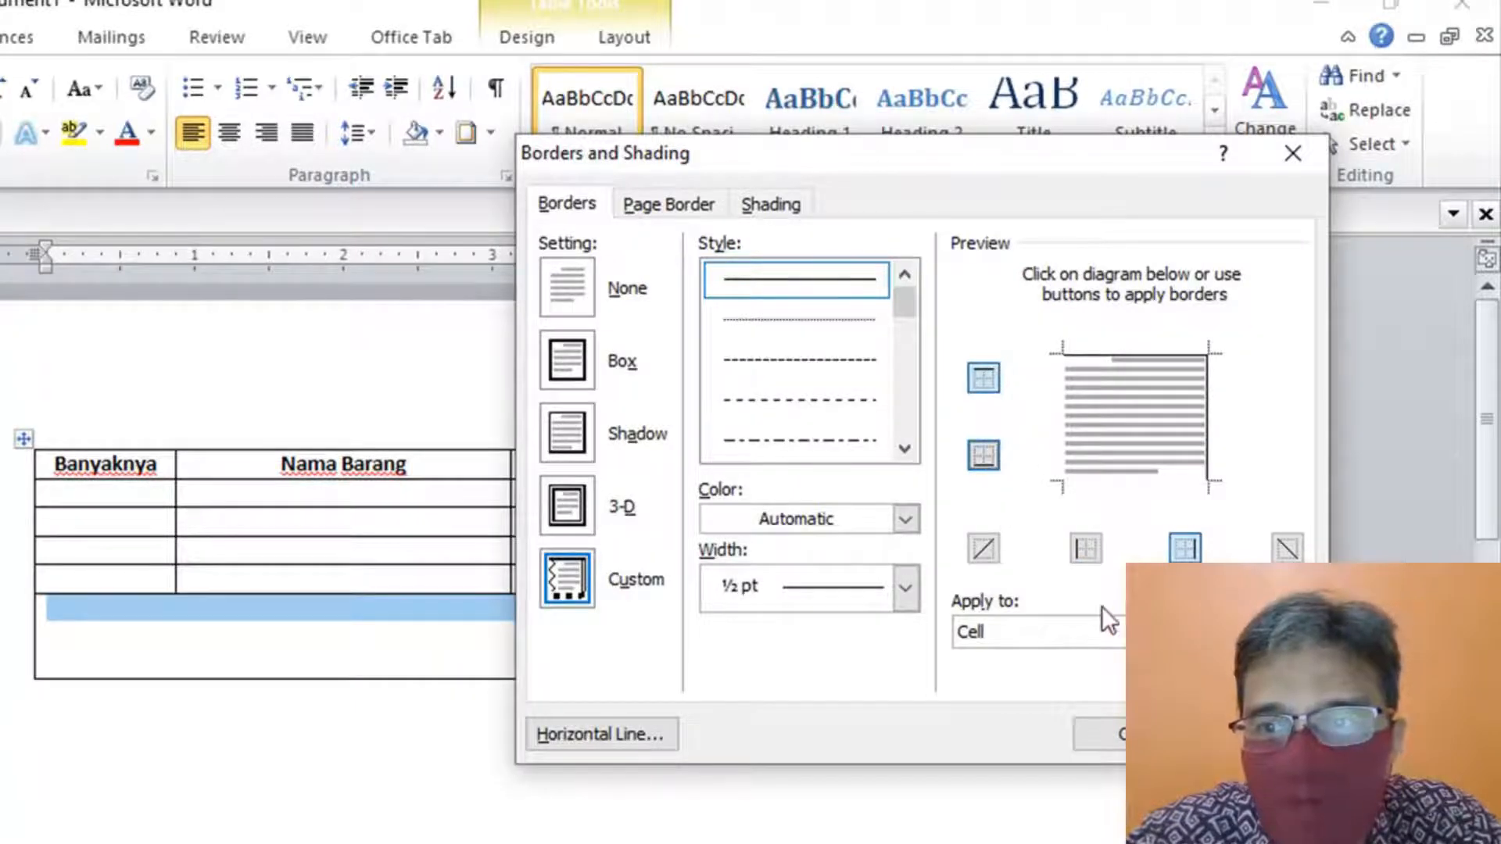
click(1110, 734)
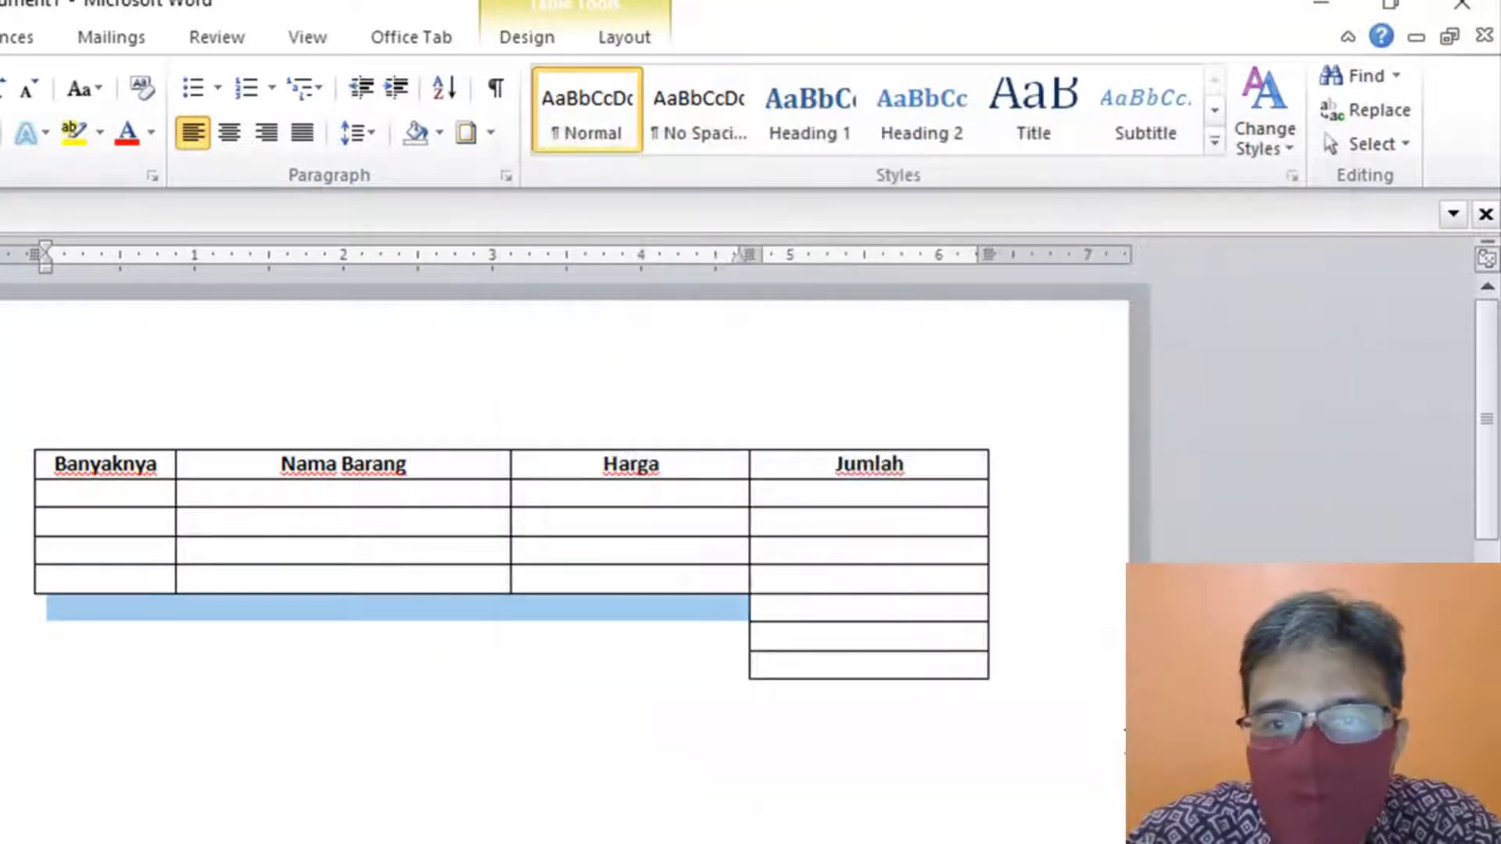
click(1052, 694)
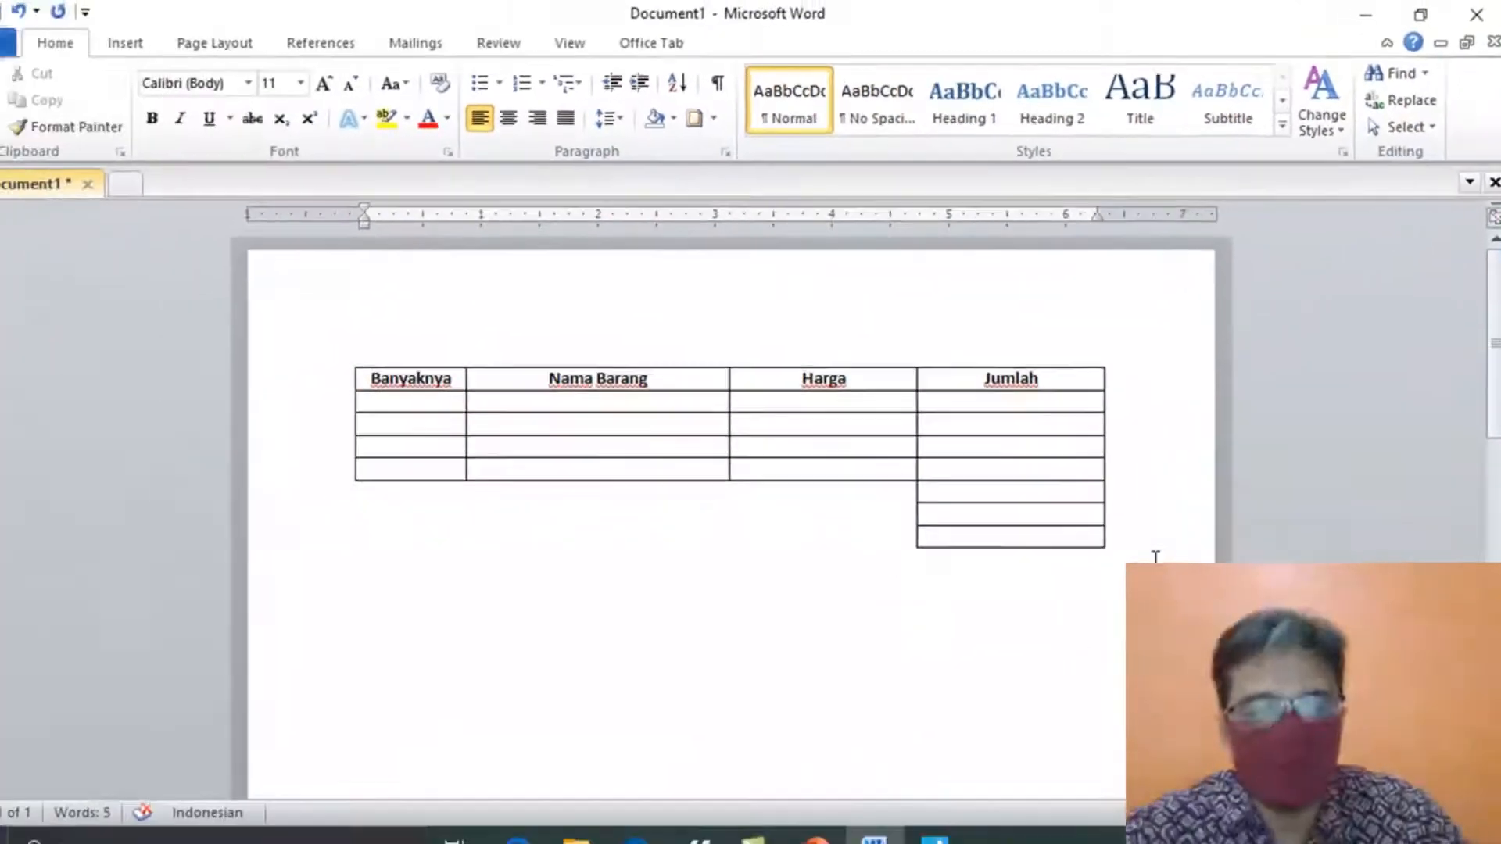
key(alt+Tab)
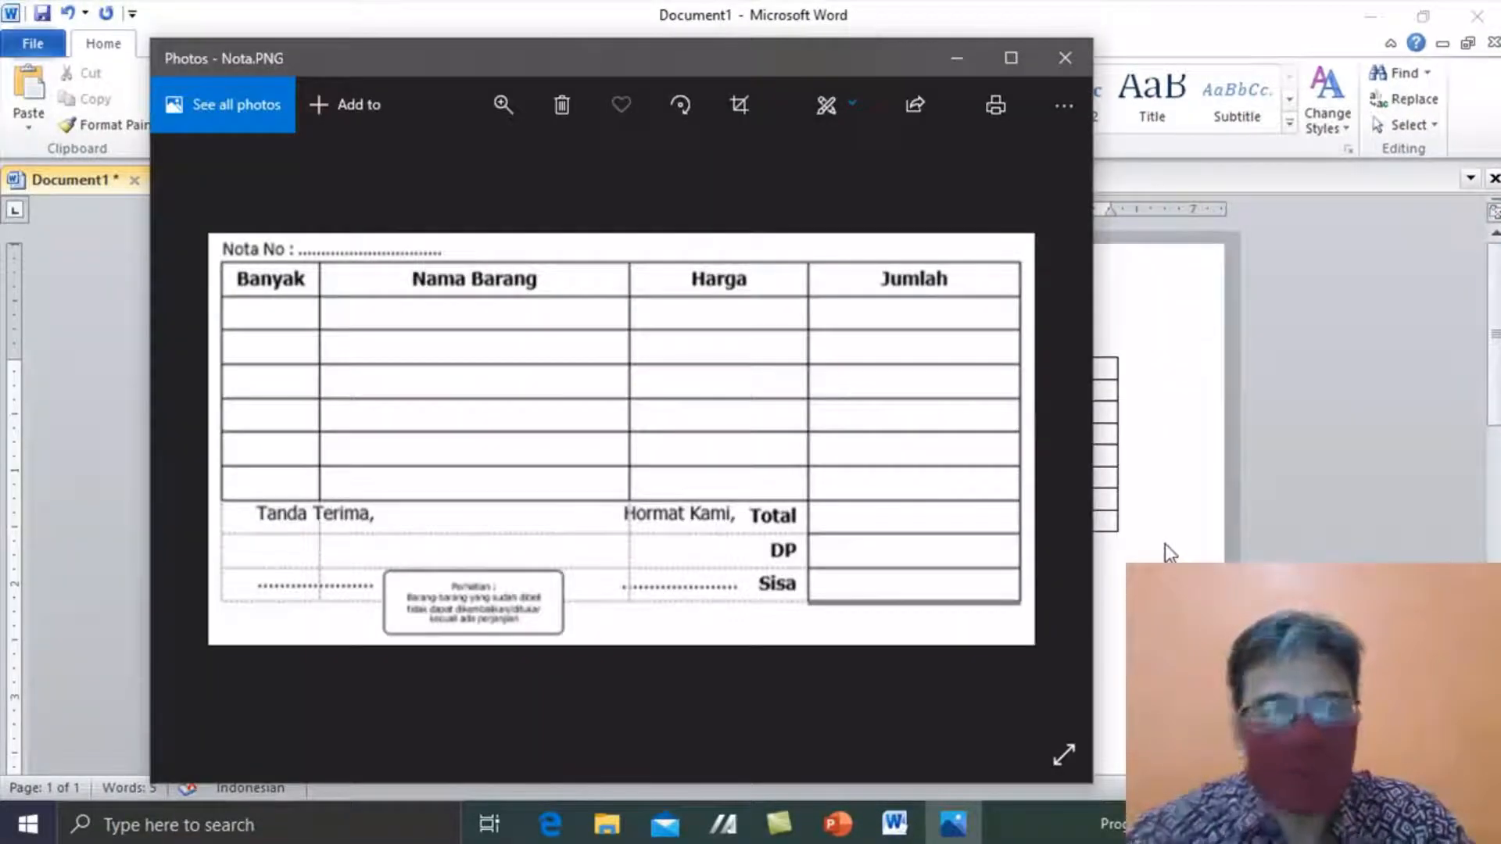
click(1165, 543)
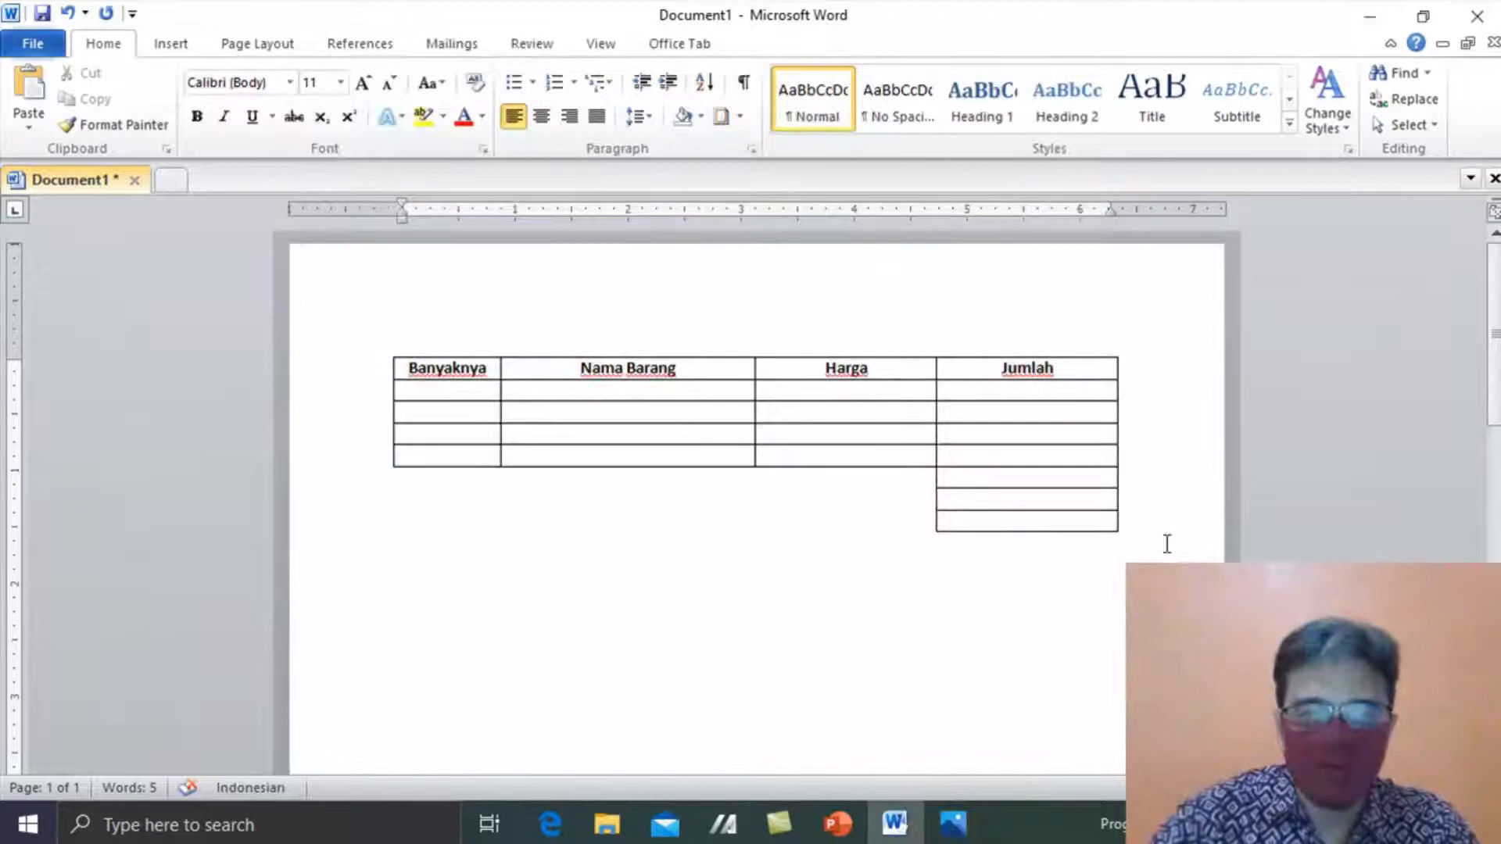
key(Down)
key(Up)
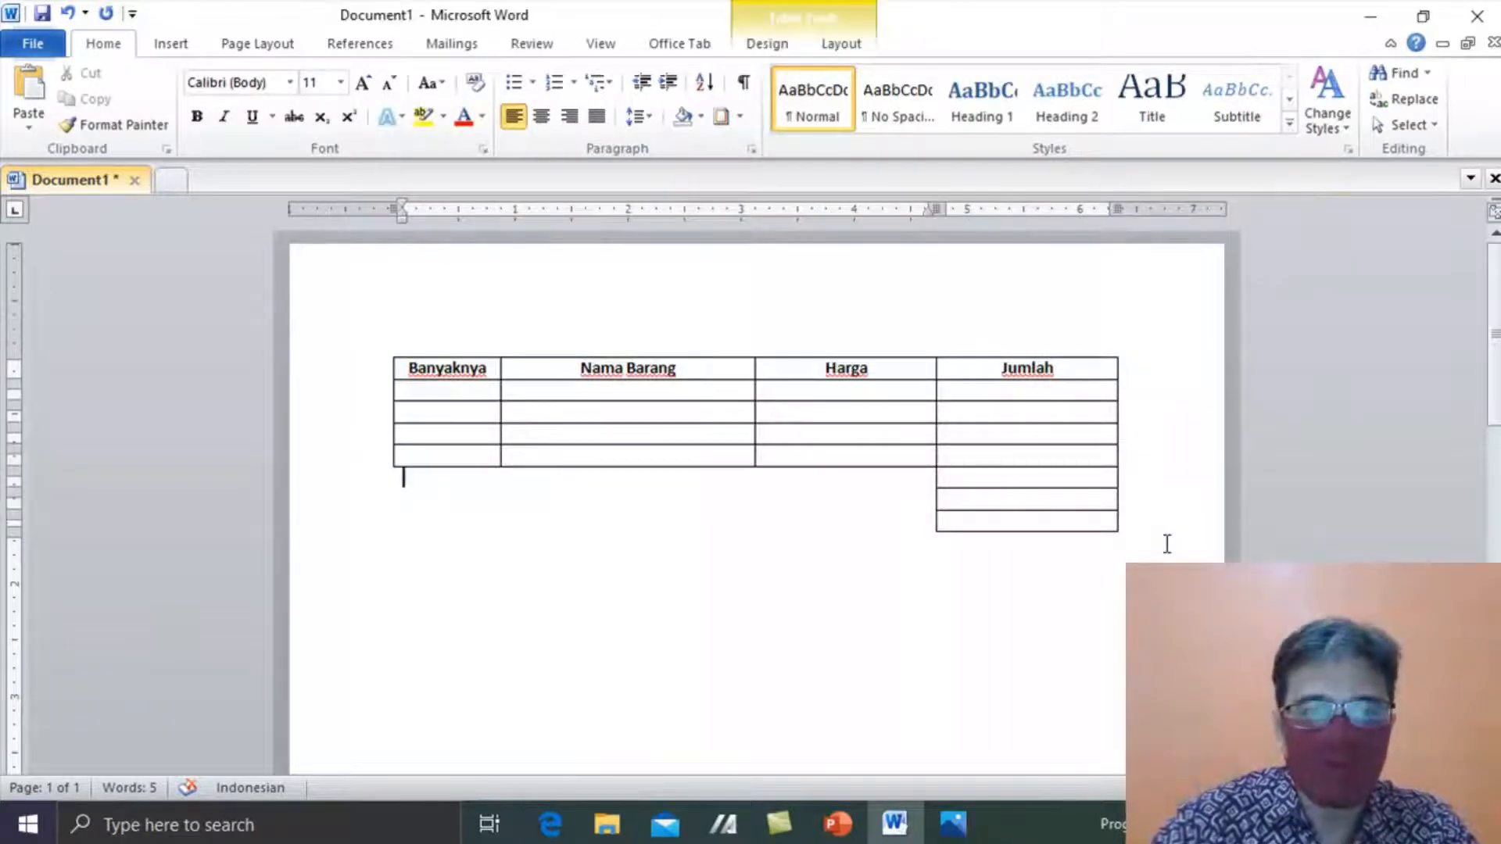
key(alt+Tab)
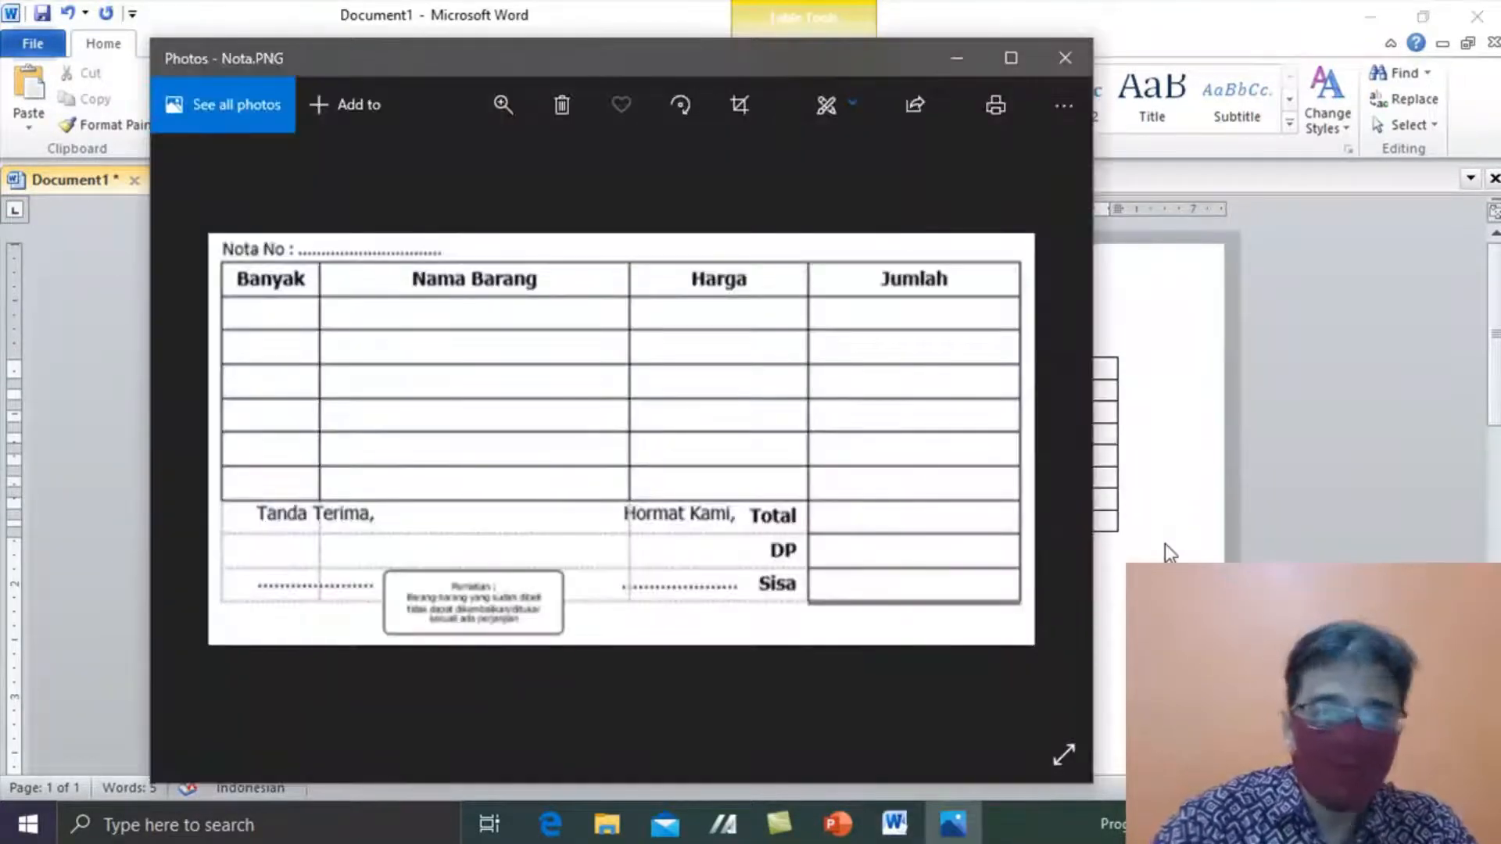
key(alt+Tab)
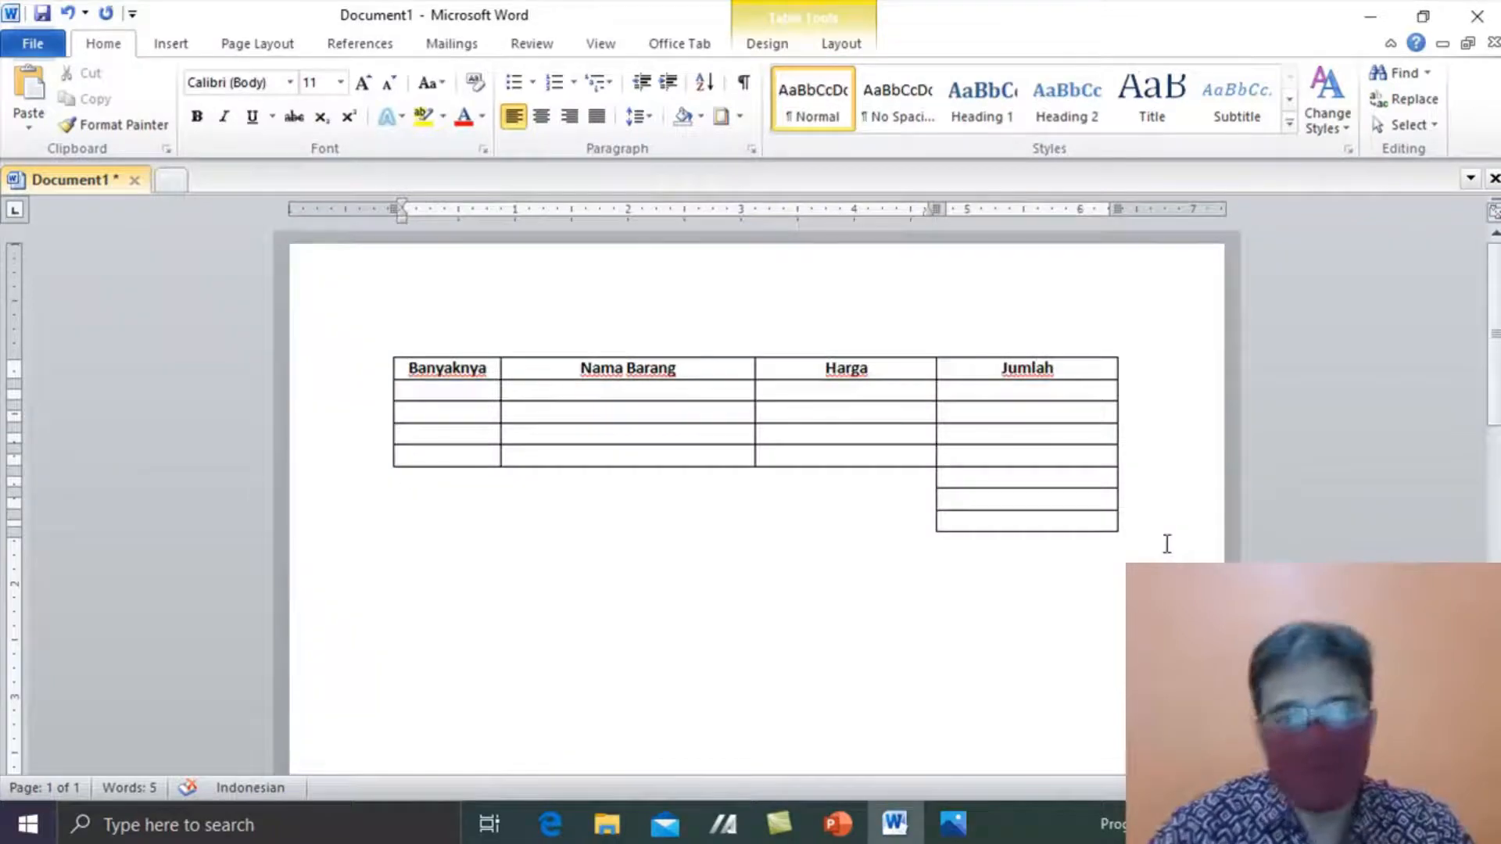
click(572, 119)
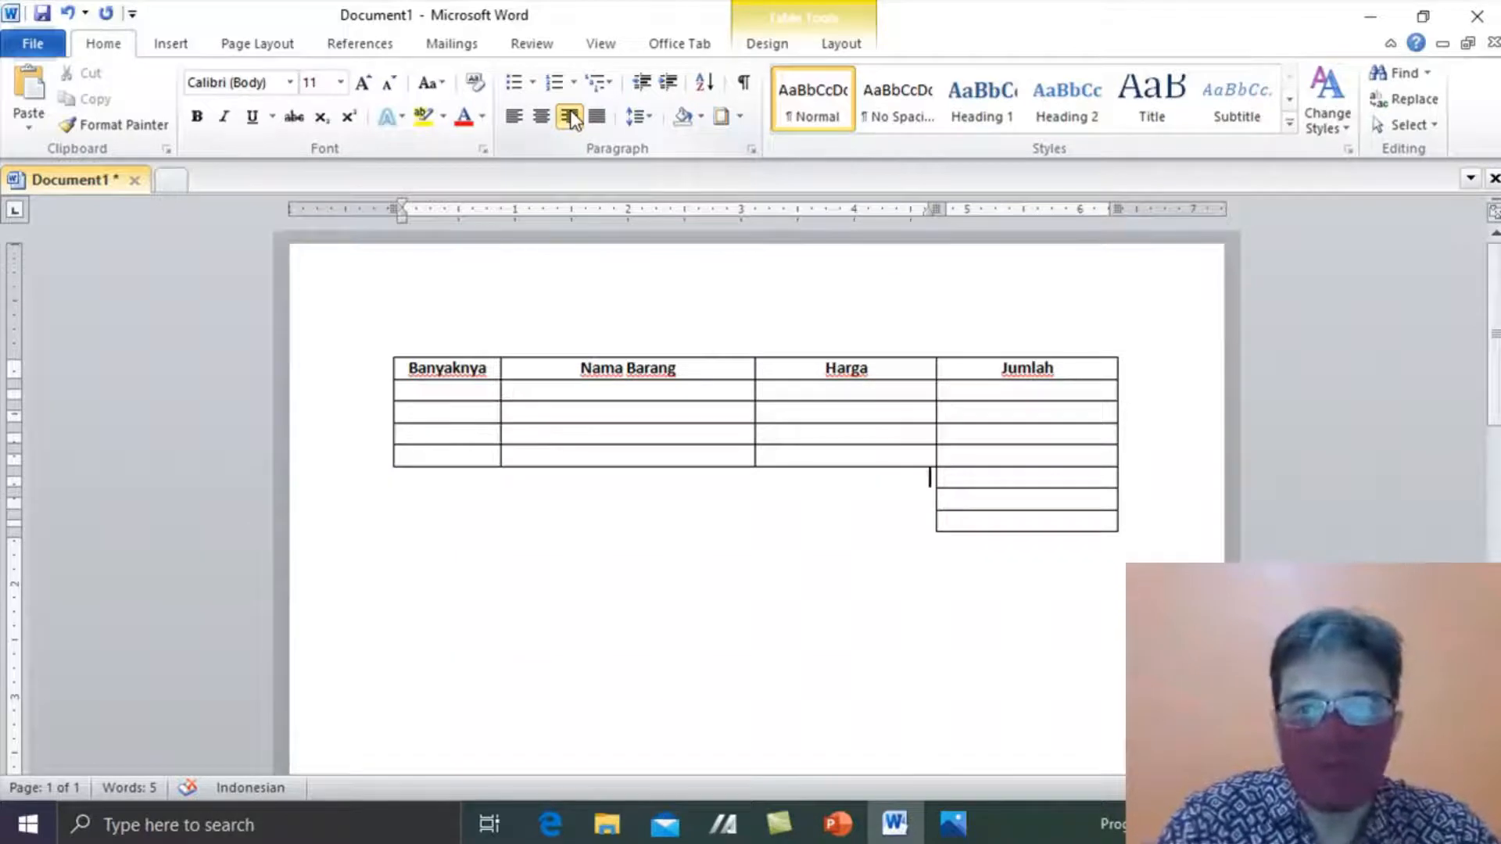
- Enter Total, DP and Sisa on separate right-aligned lines in the merged cell
text(Total)
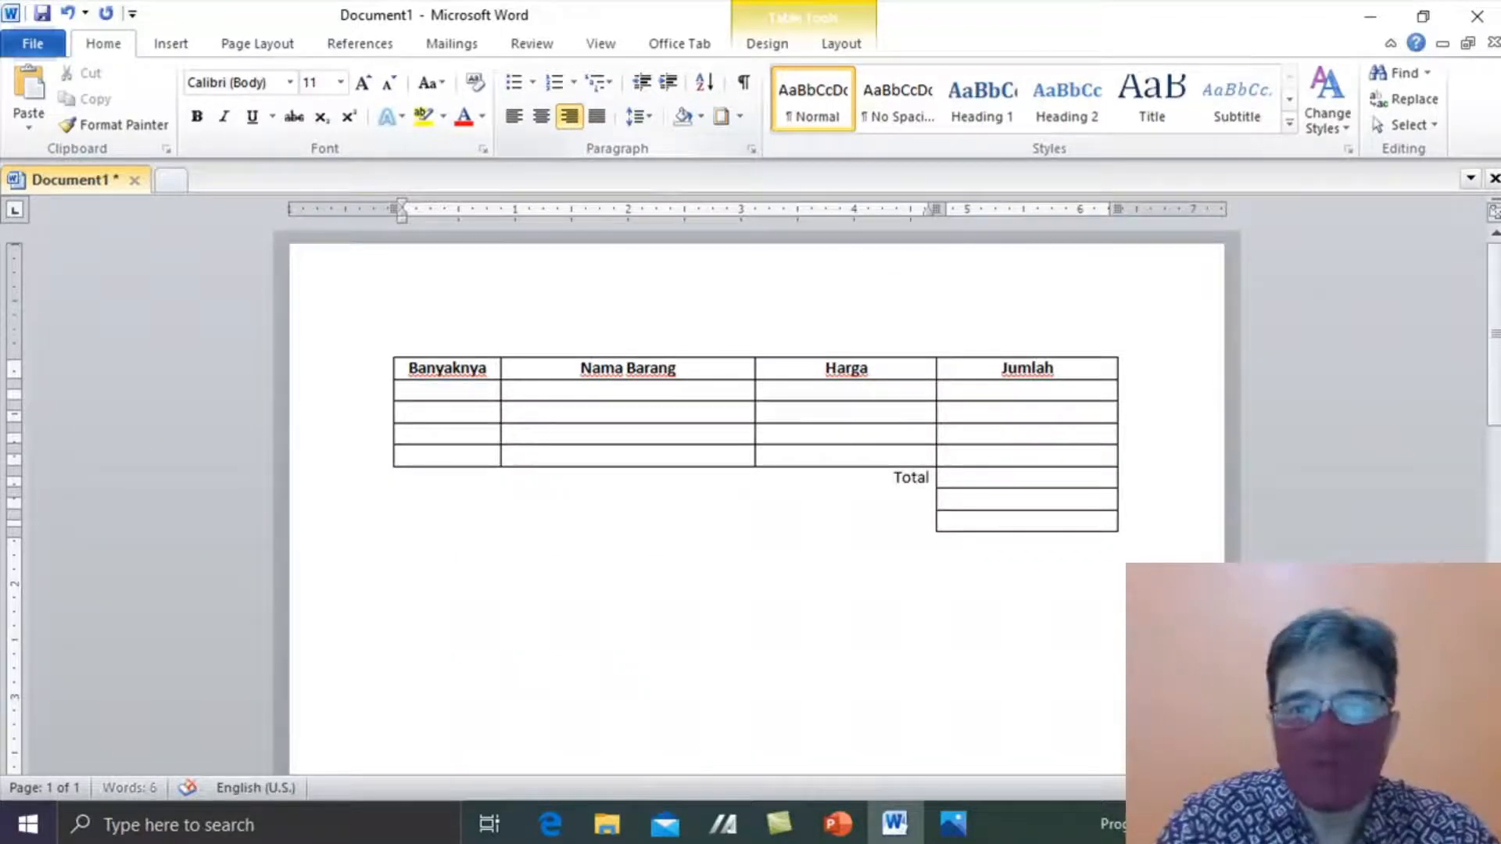
key(Return)
key(alt+Tab)
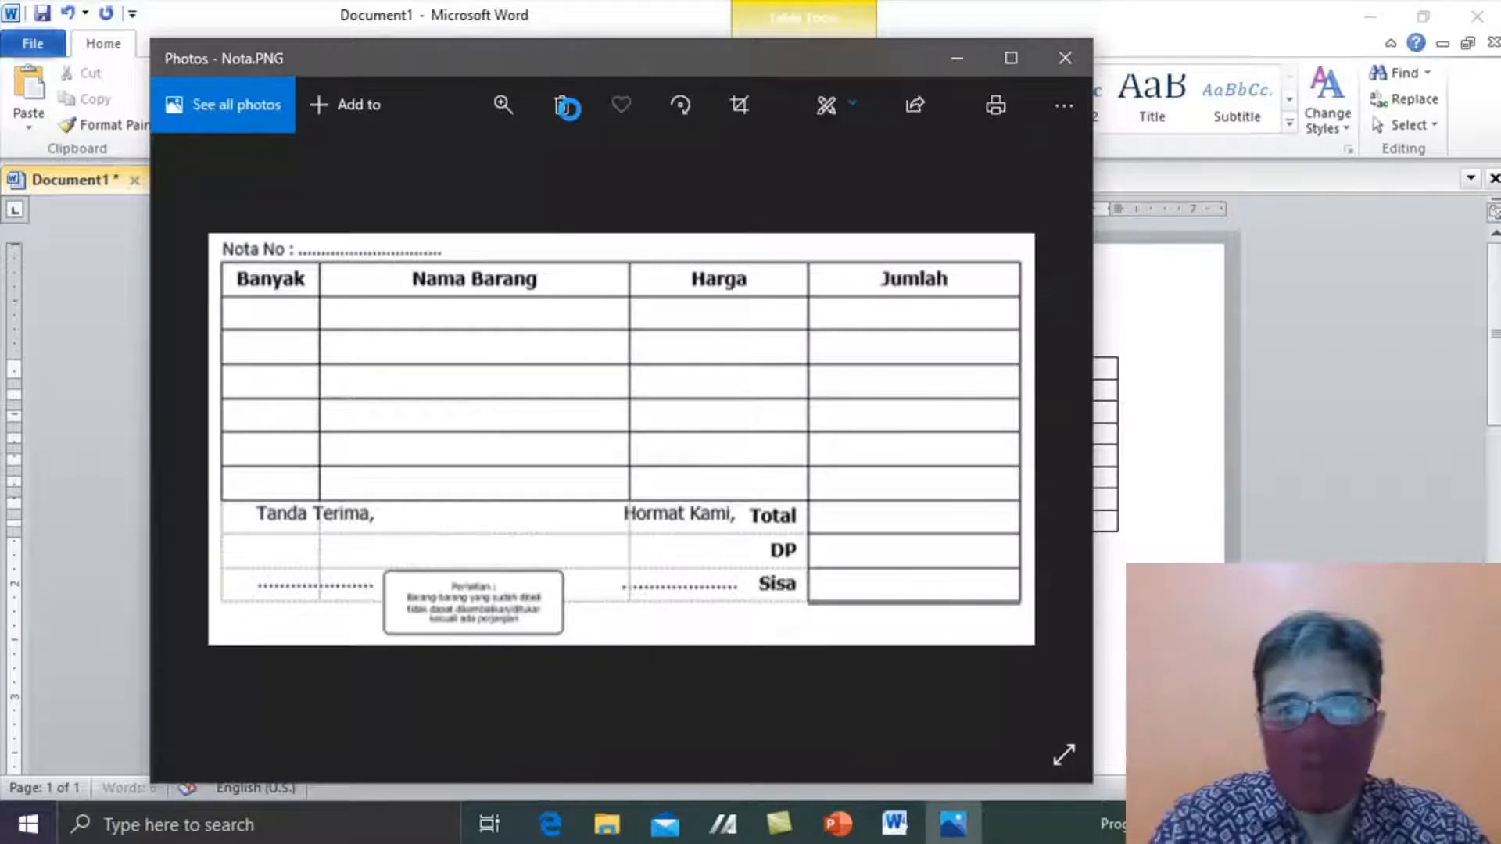
key(alt+Tab)
text(DP)
key(Return)
key(alt+Tab)
key(alt+Tab)
text(Sisa)
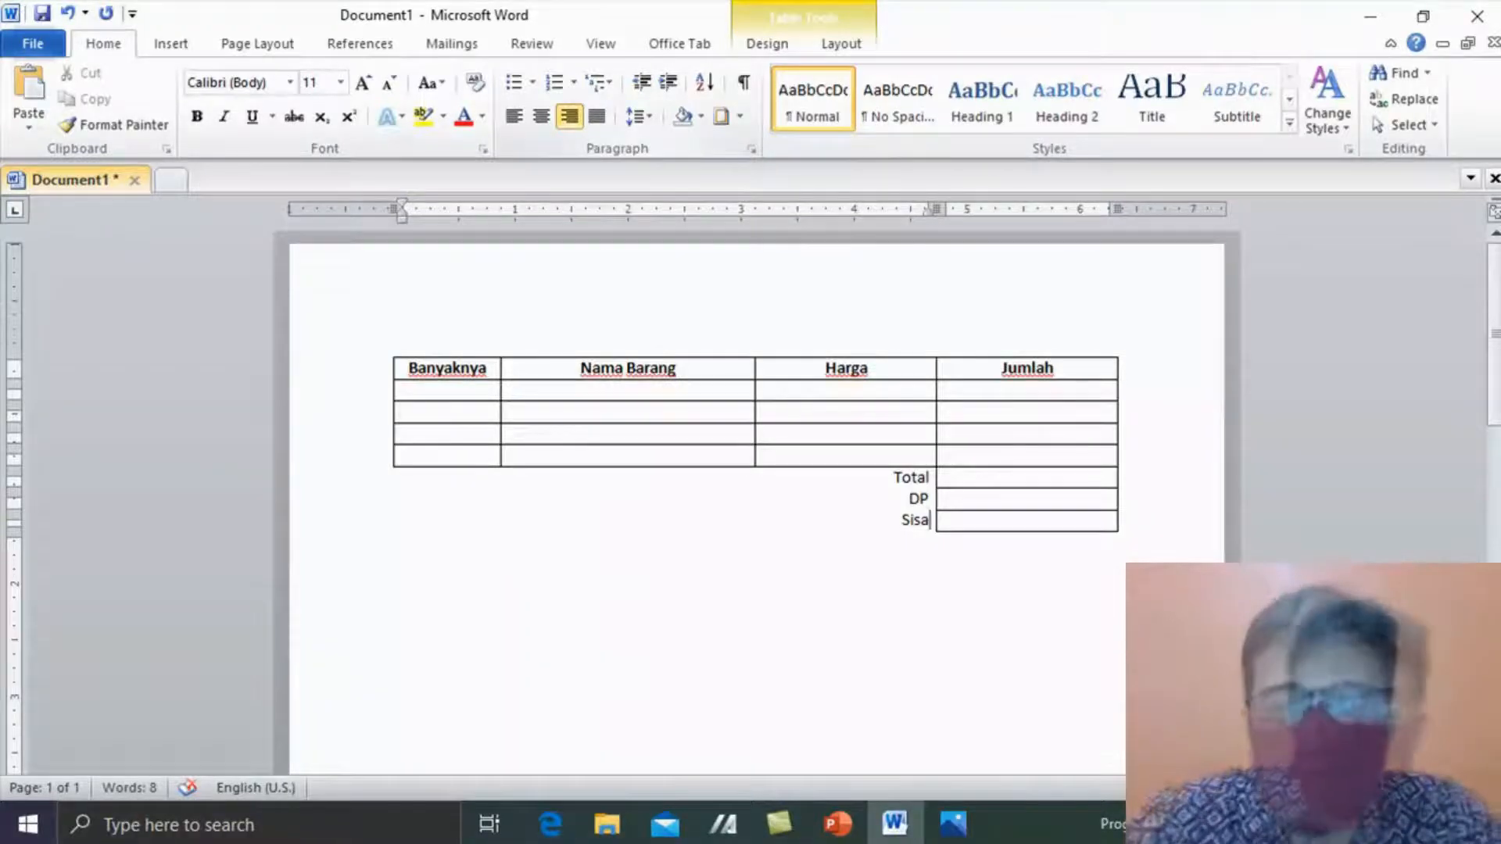
click(404, 544)
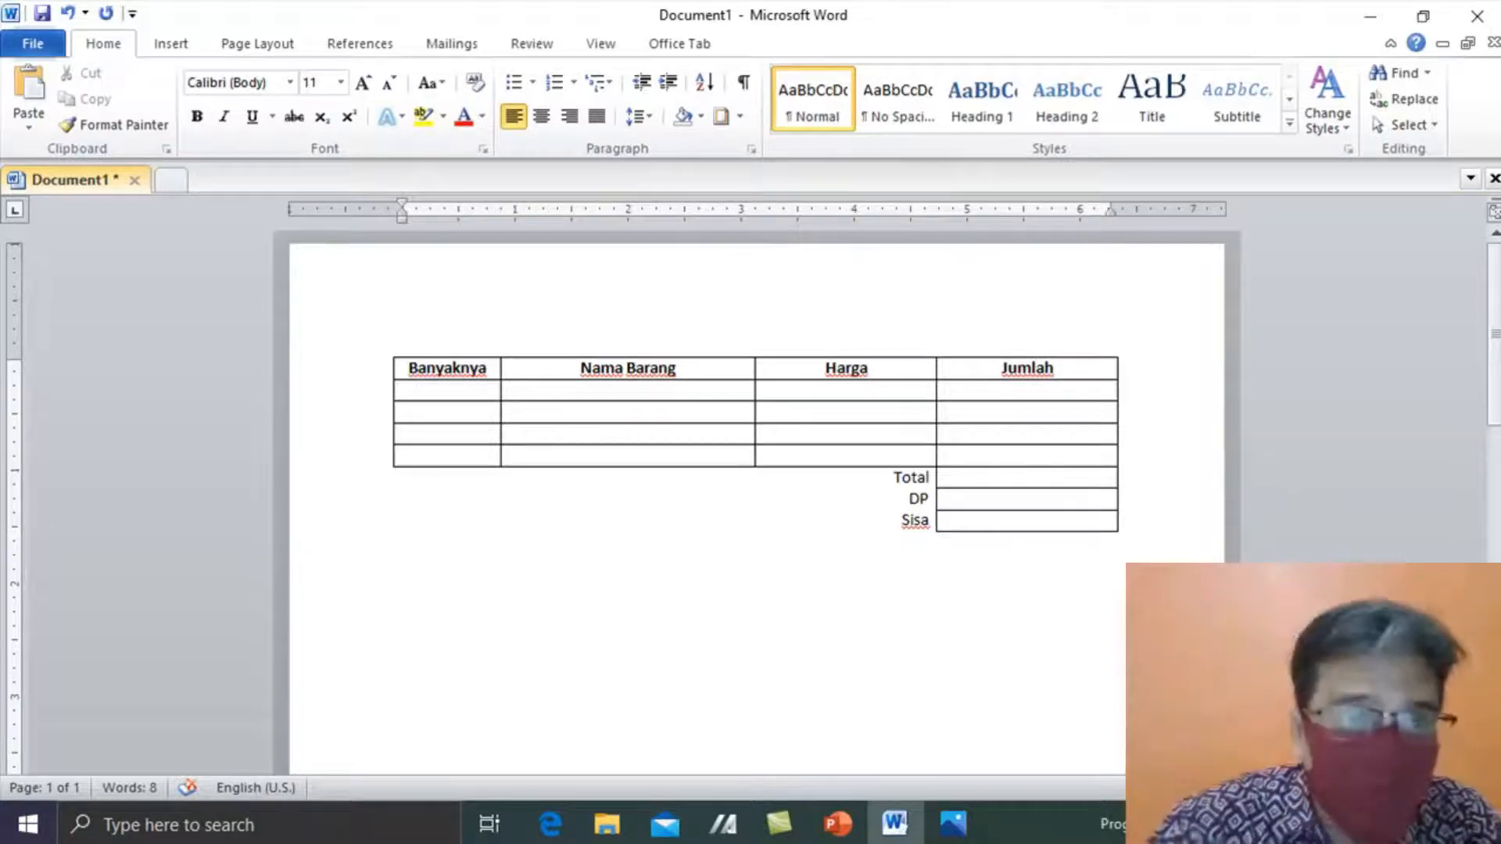
click(171, 45)
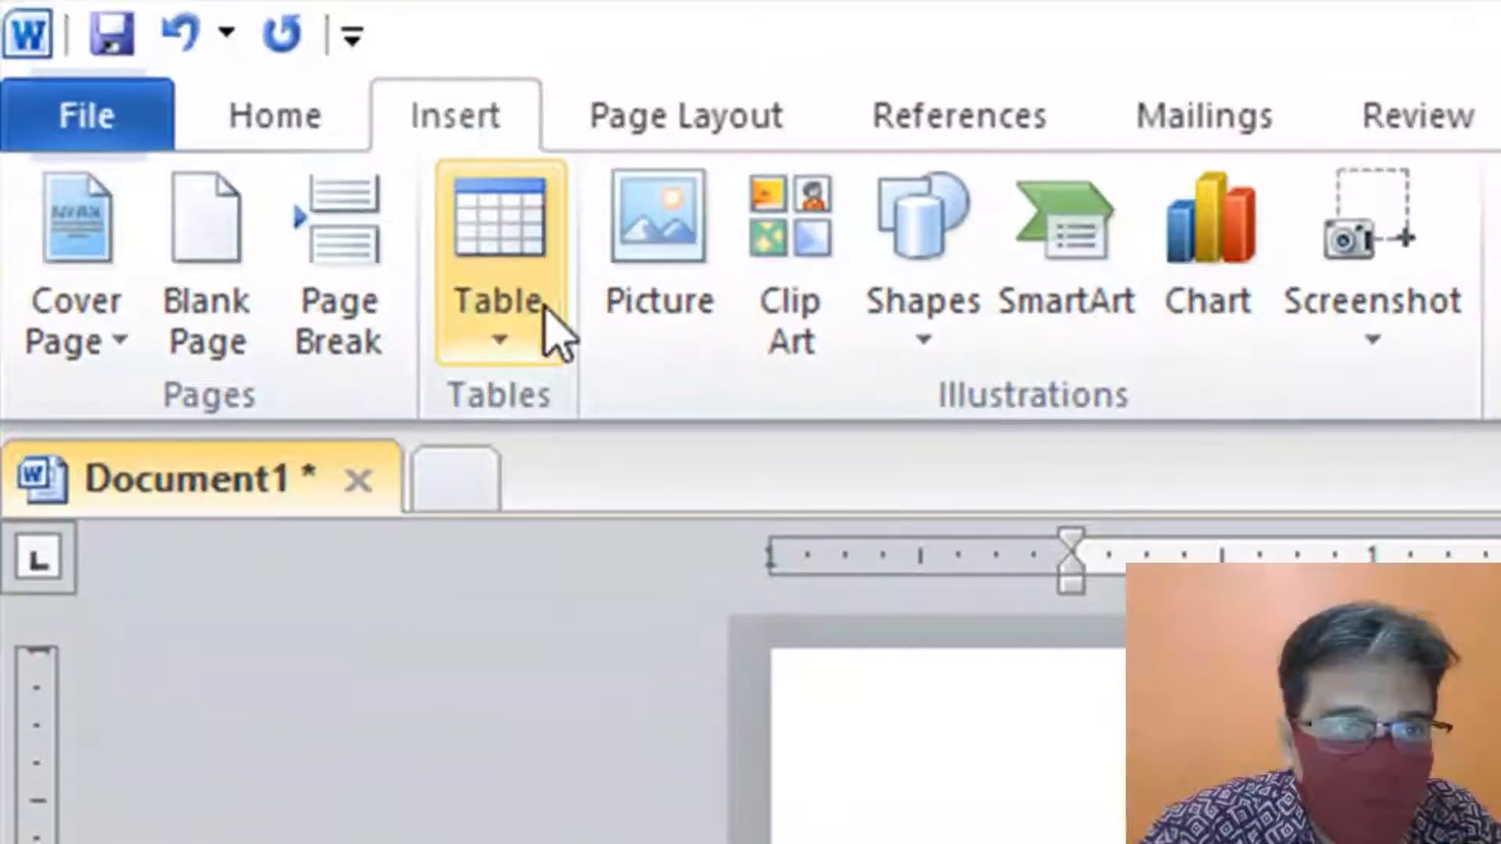
click(205, 141)
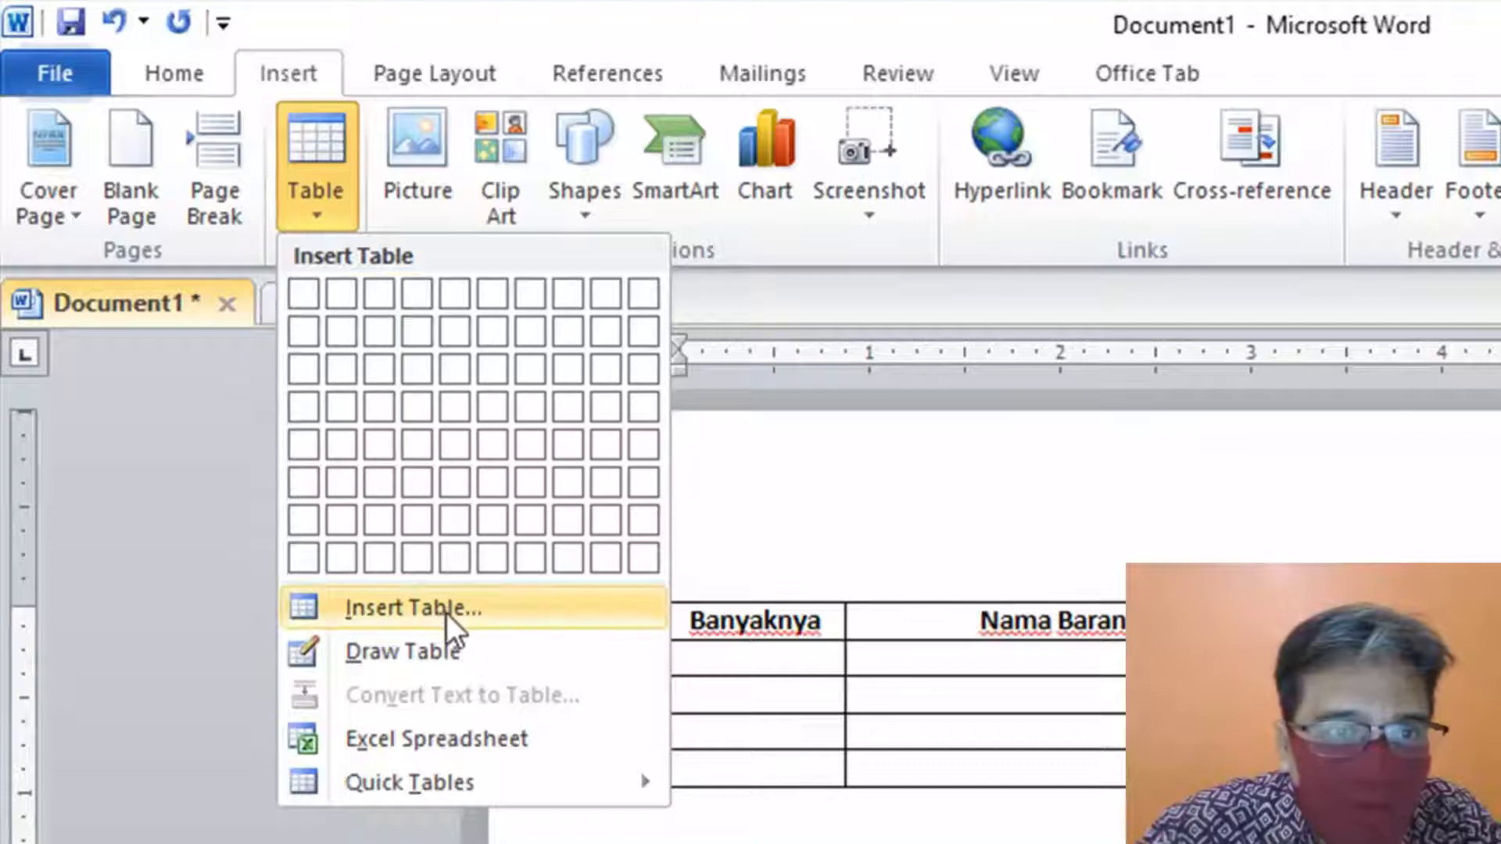
click(513, 613)
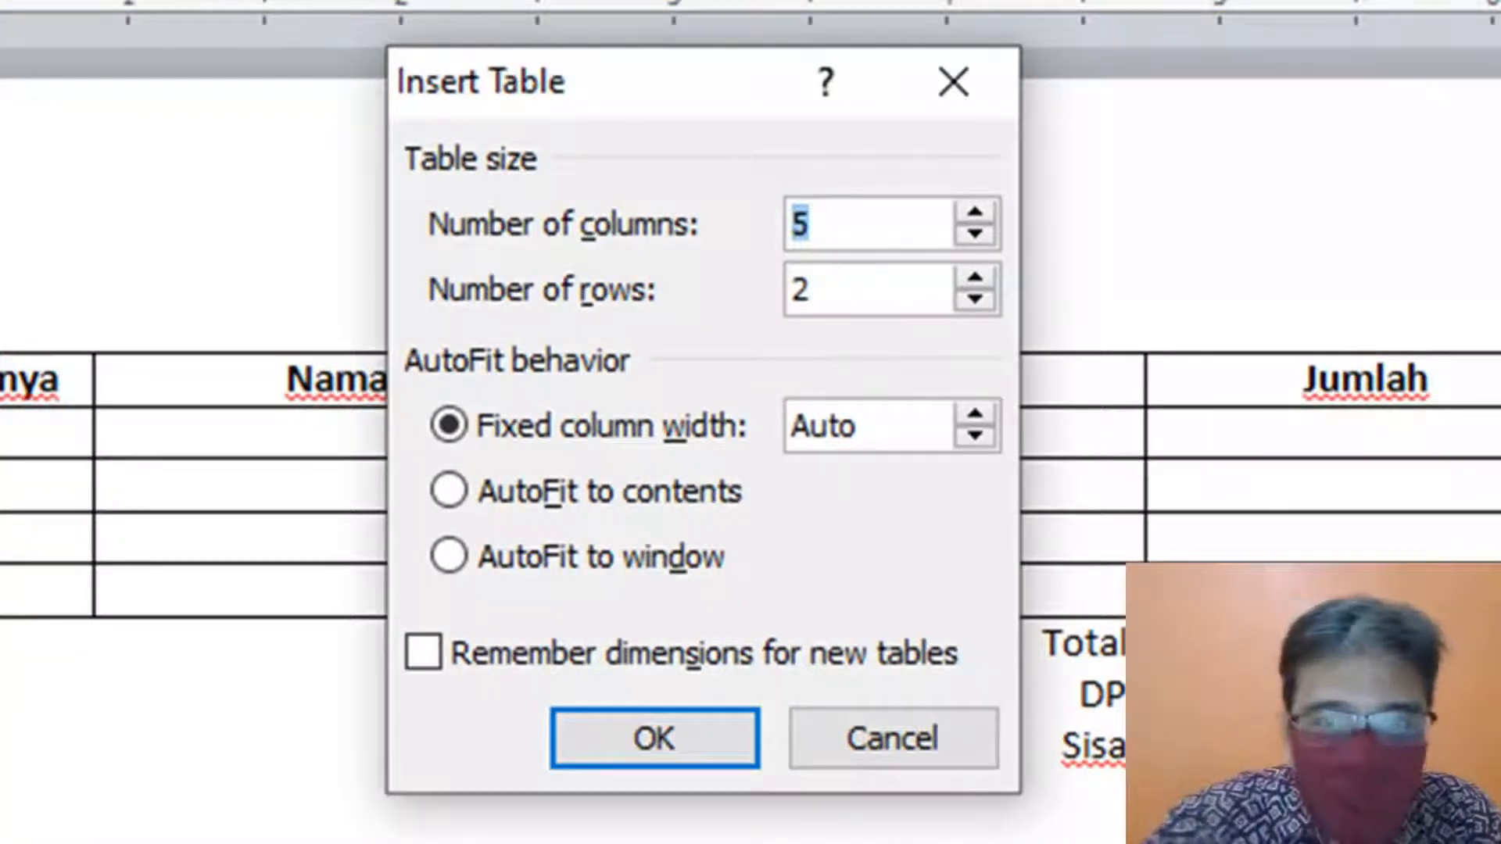
text(4)
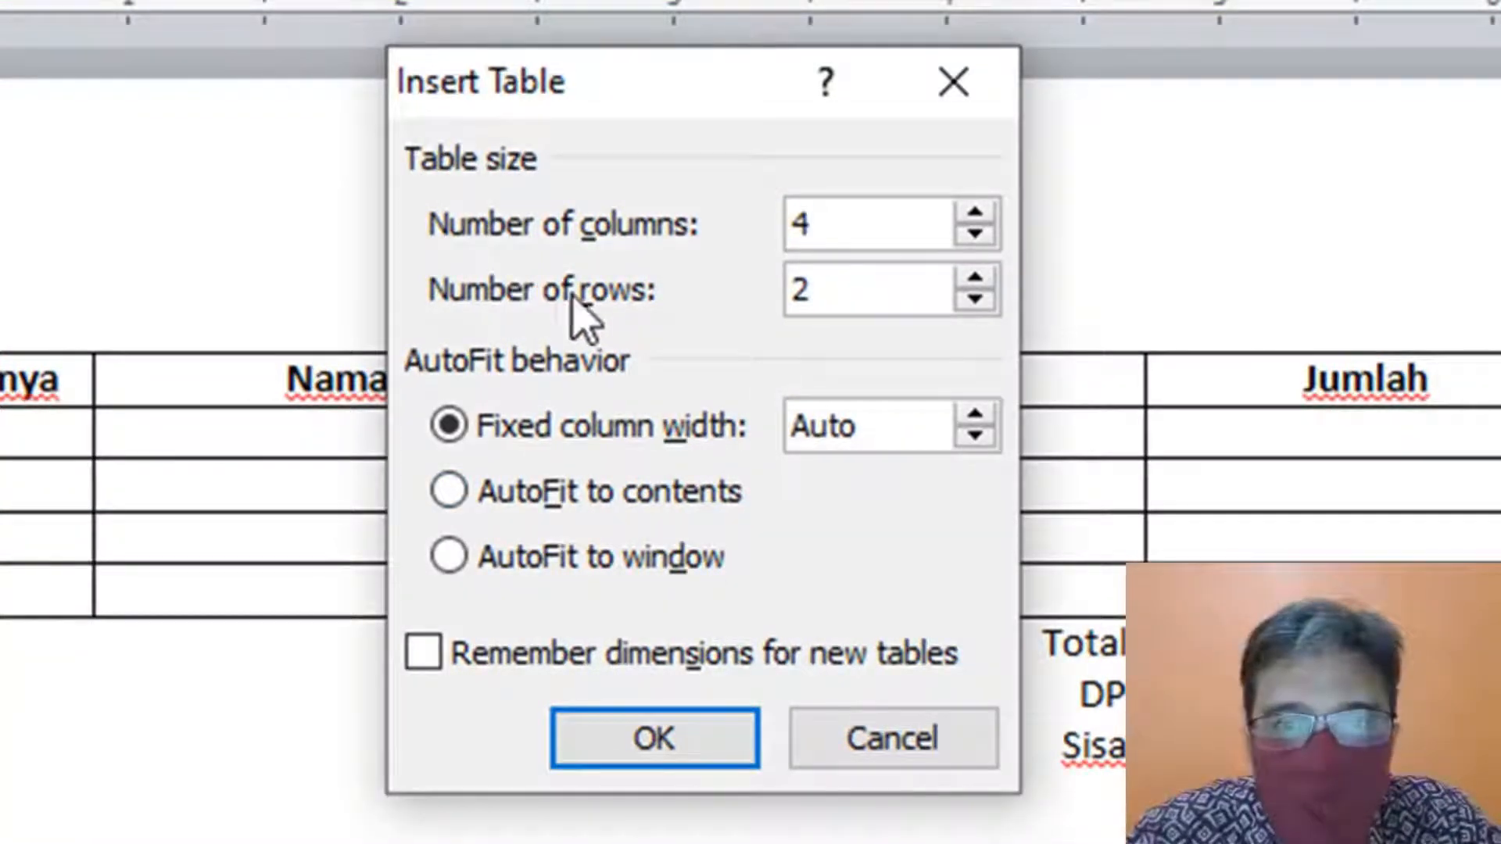
click(897, 295)
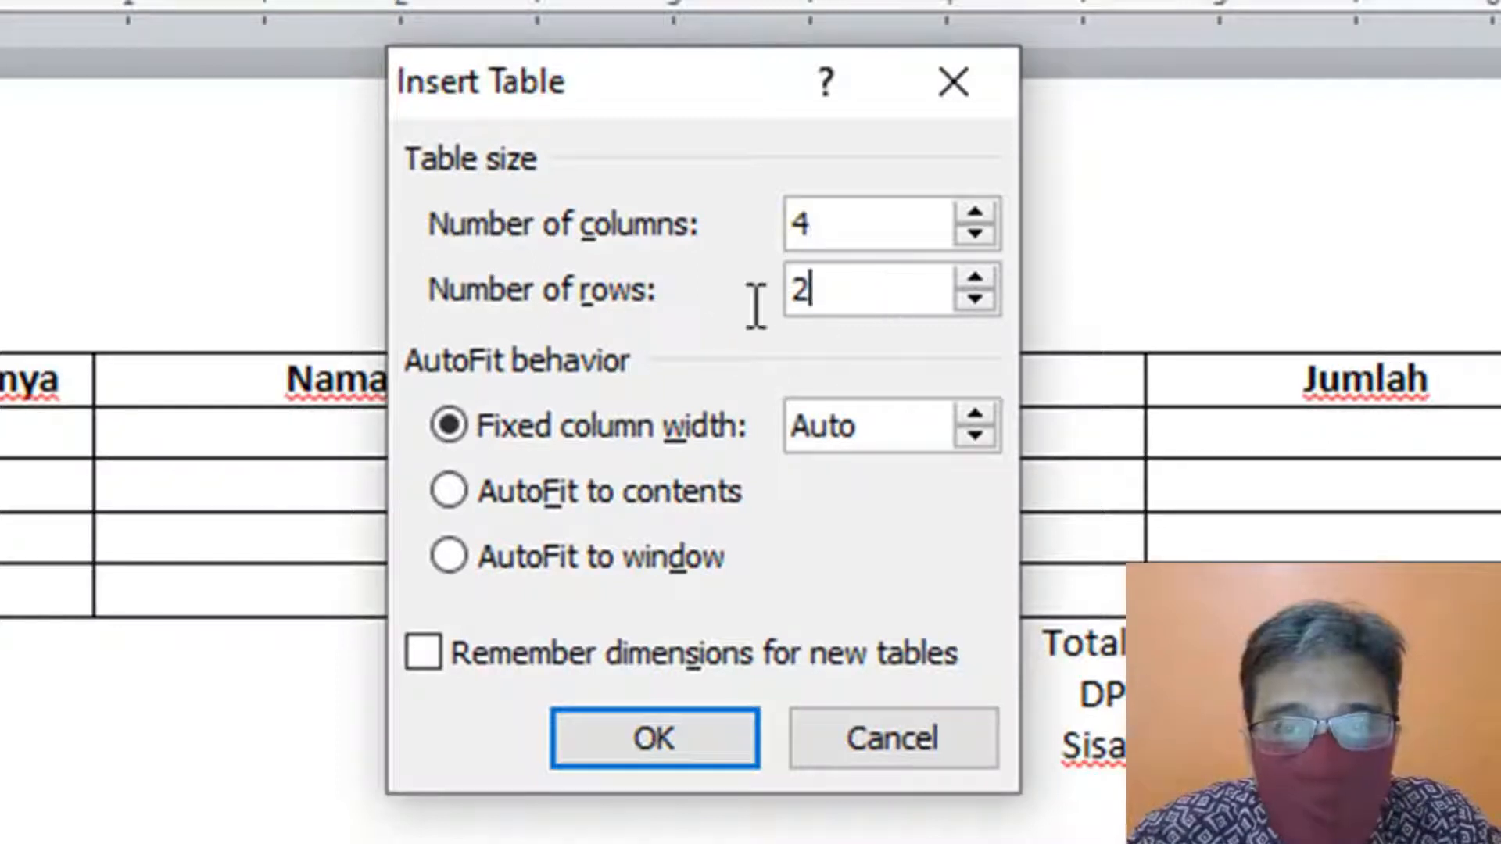
drag(756, 306, 552, 316)
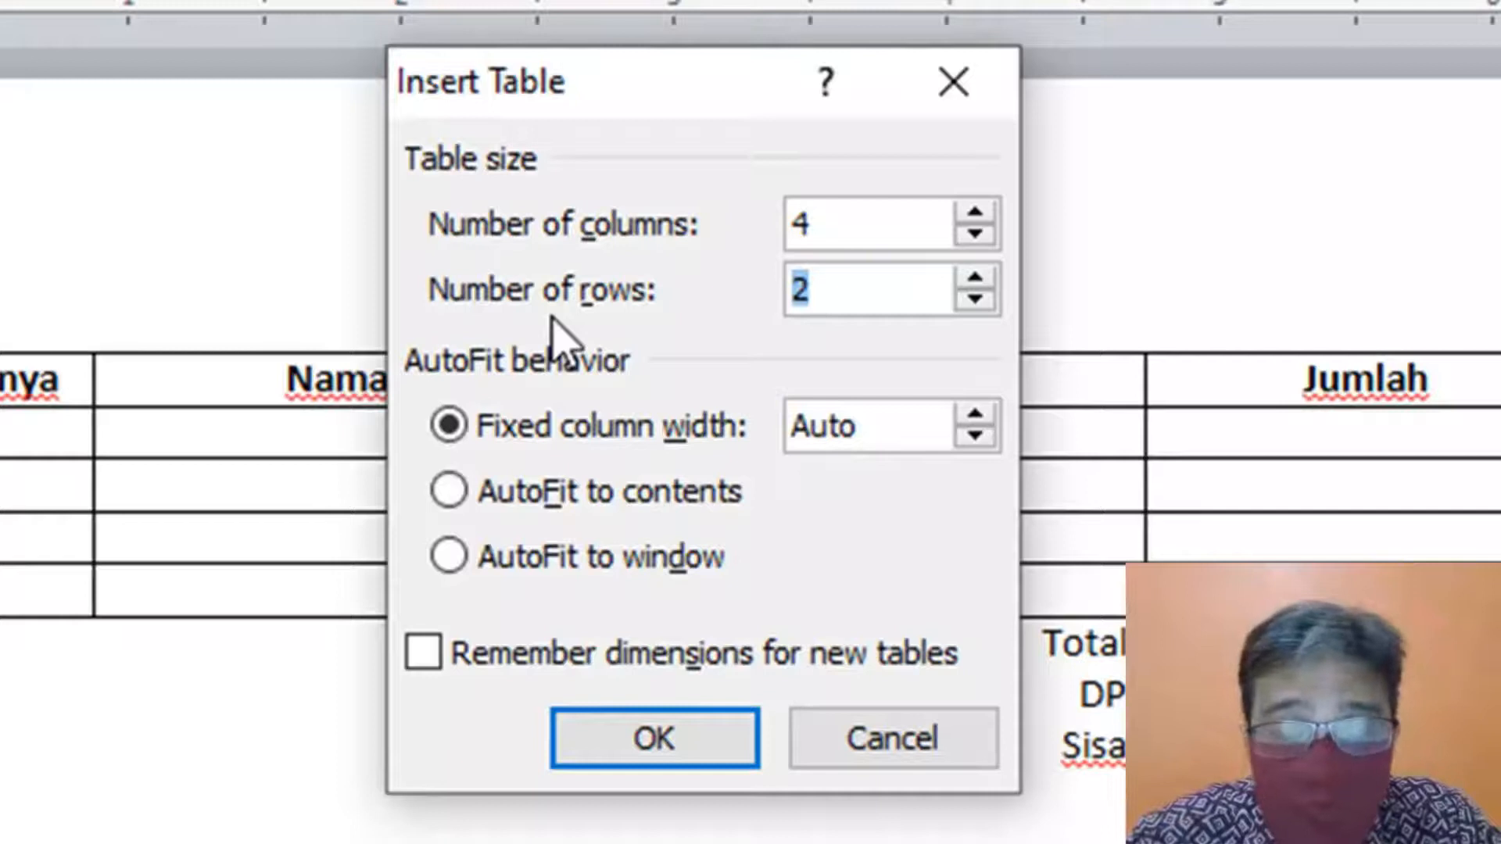
text(10)
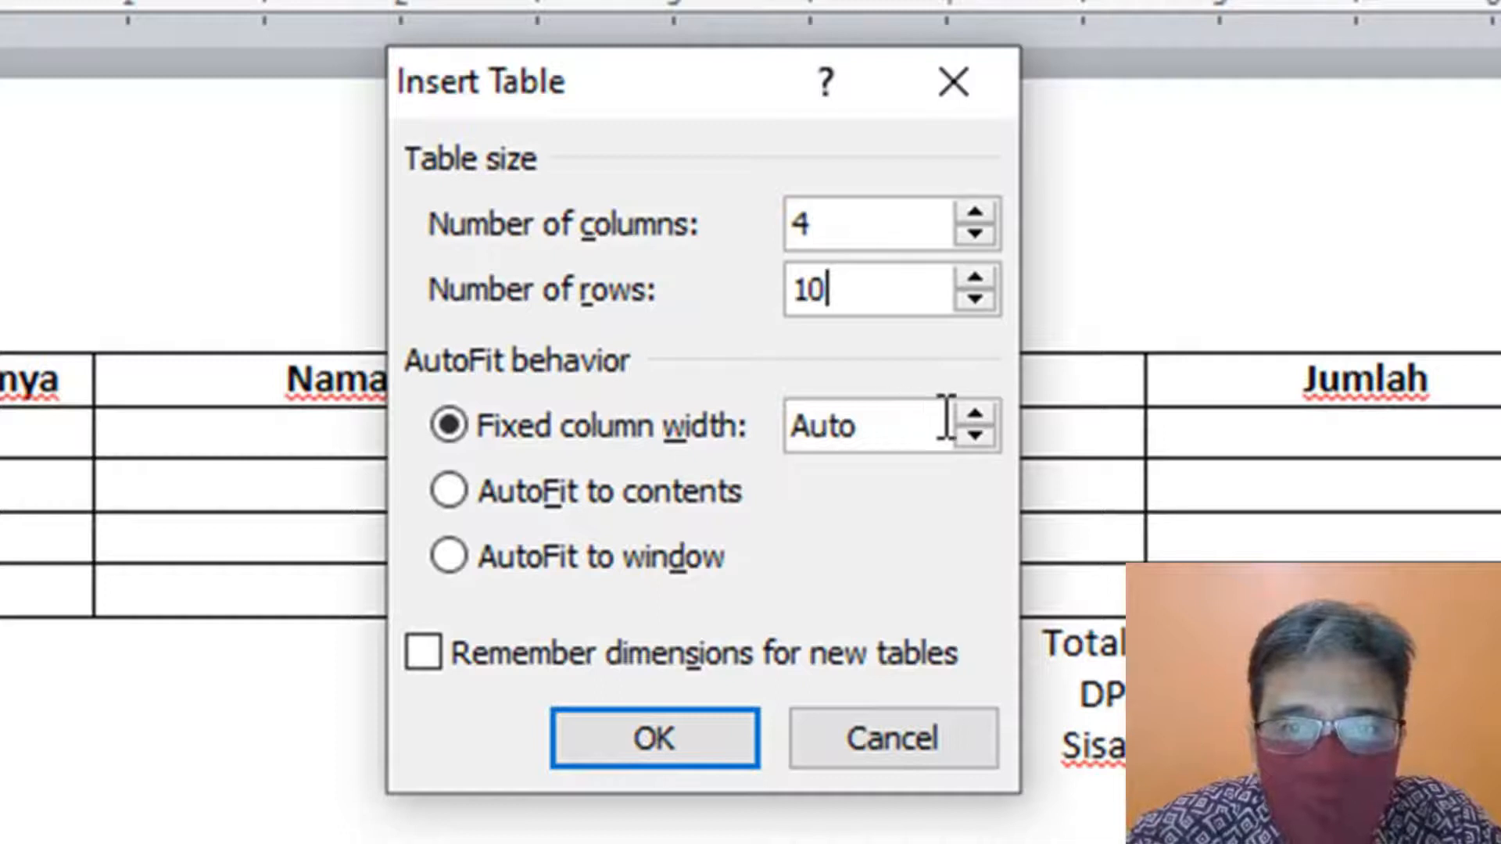
click(976, 415)
click(976, 415)
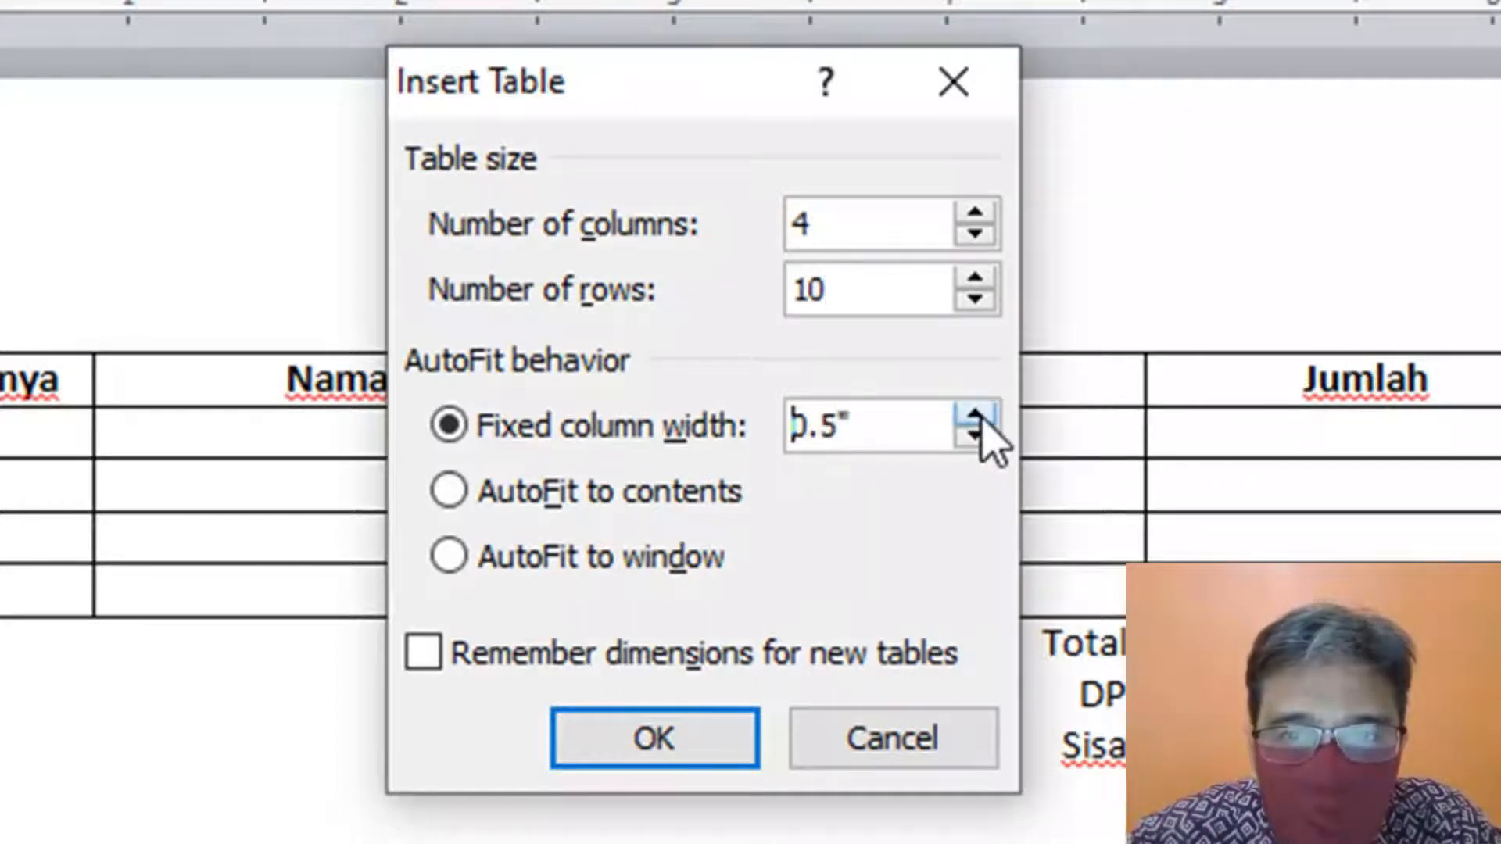
click(978, 417)
click(978, 416)
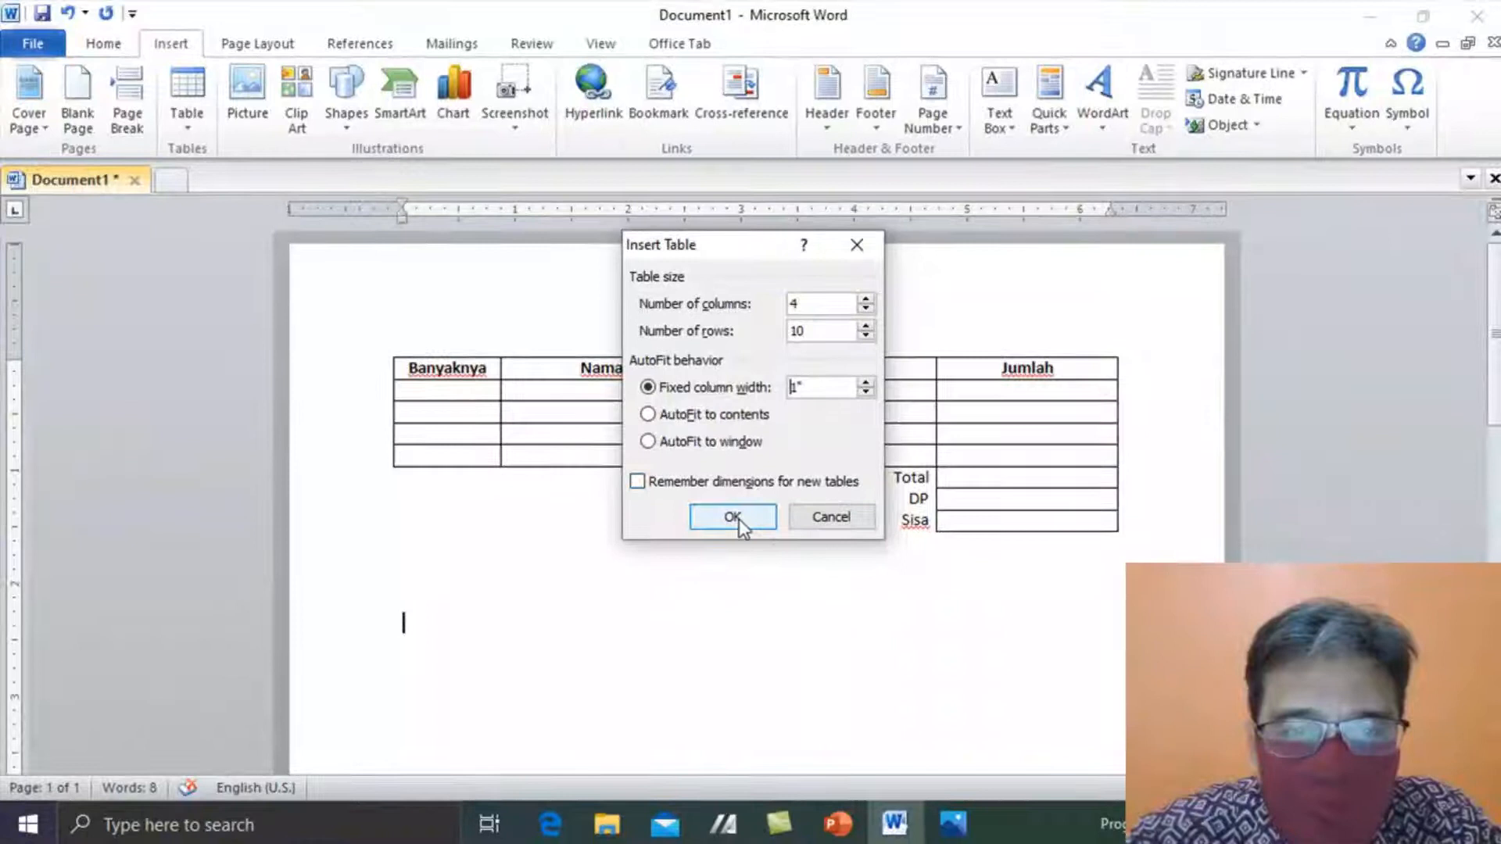
click(735, 519)
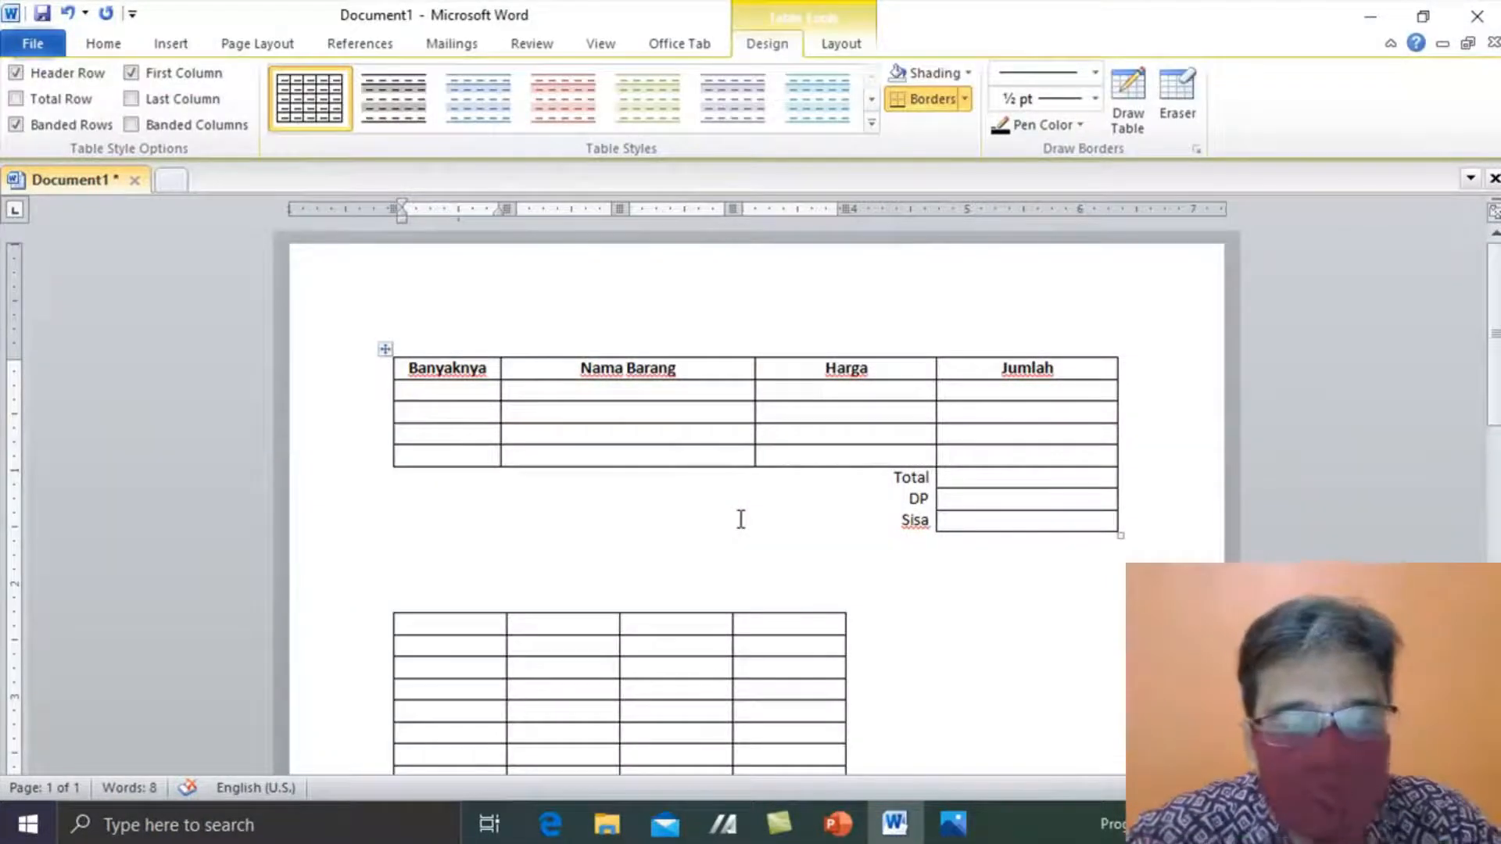
key(ctrl+z)
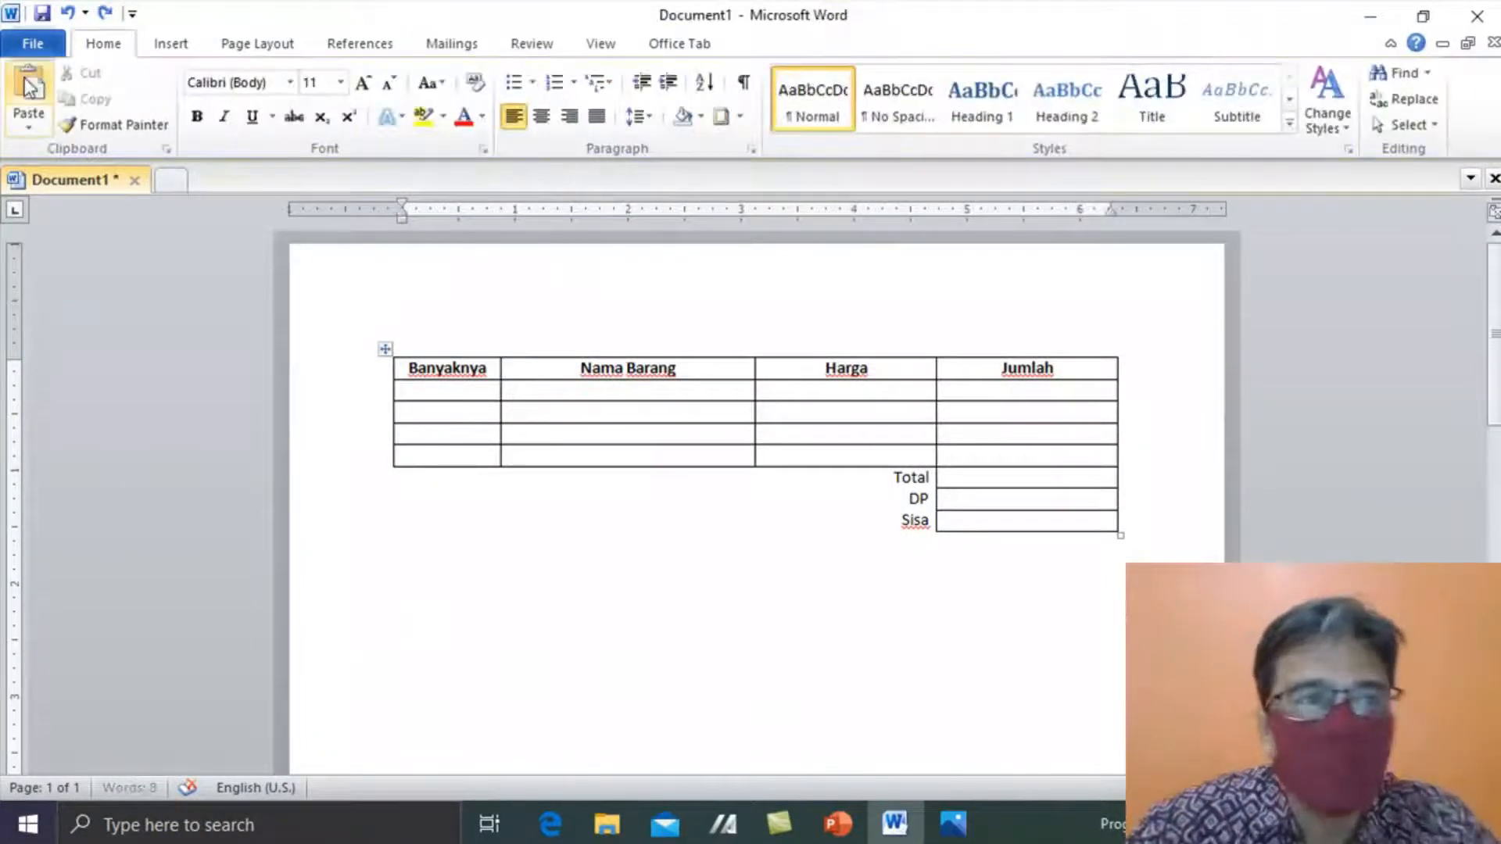
- Insert a 4-column, 10-row table with AutoFit to contents below the receipt table
click(181, 45)
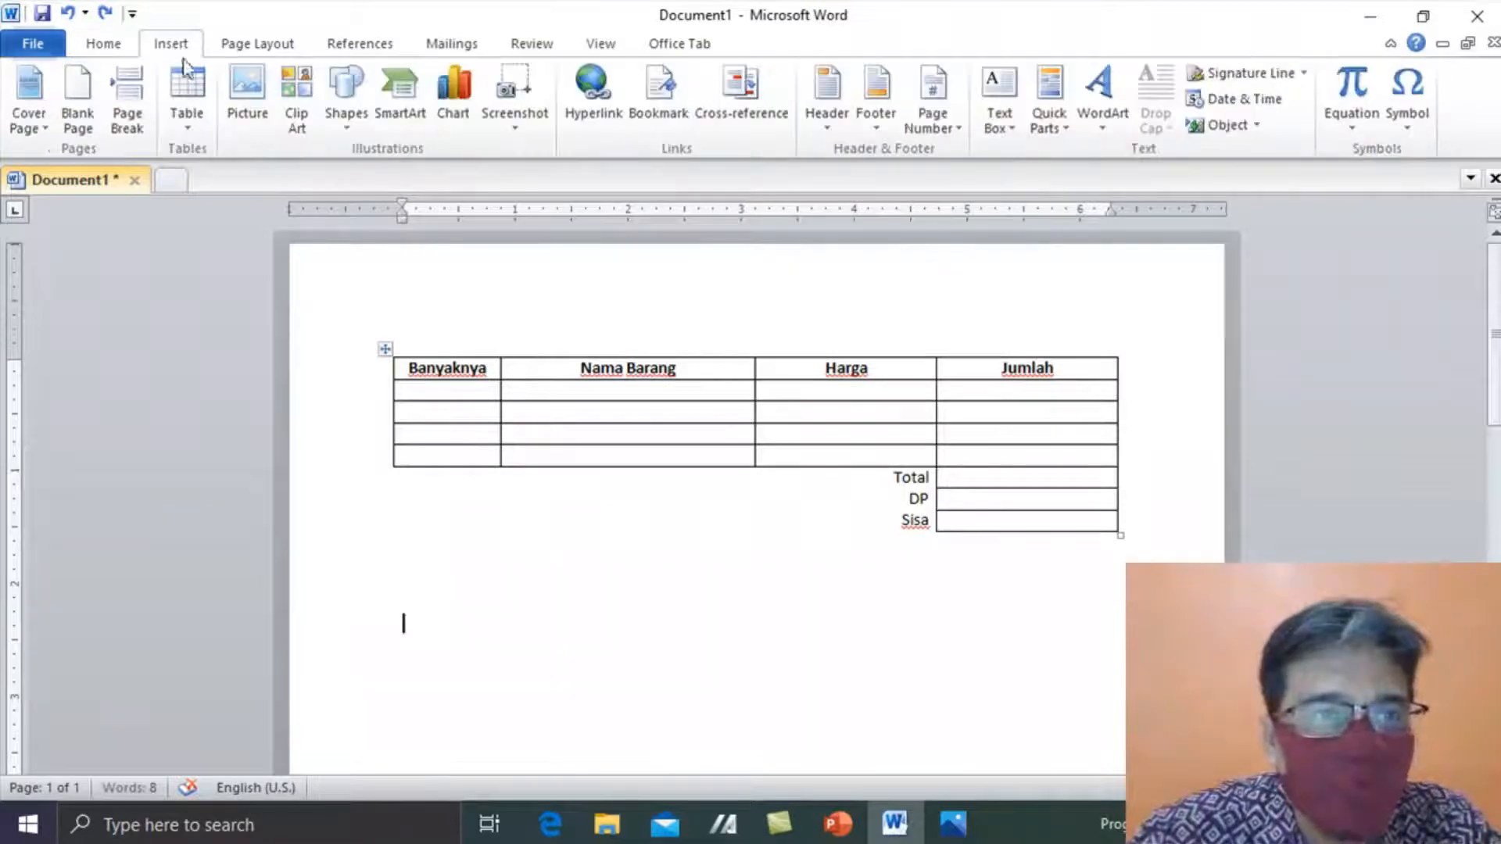
click(190, 131)
click(289, 362)
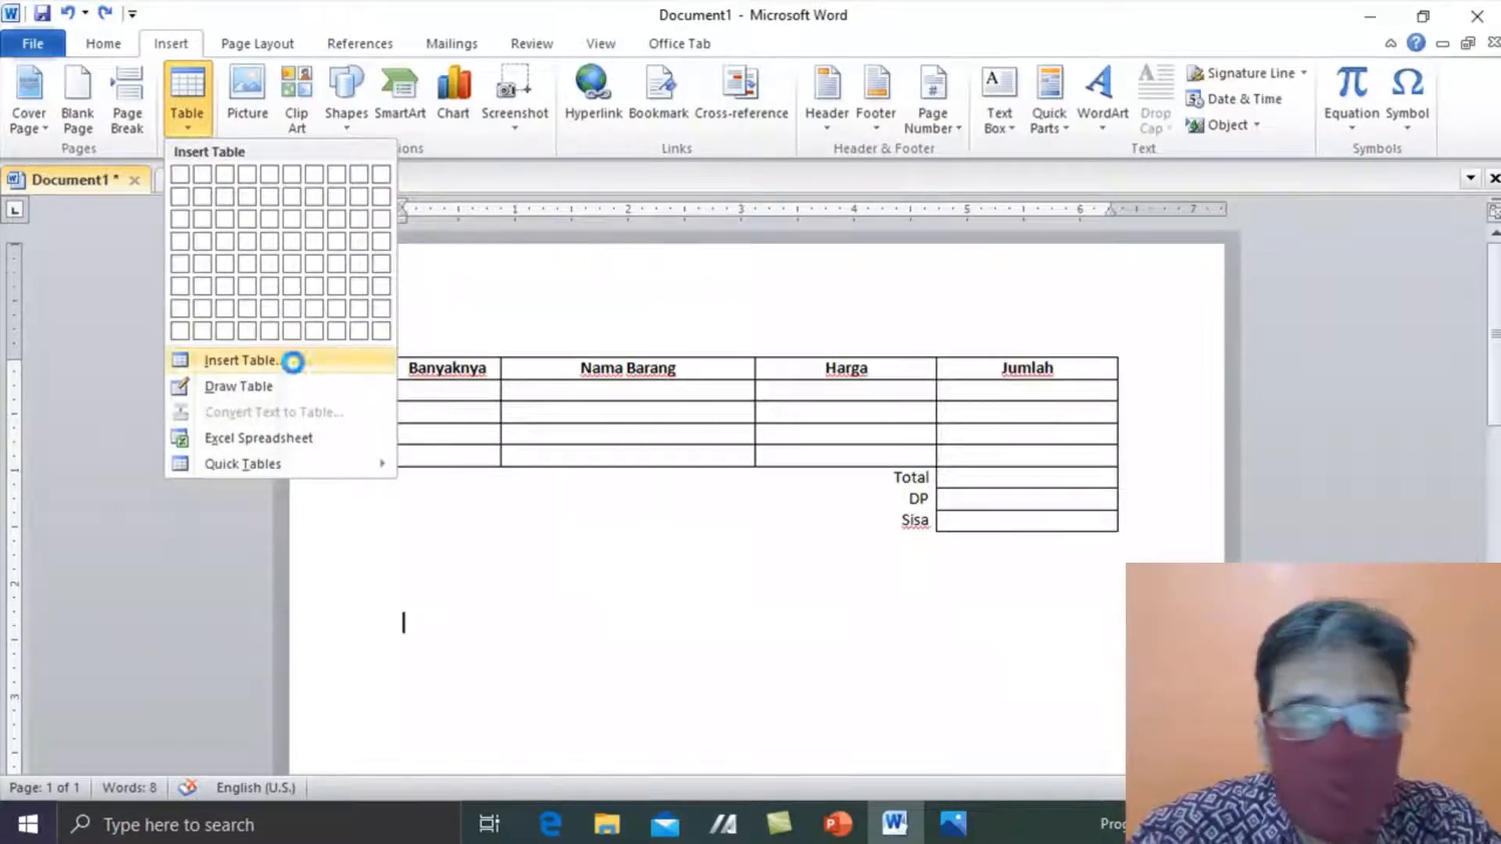
text(4)
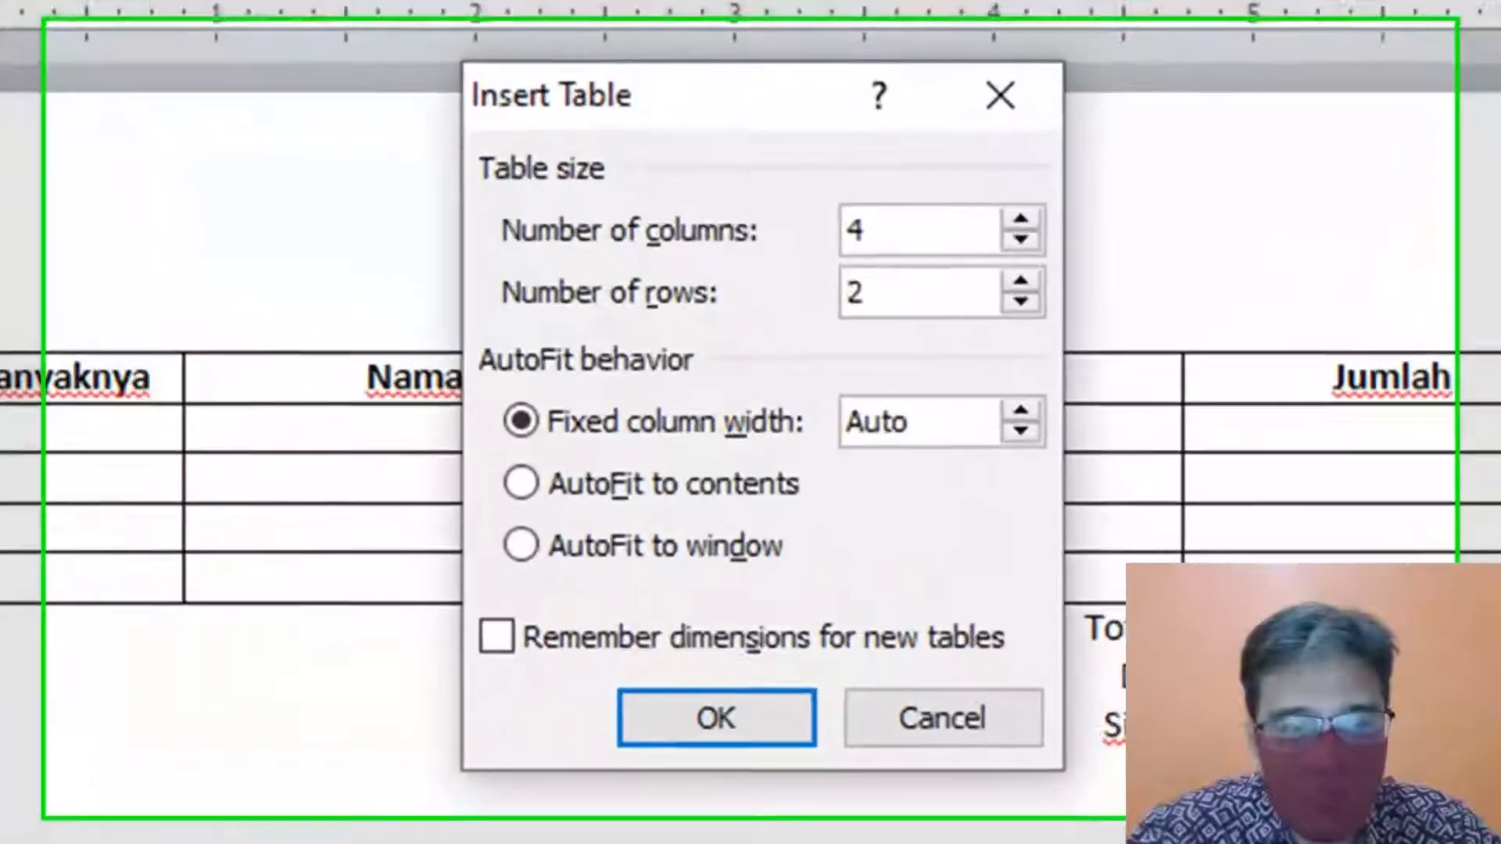
key(Tab)
text(10)
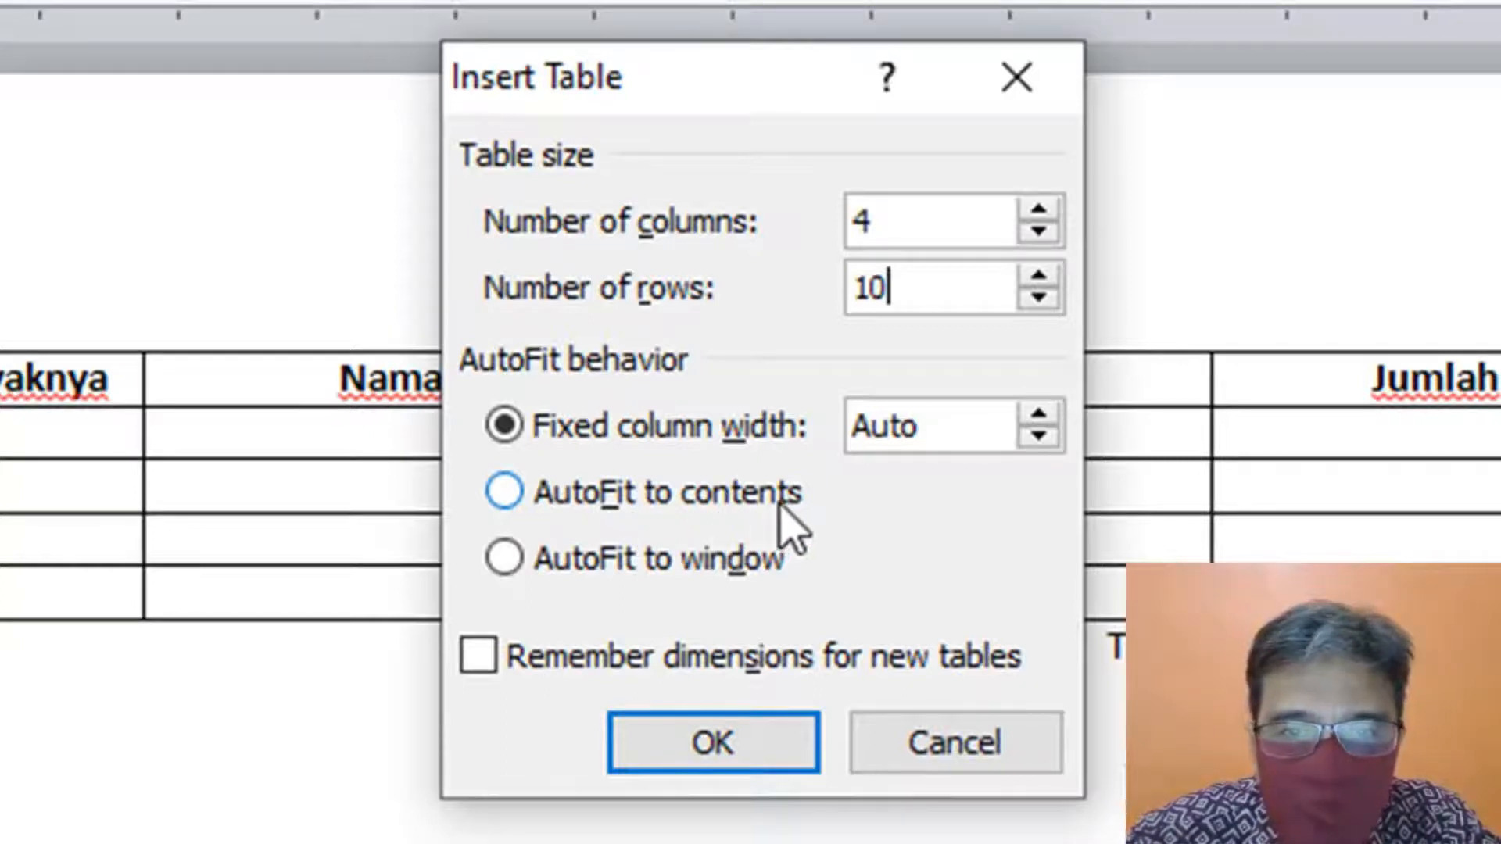
click(583, 508)
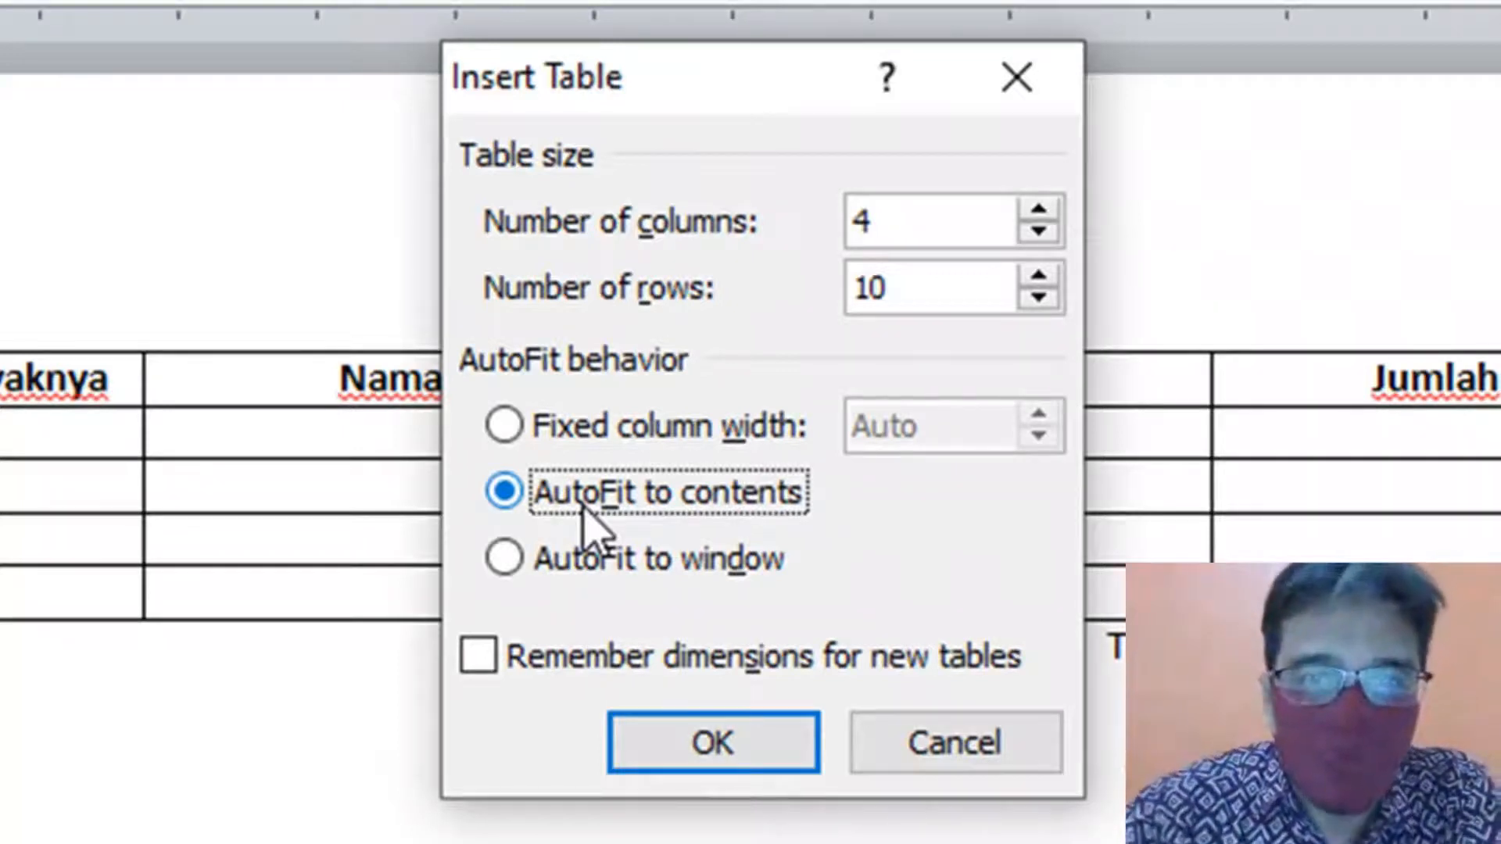
click(509, 432)
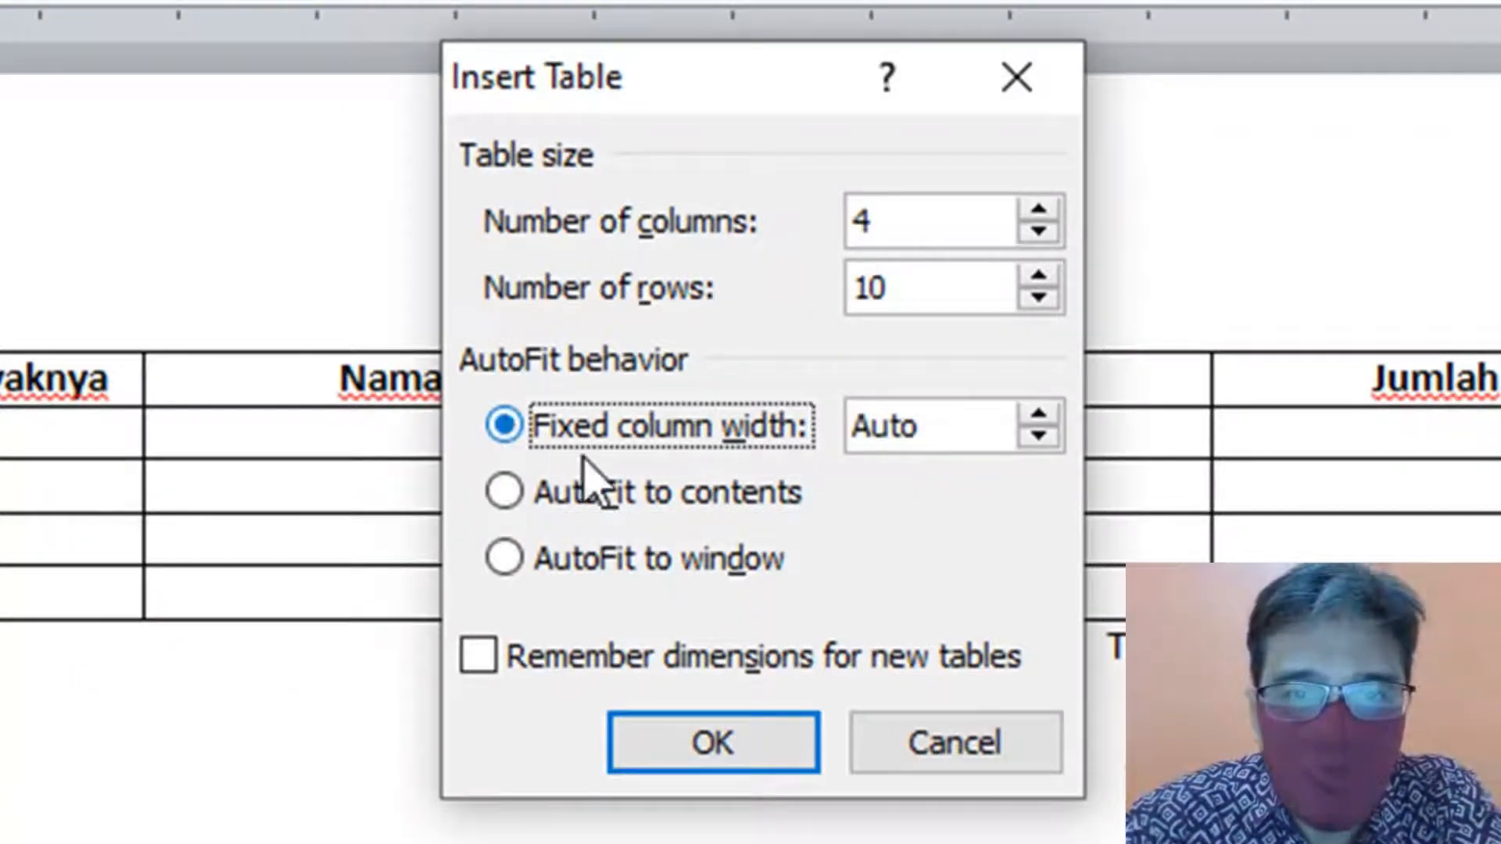
click(504, 492)
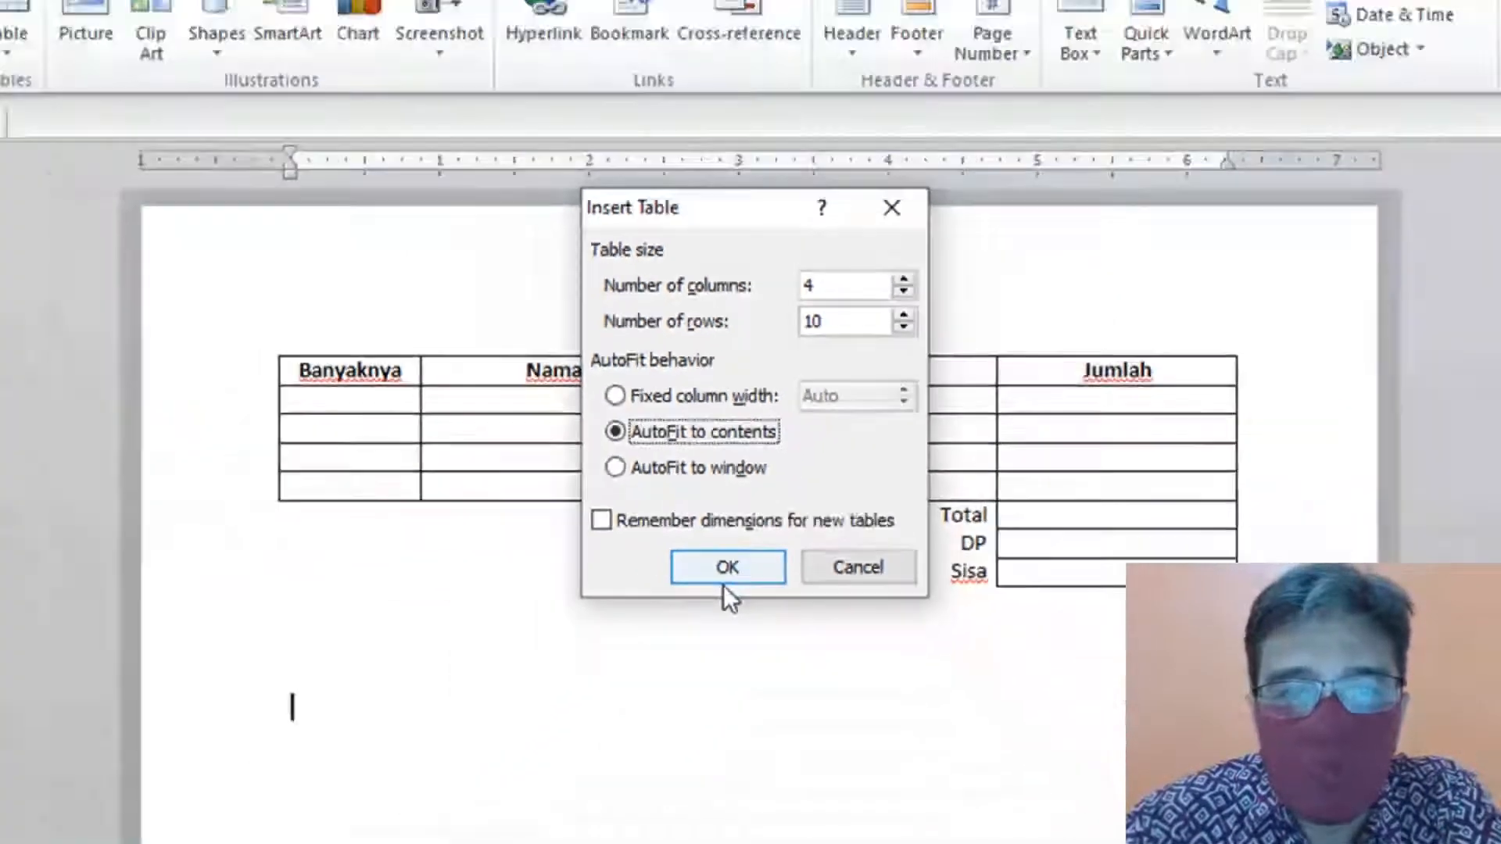
click(724, 744)
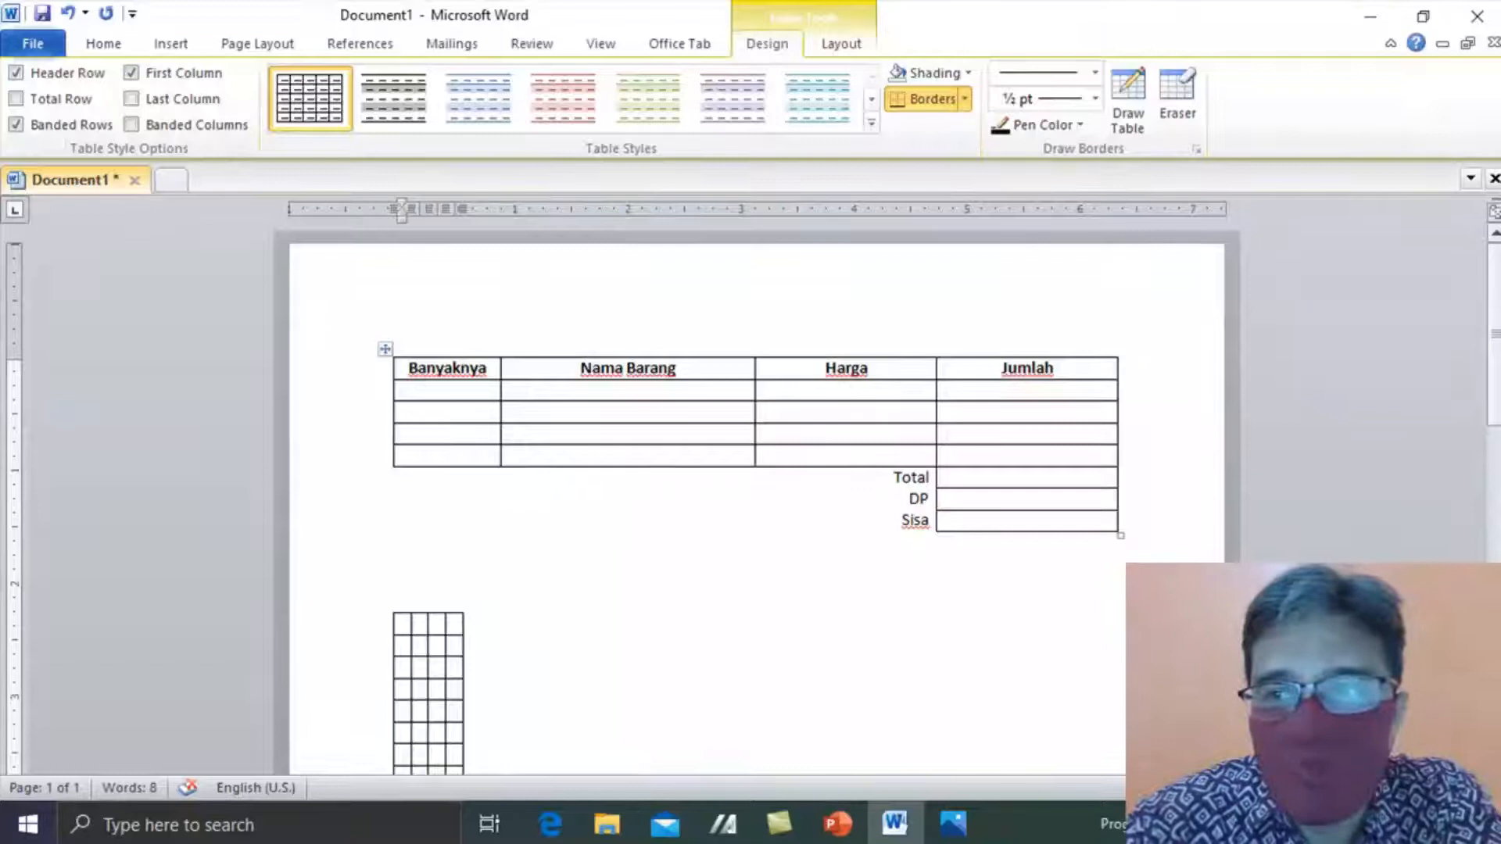
scroll(1494, 262, down, 3)
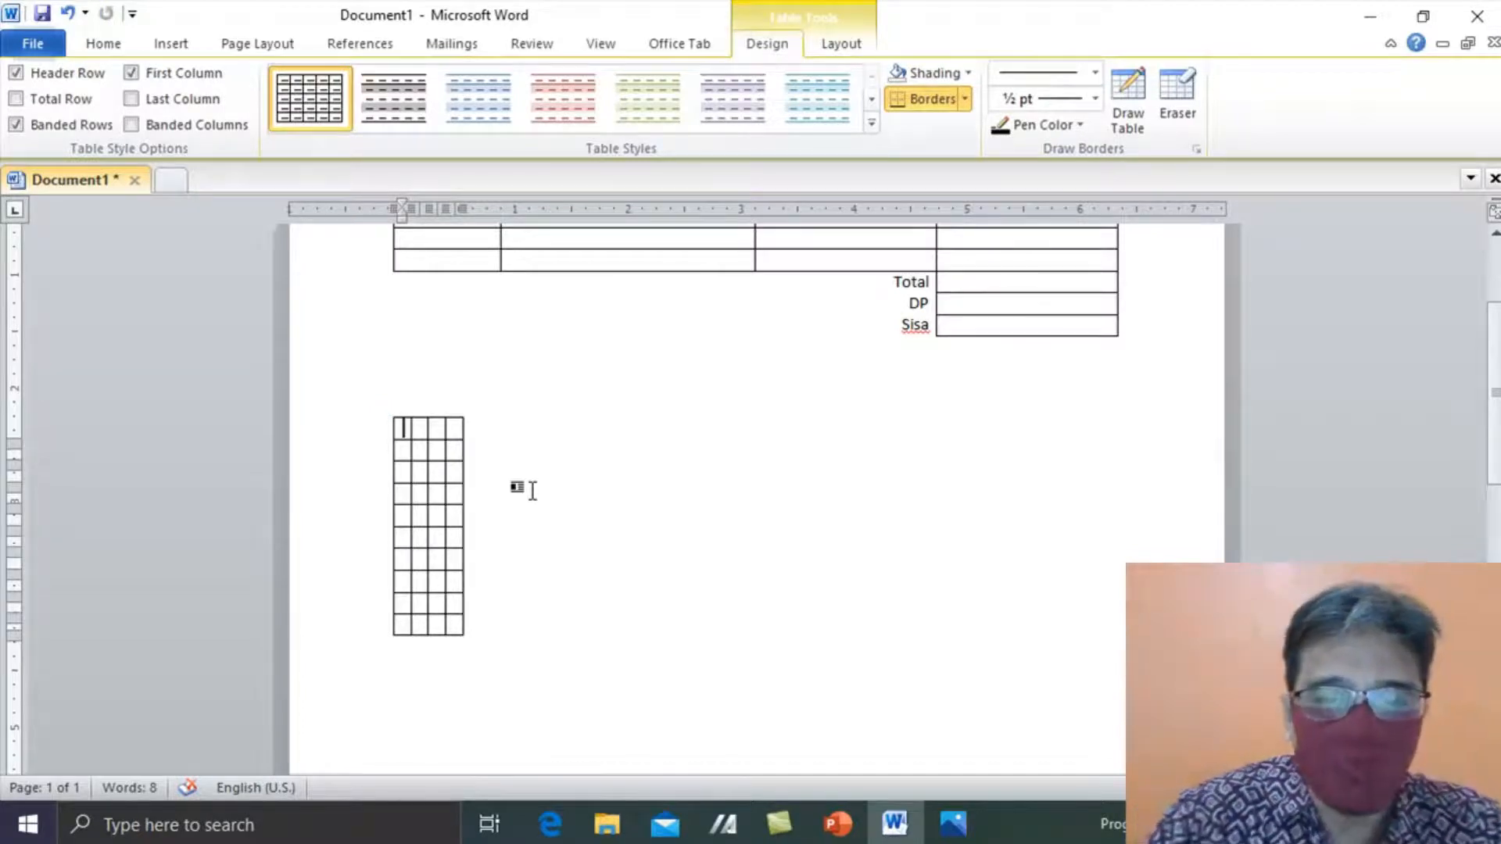
- Enter Banyaknya, Nama Barang, Harga and Jumlah in the second table's first row, correcting typos
text(Banyaknya)
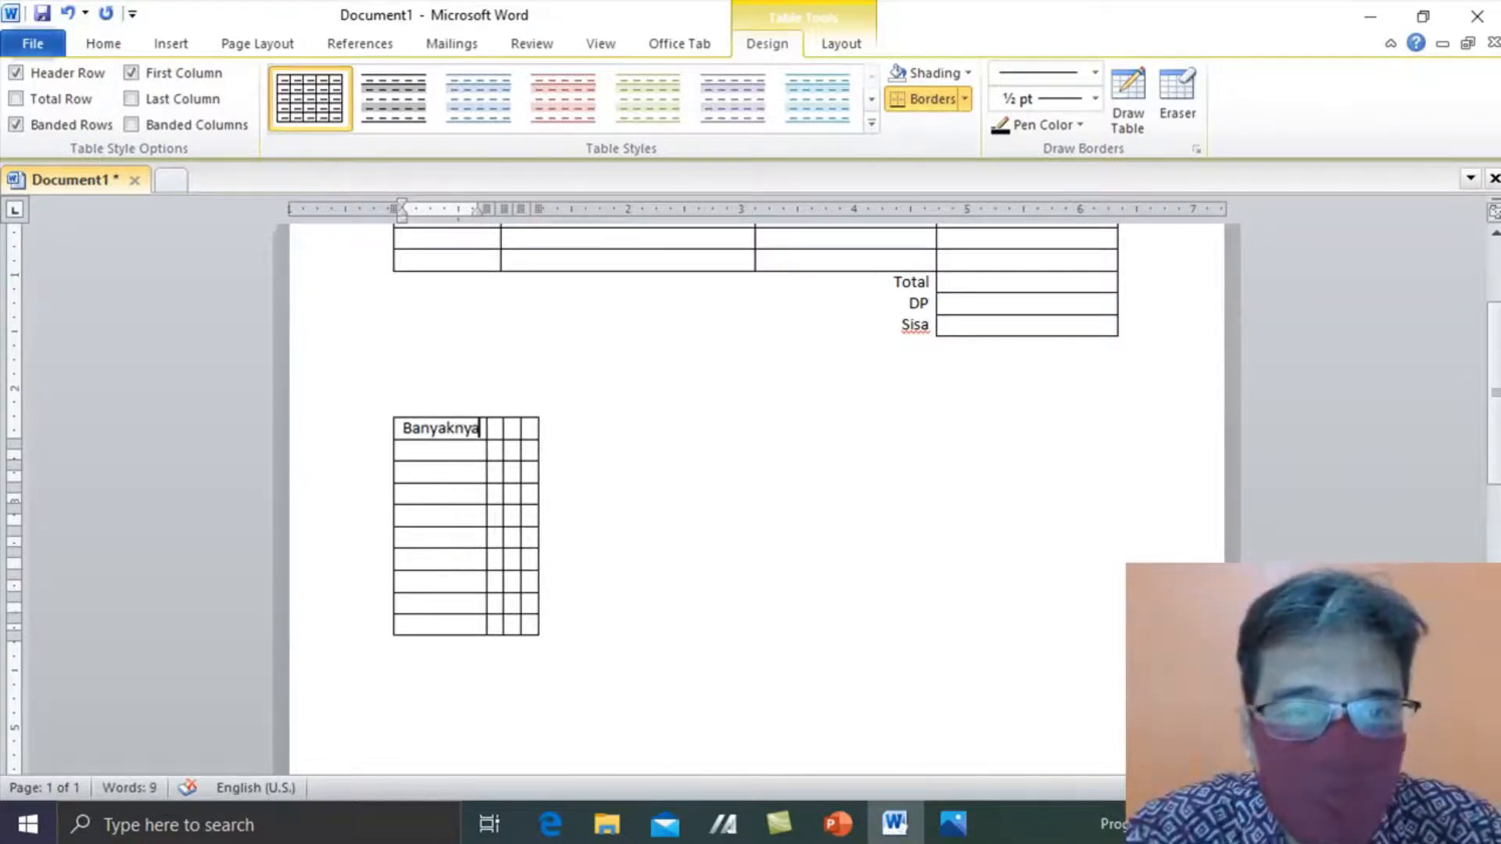
key(Tab)
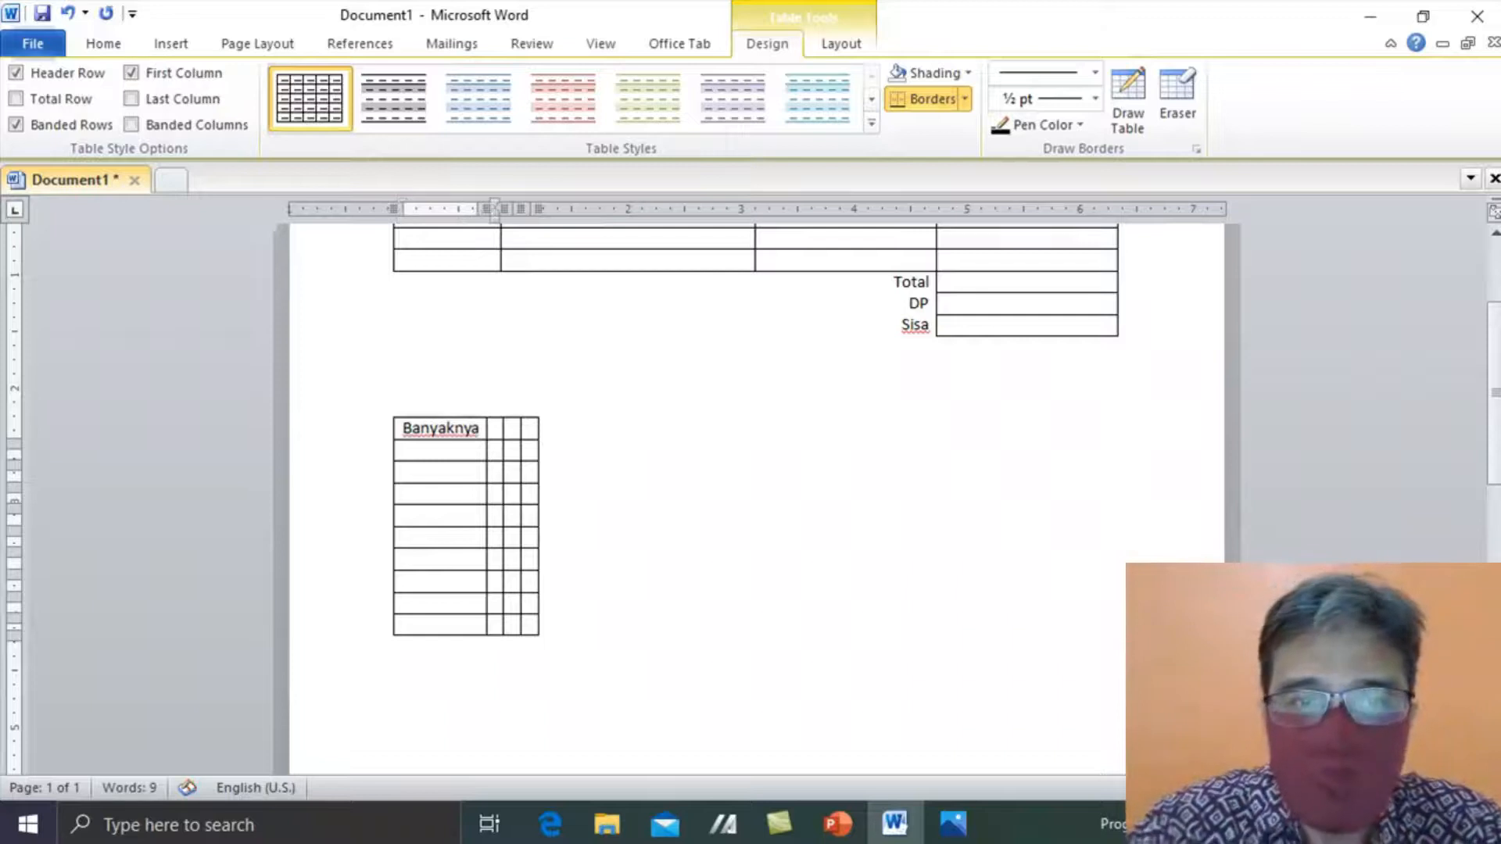
text(Nama baran)
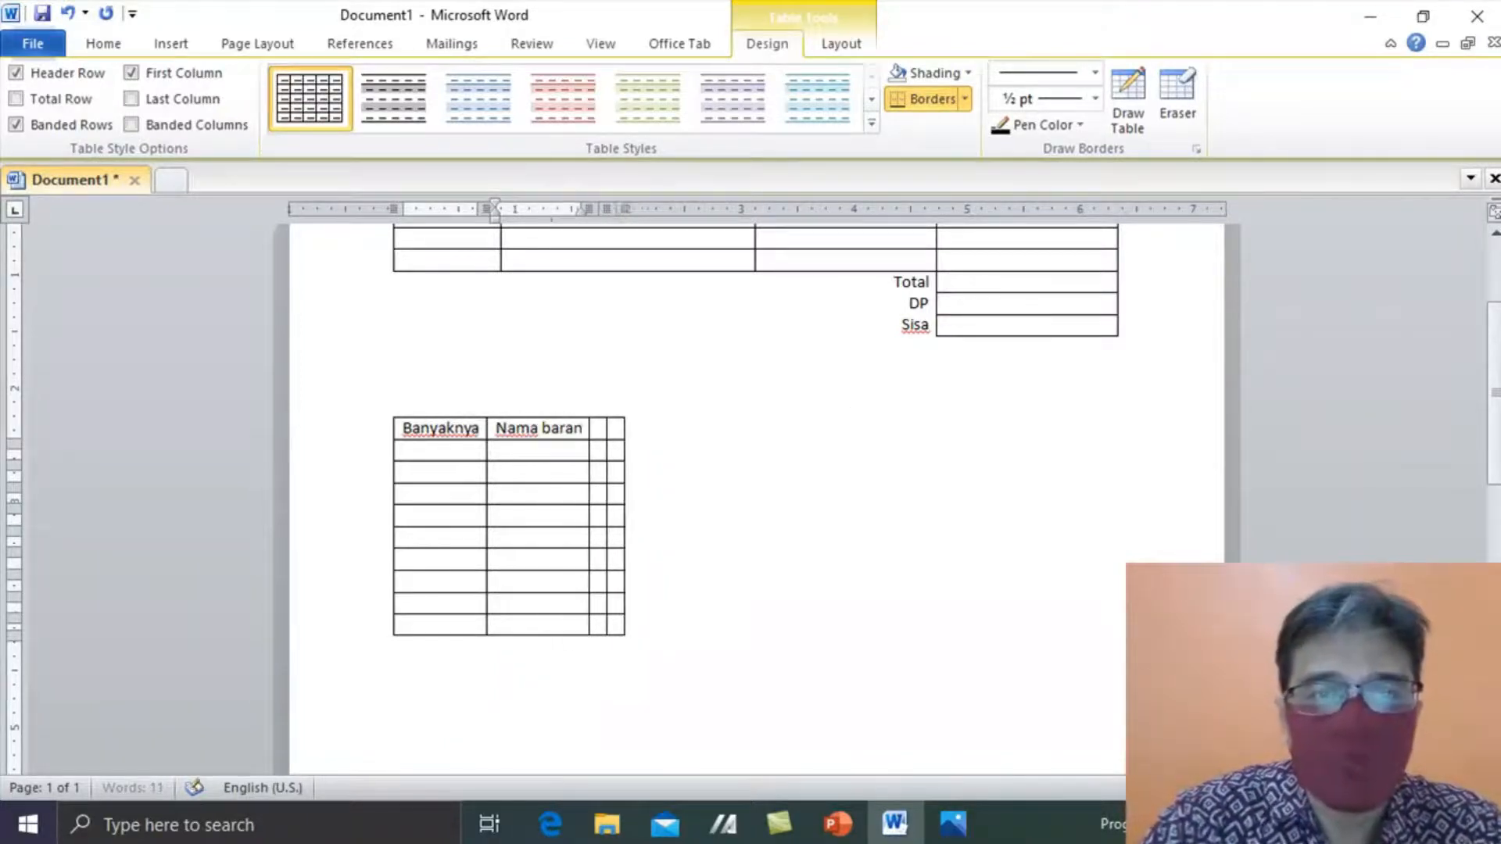
key(BackSpace)
key(BackSpace)
key(BackSpace)
key(BackSpace)
key(BackSpace)
text(Baran)
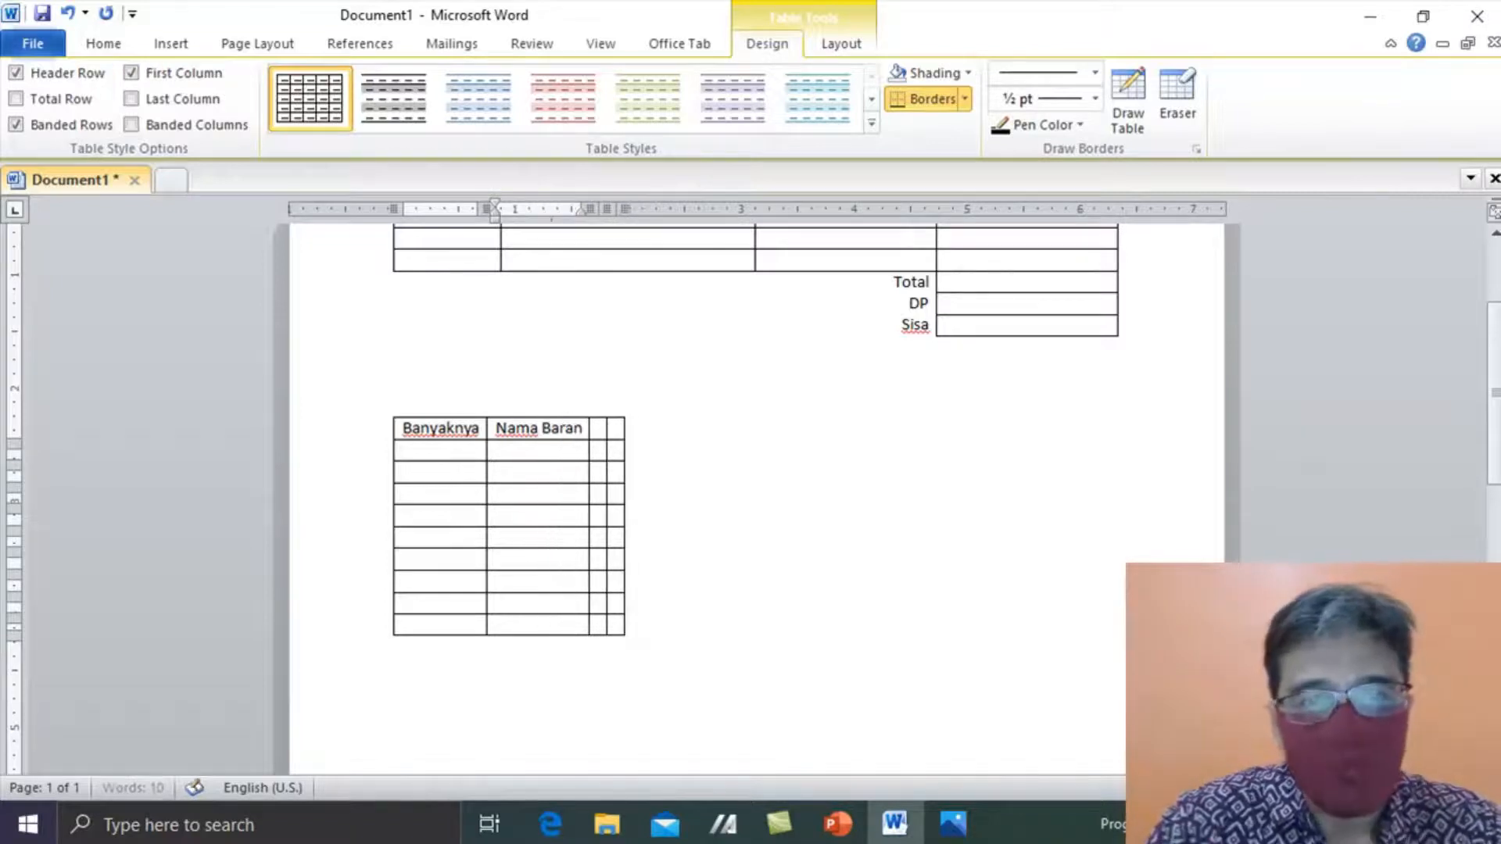
text(g)
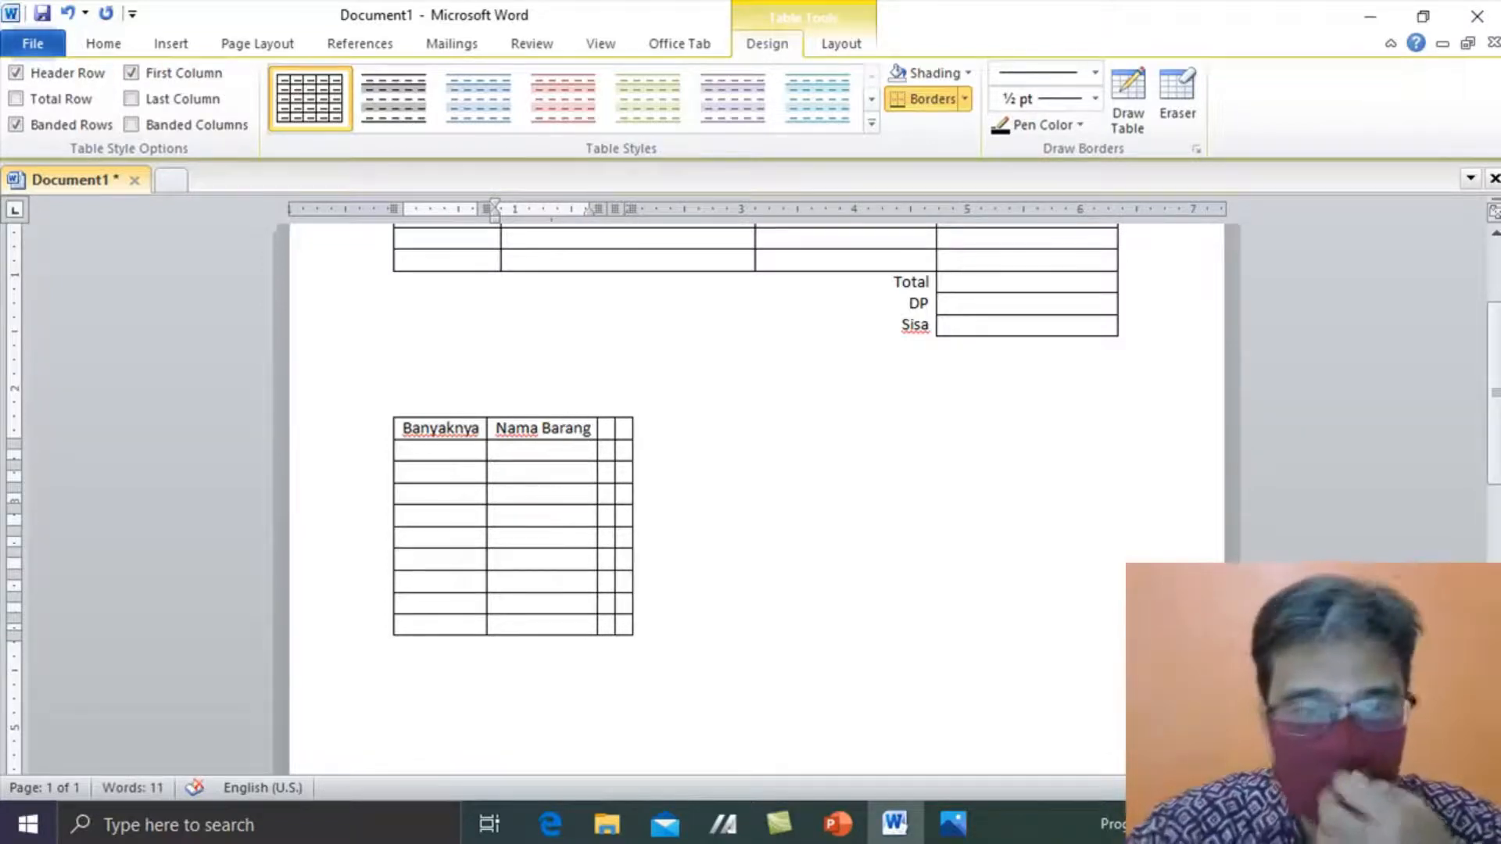
key(Tab)
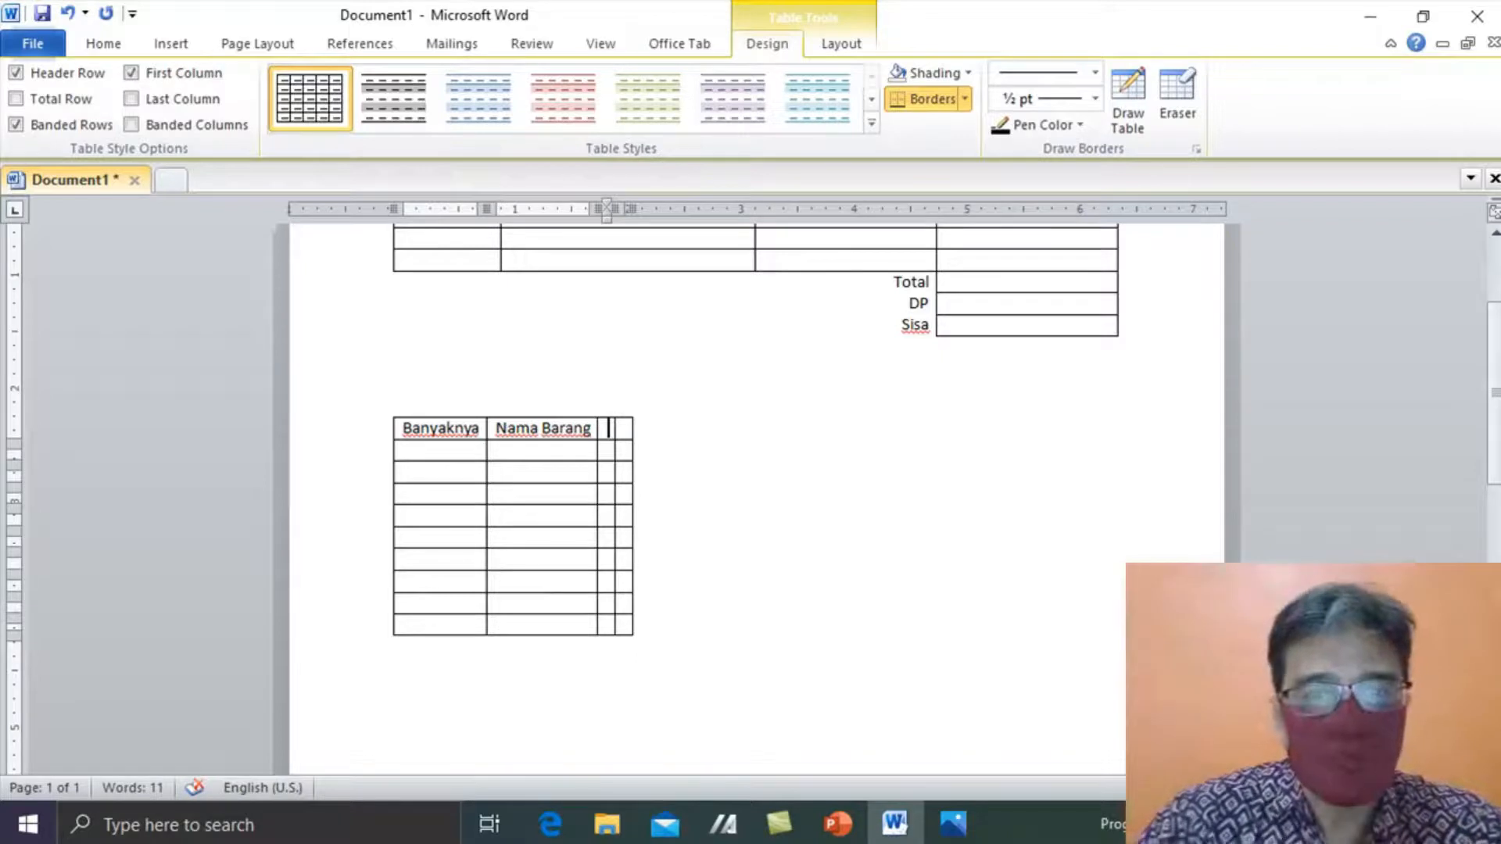
text(Harga)
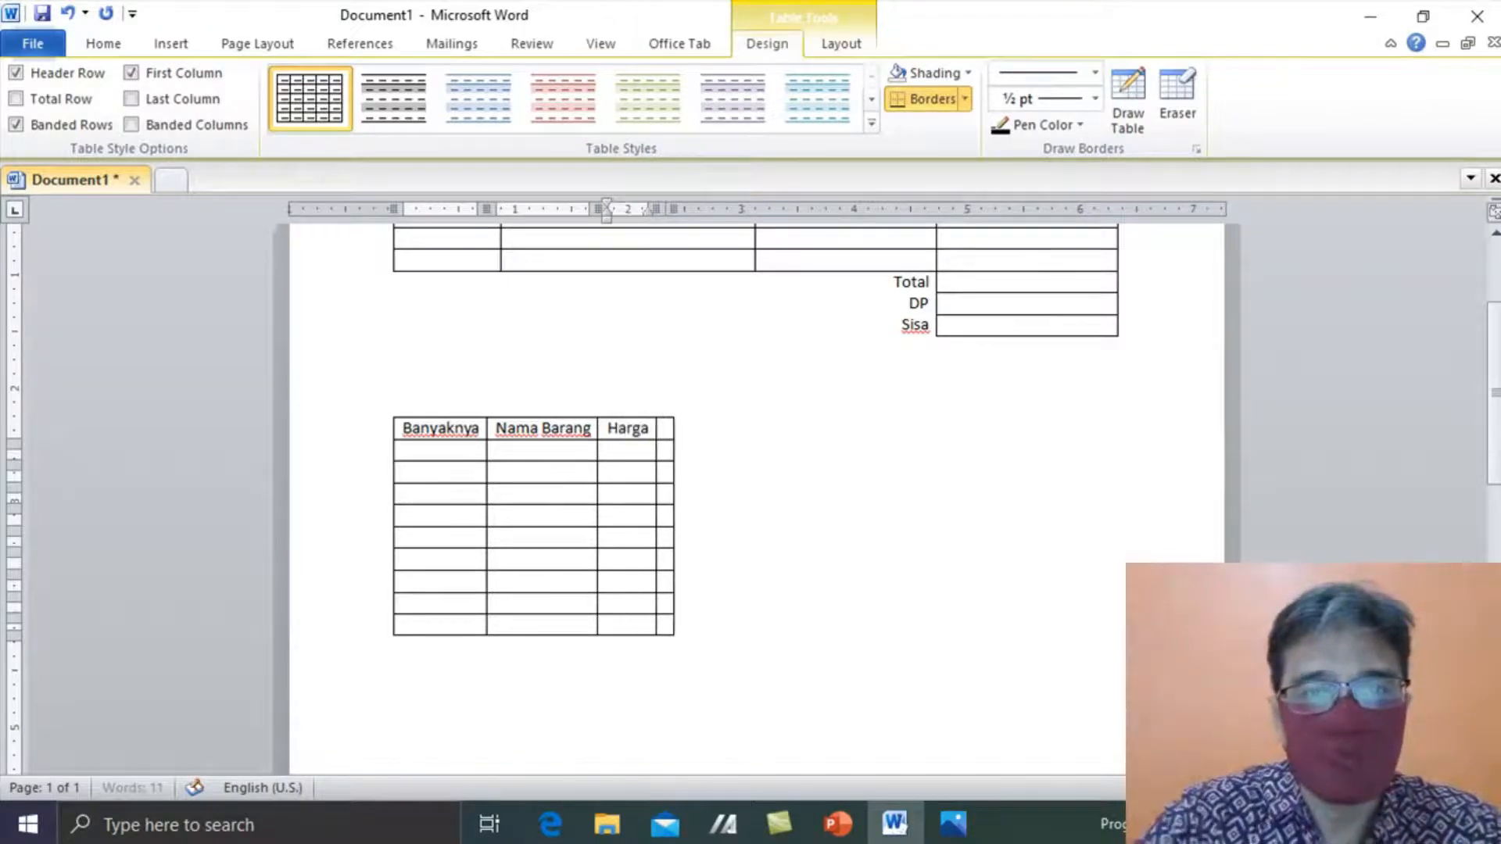
key(Tab)
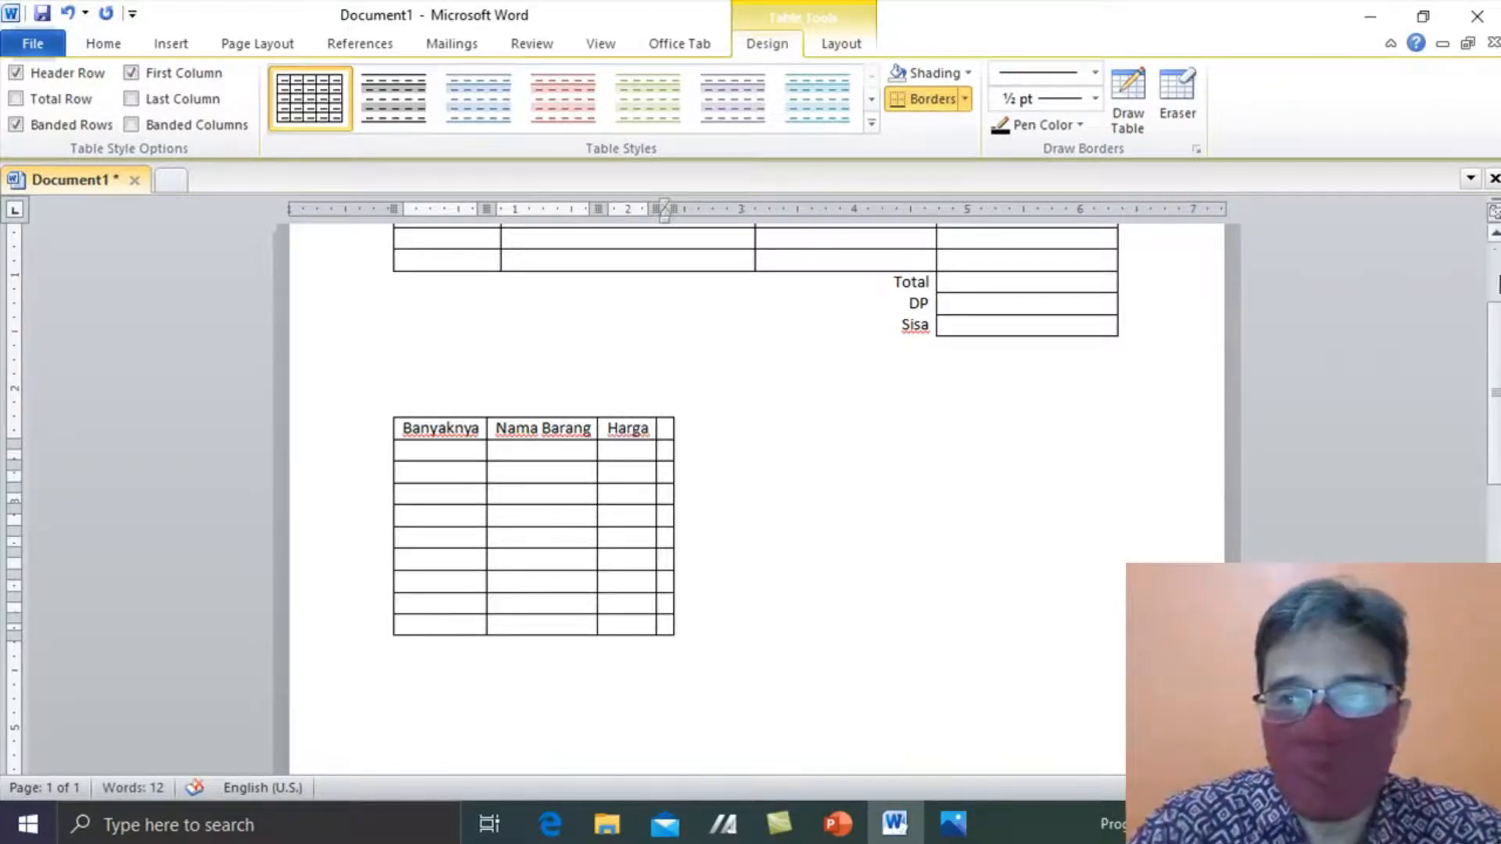
scroll(1496, 270, up, 3)
drag(1498, 270, 1481, 398)
text(Jumlah)
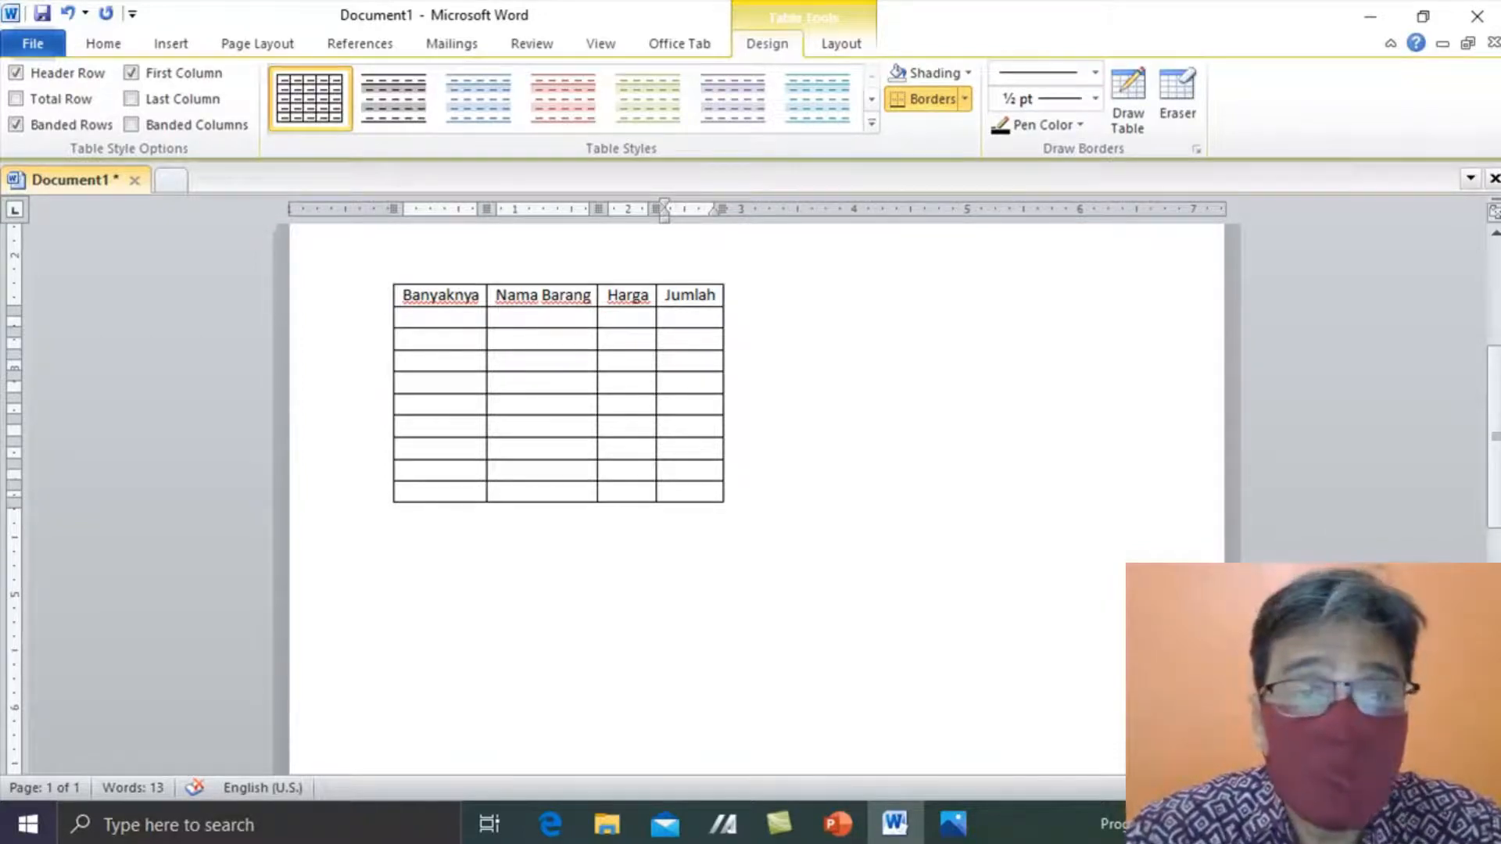
- Fill the Banyaknya column with quantities 2, 2, 3, 2 and 1
key(Tab)
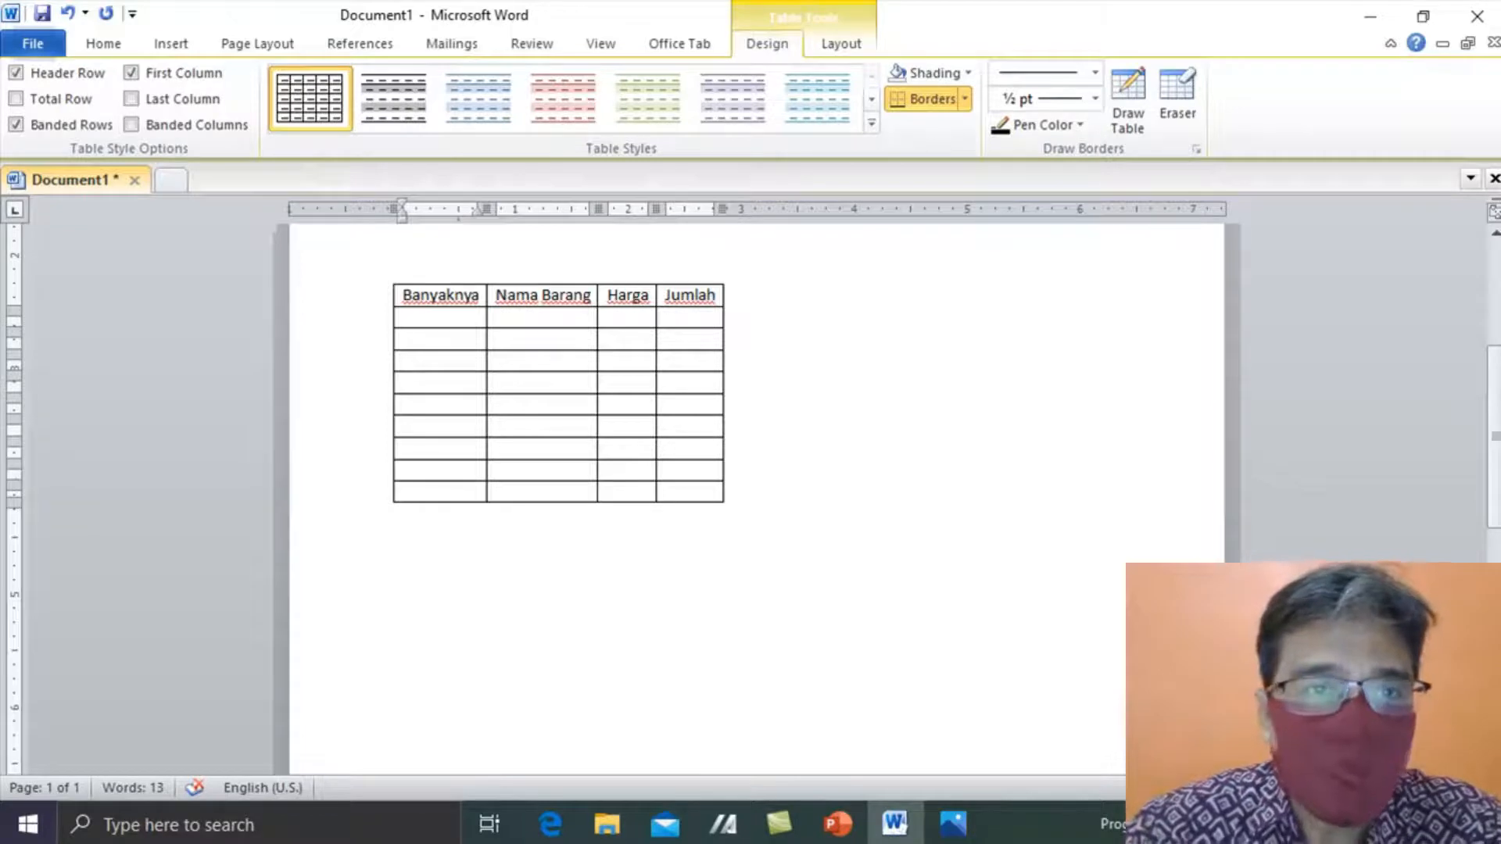
text(2)
key(Down)
text(2)
key(Down)
text(3)
key(Down)
text(2)
key(Down)
text(1)
key(Tab)
- Enter item names Meja kursi, Lemari pakaian and Kasur, followed by filler text
key(Up)
key(Up)
key(Up)
key(Up)
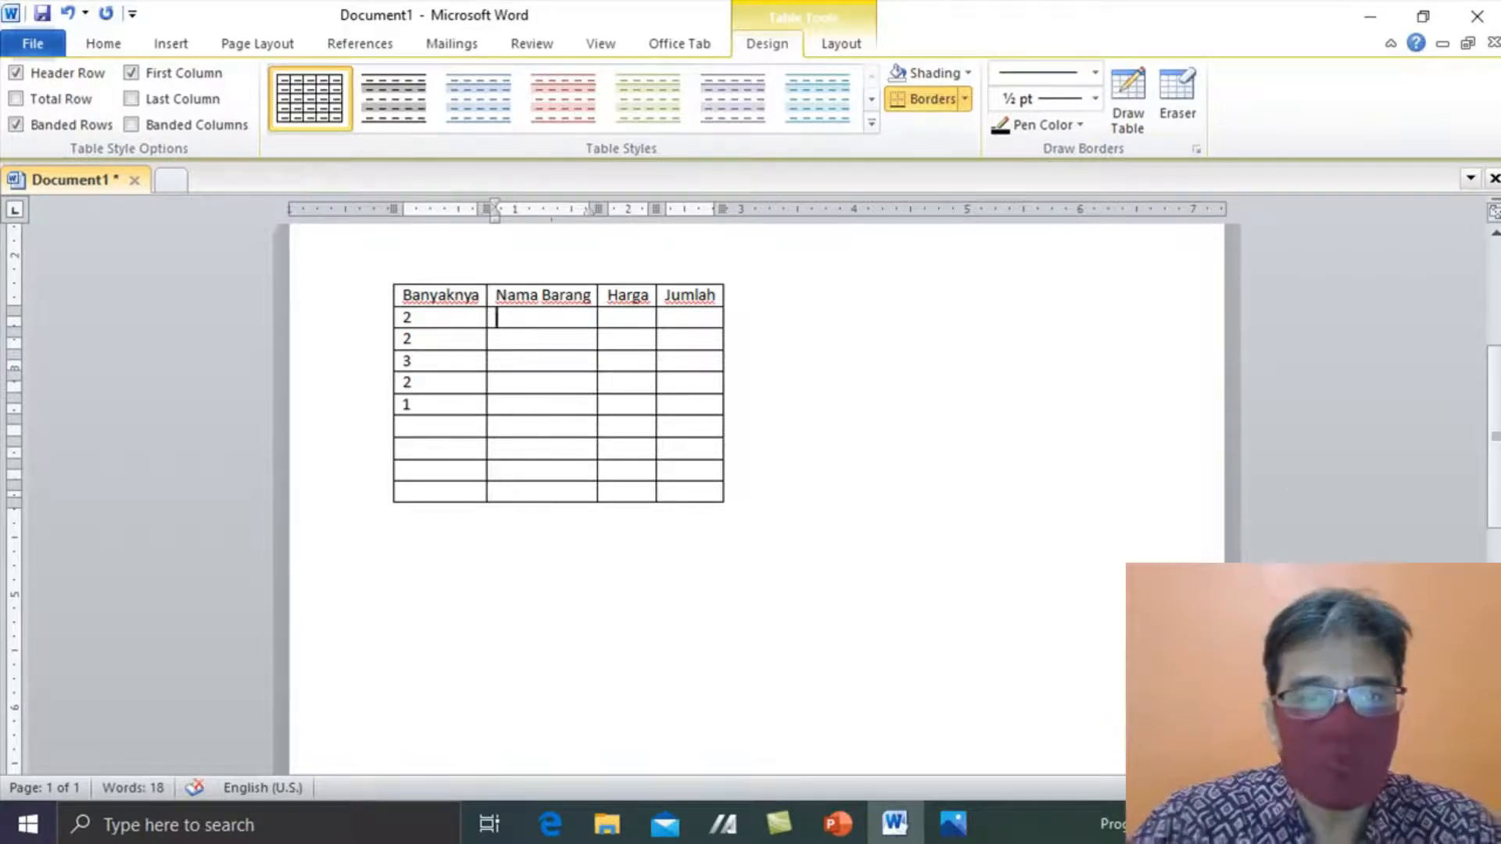
text(Mej)
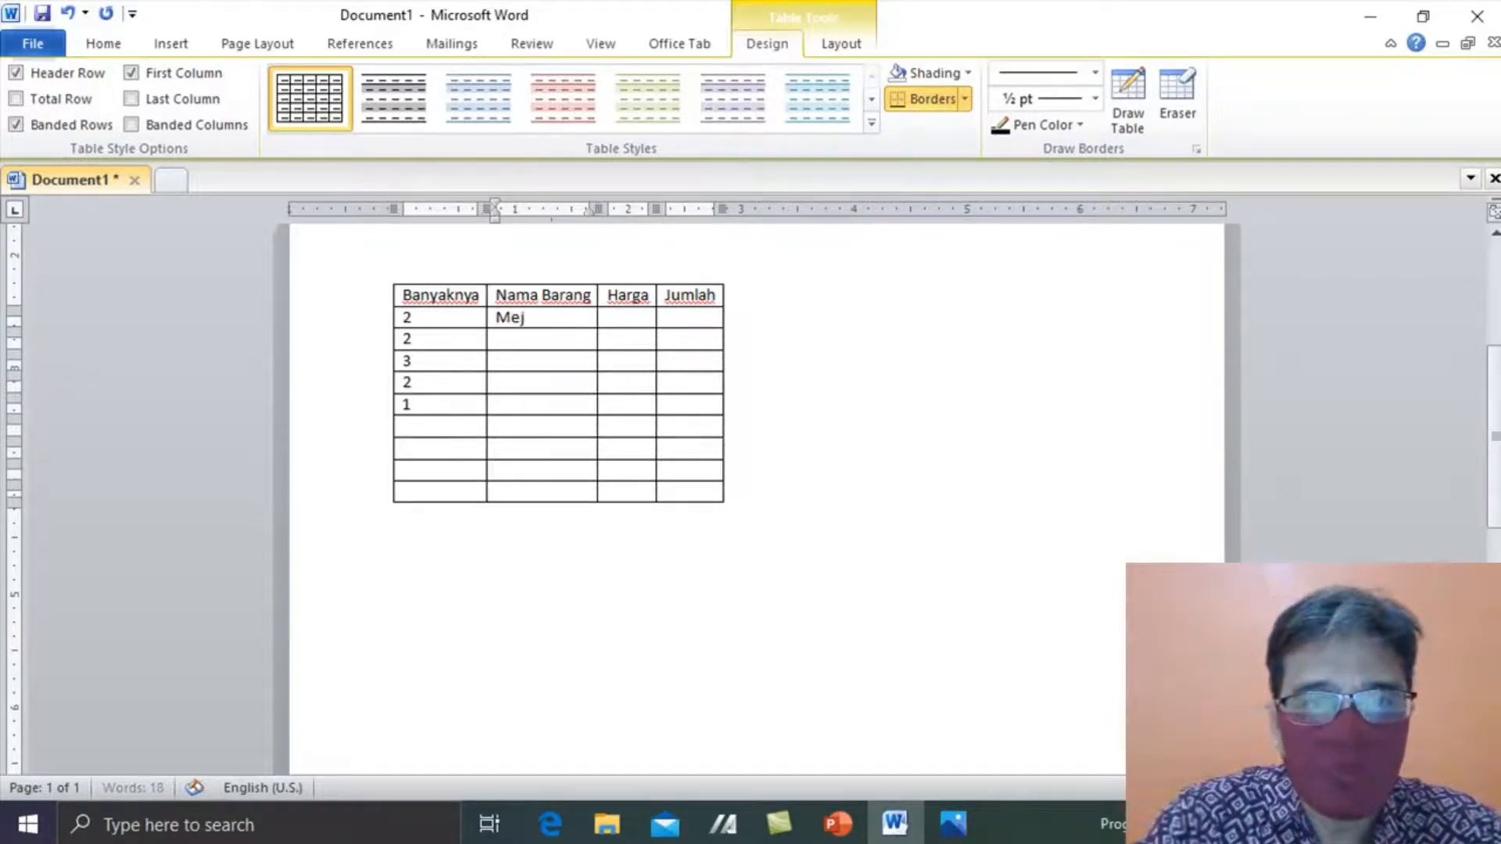
text(a kursi)
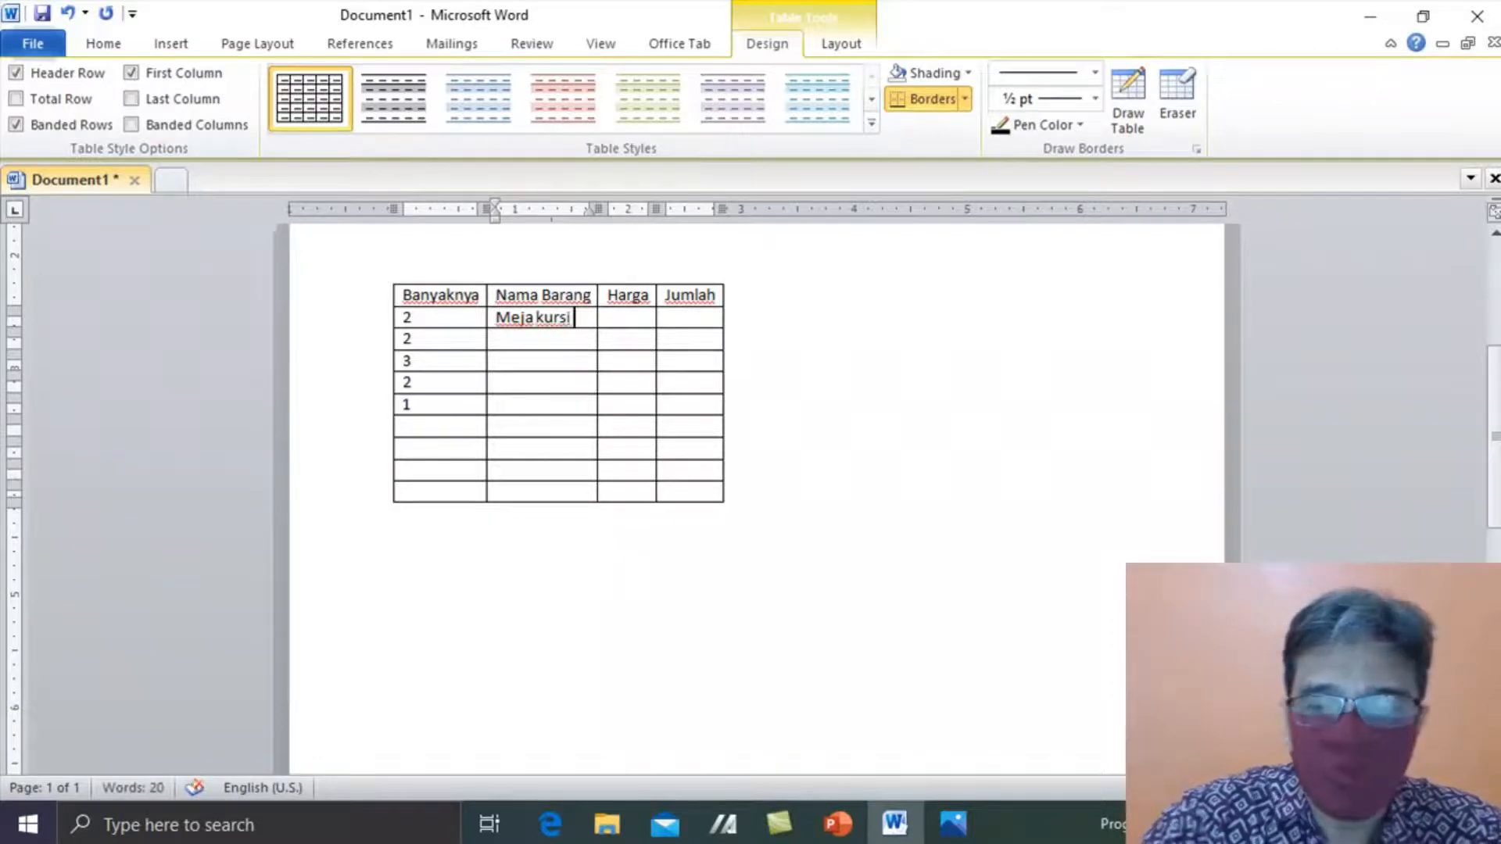
key(Down)
text(Lemari paka)
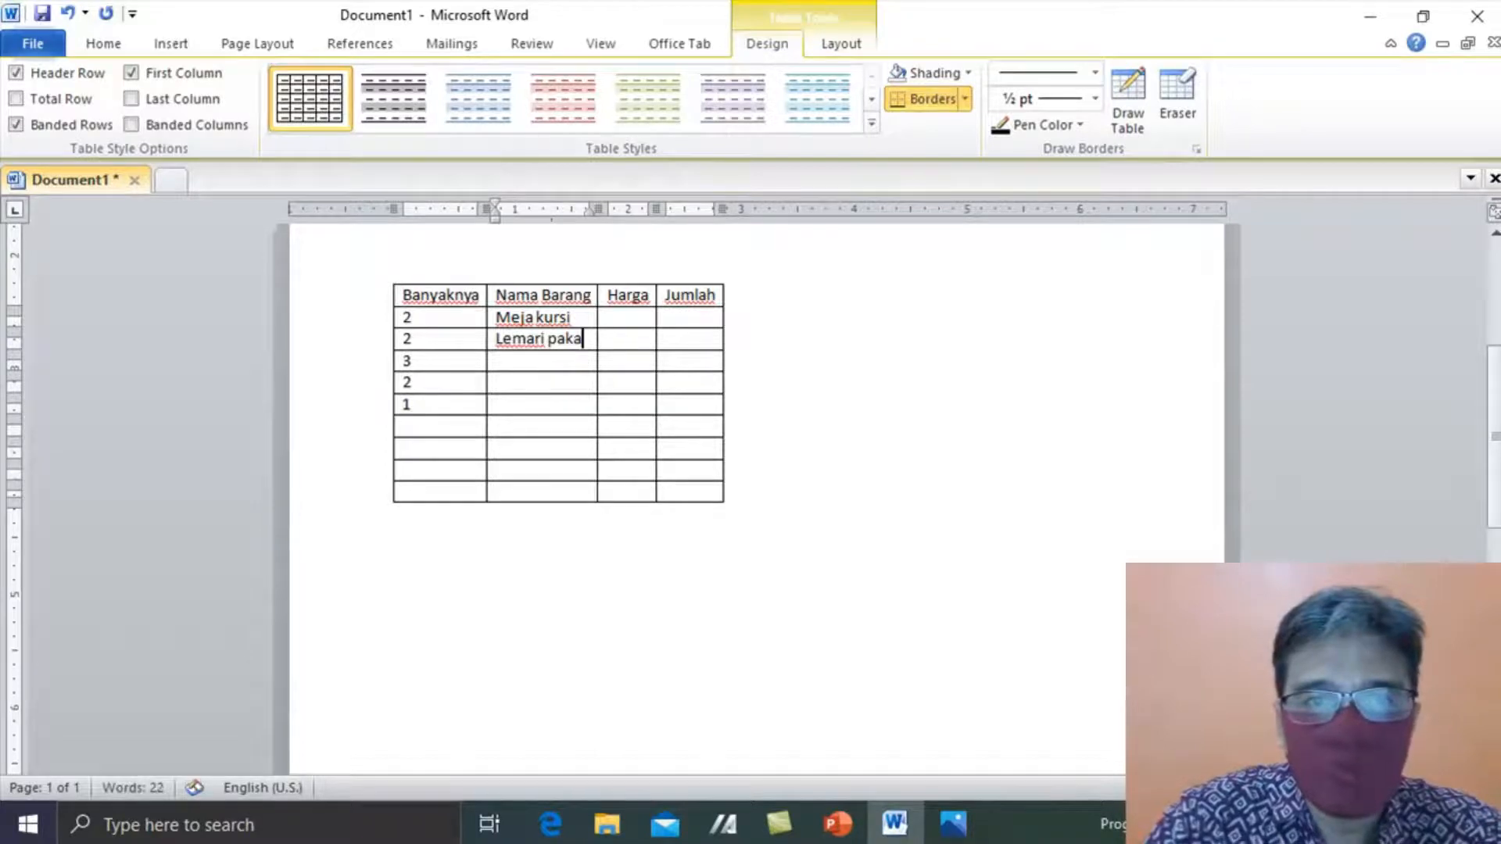
text(ia)
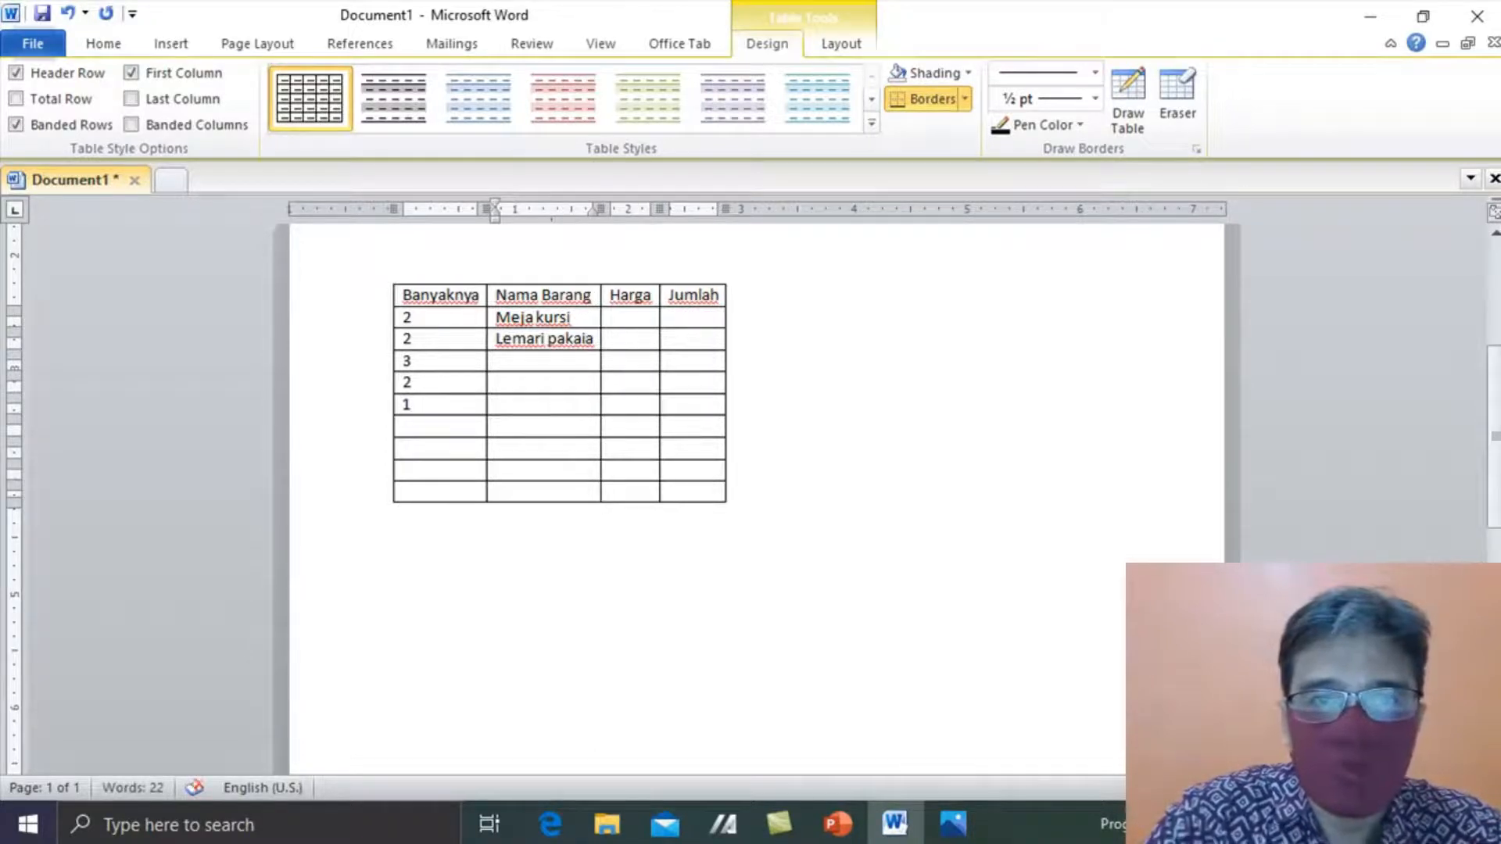
text(n)
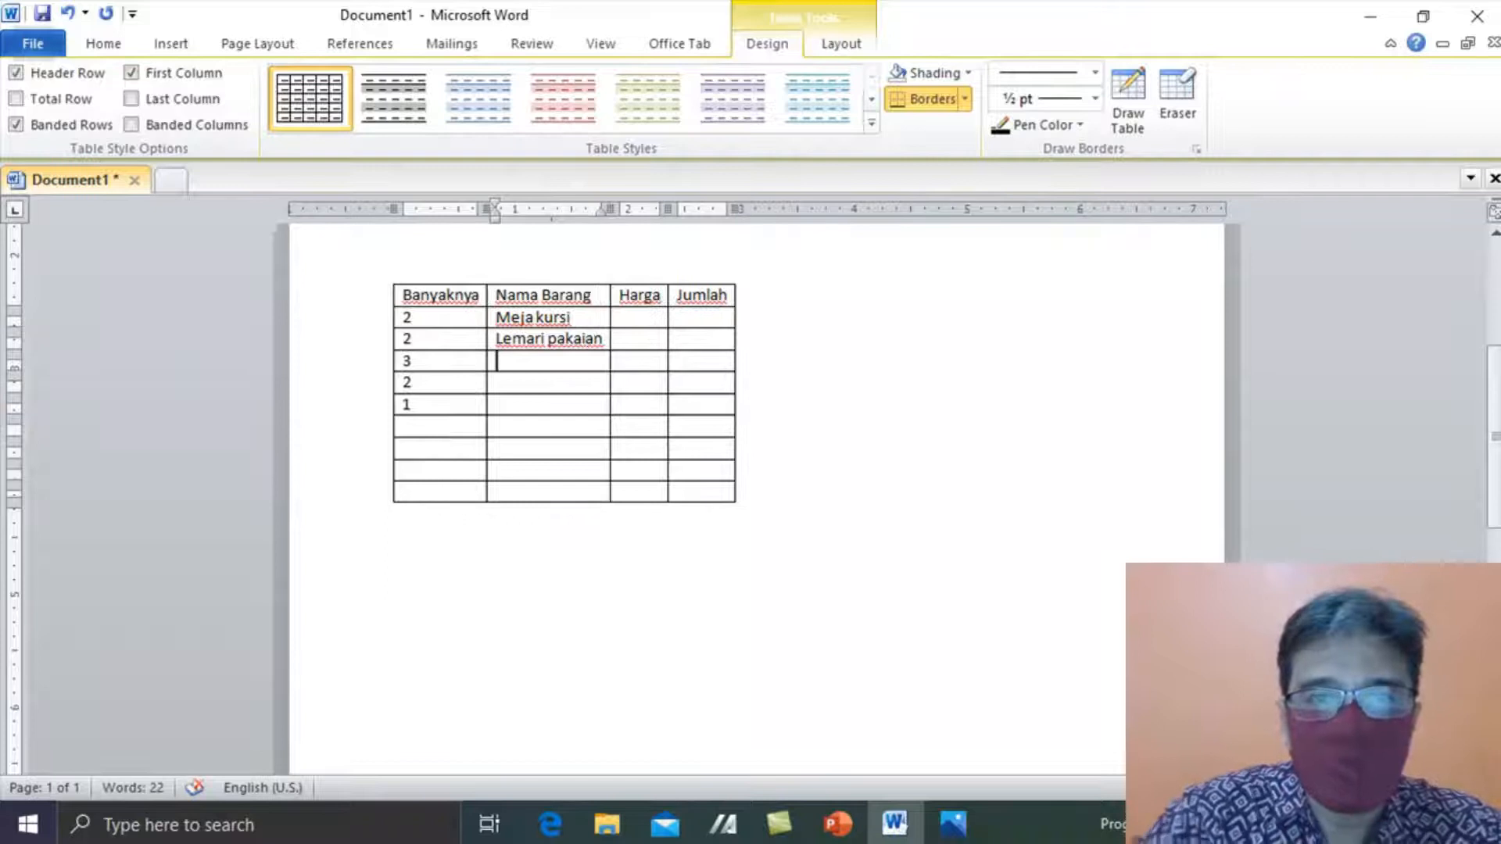
text(Kasur)
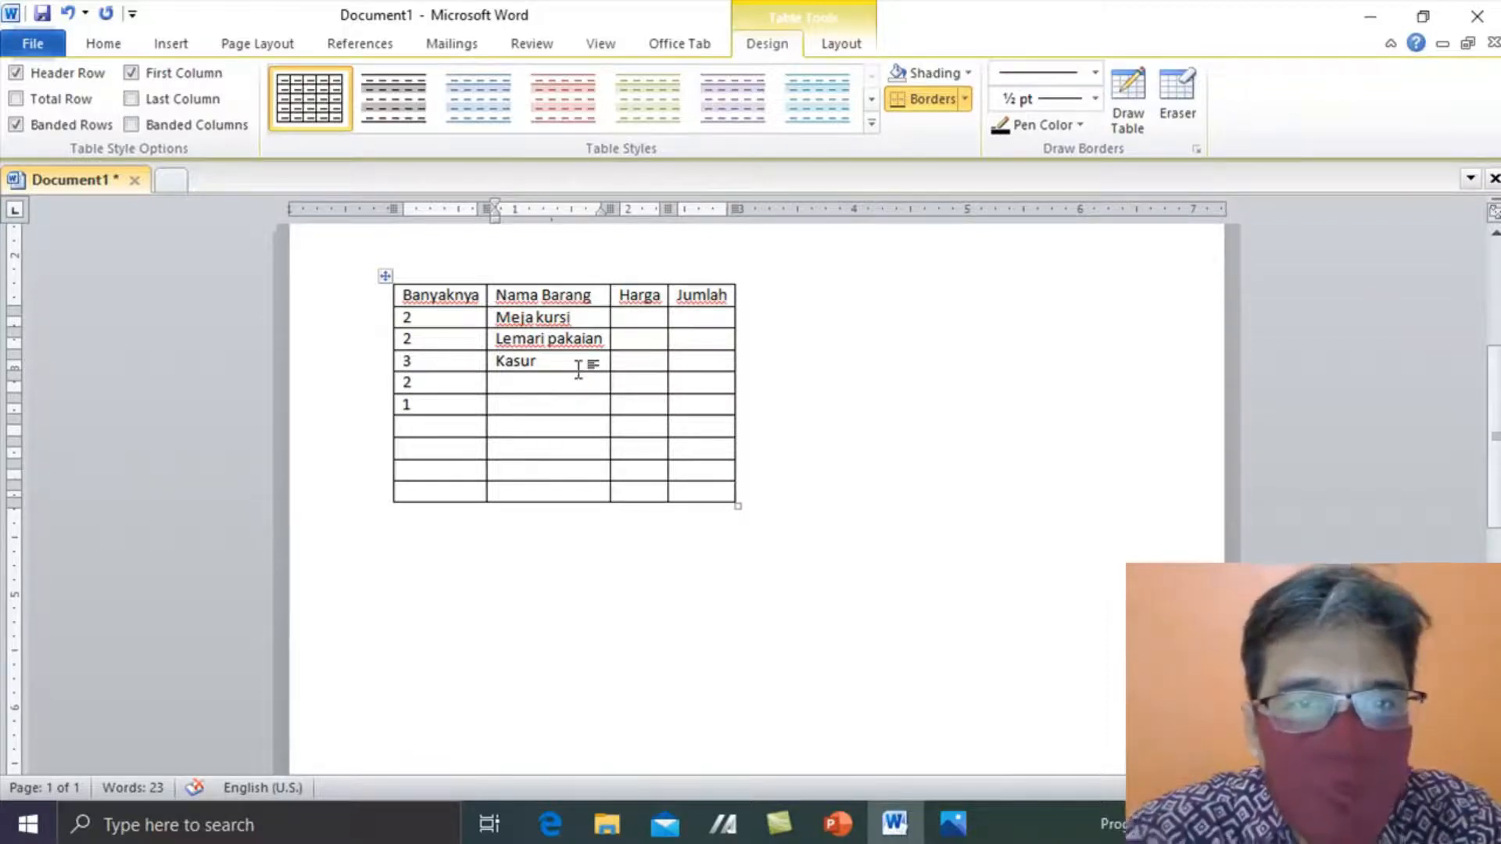
text(lkakfj lasjfl ja)
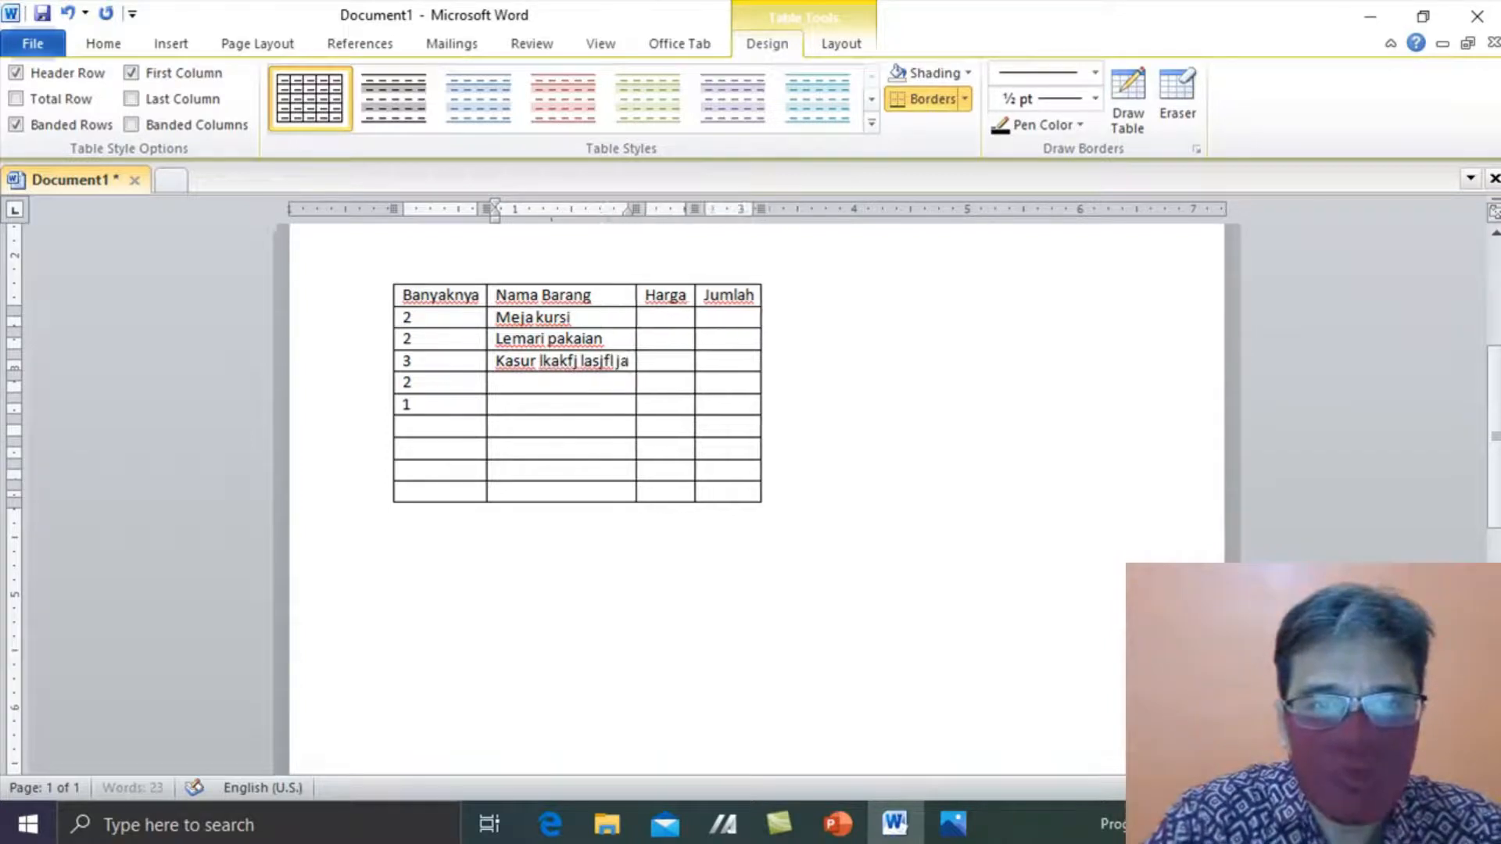
text(sjflk jflkc jlkw jlk jlk;ejlk jas jflk kfjsalk jflkjaslk fjcsa jfjslkfj s)
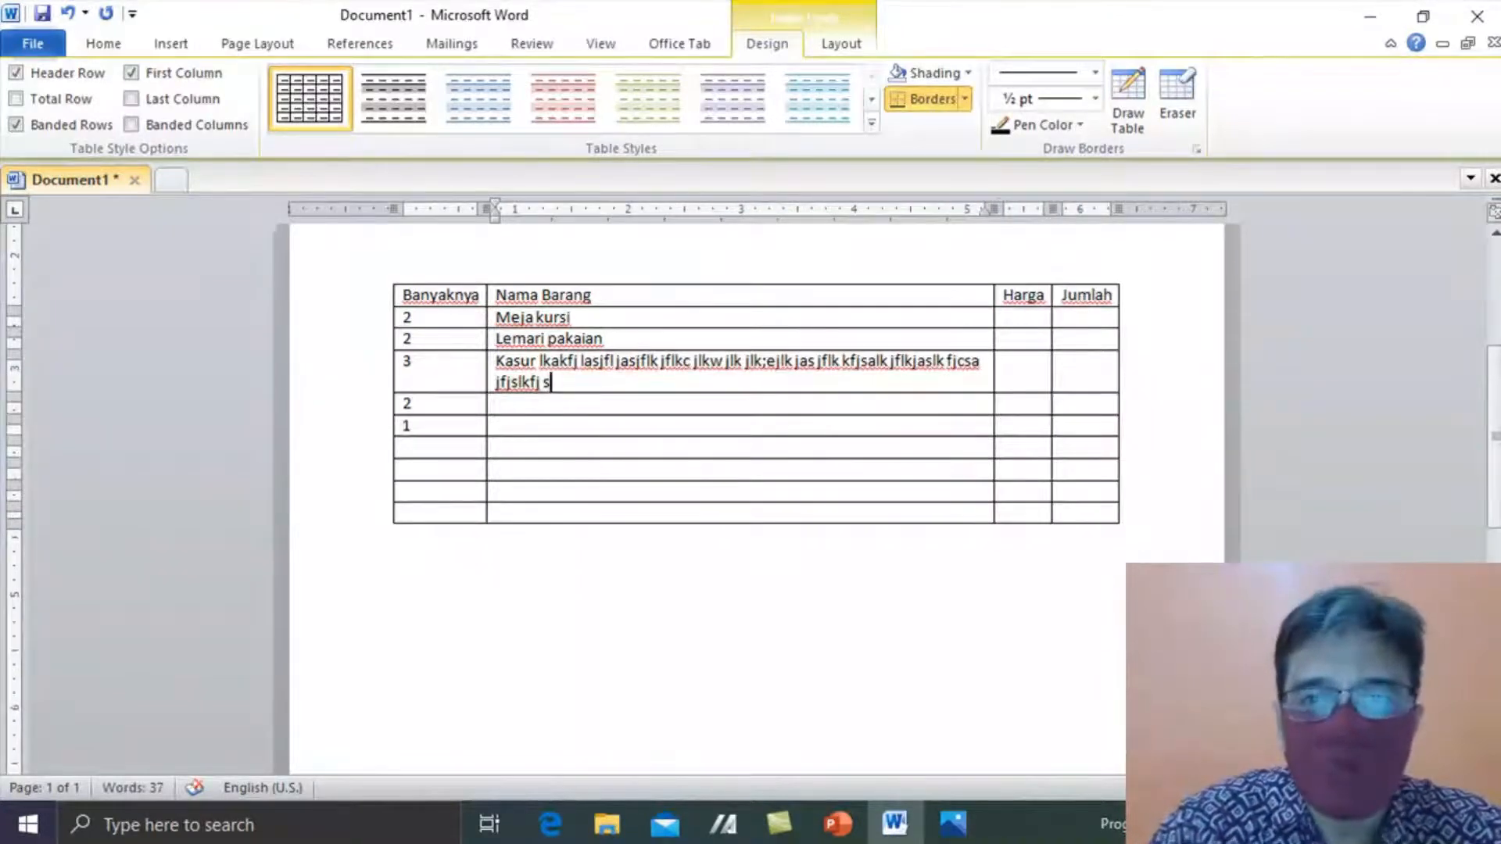
key(Tab)
text(11000000)
key(Tab)
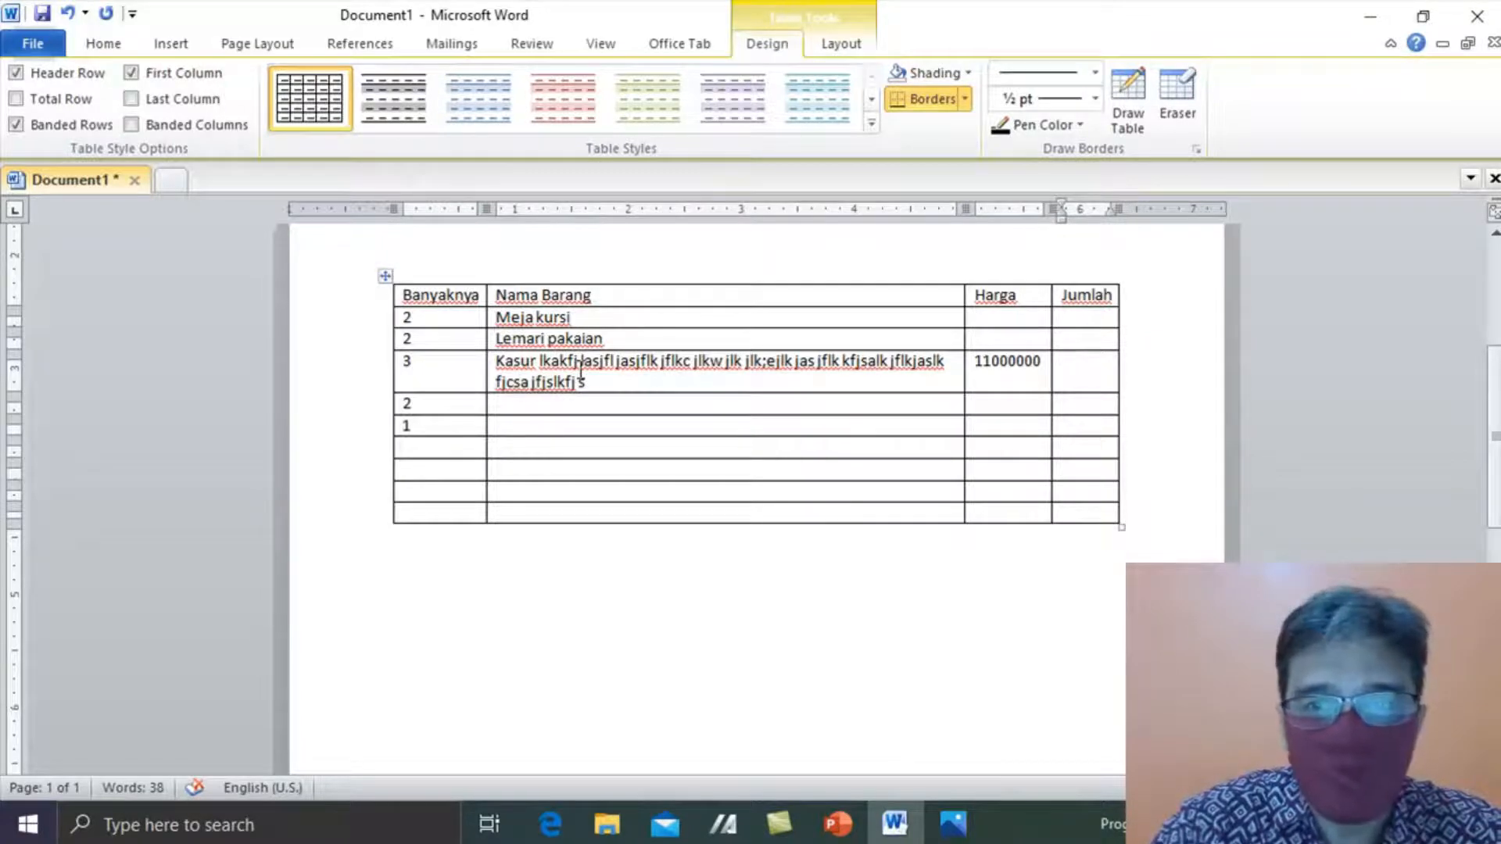
text(33000000000)
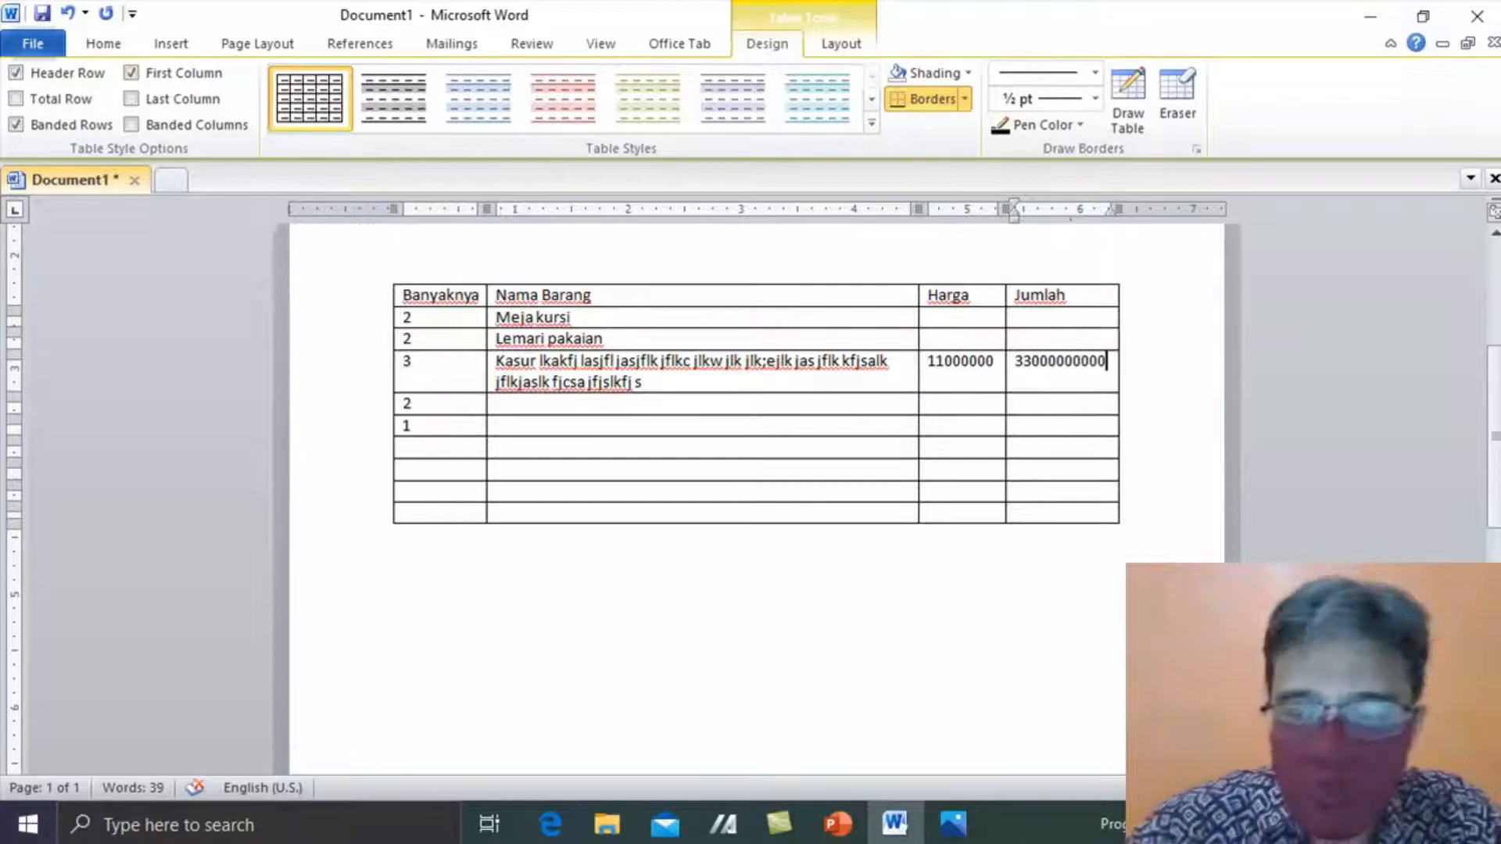
key(Down)
key(Down)
key(Down)
key(Down)
key(Down)
key(Down)
key(Down)
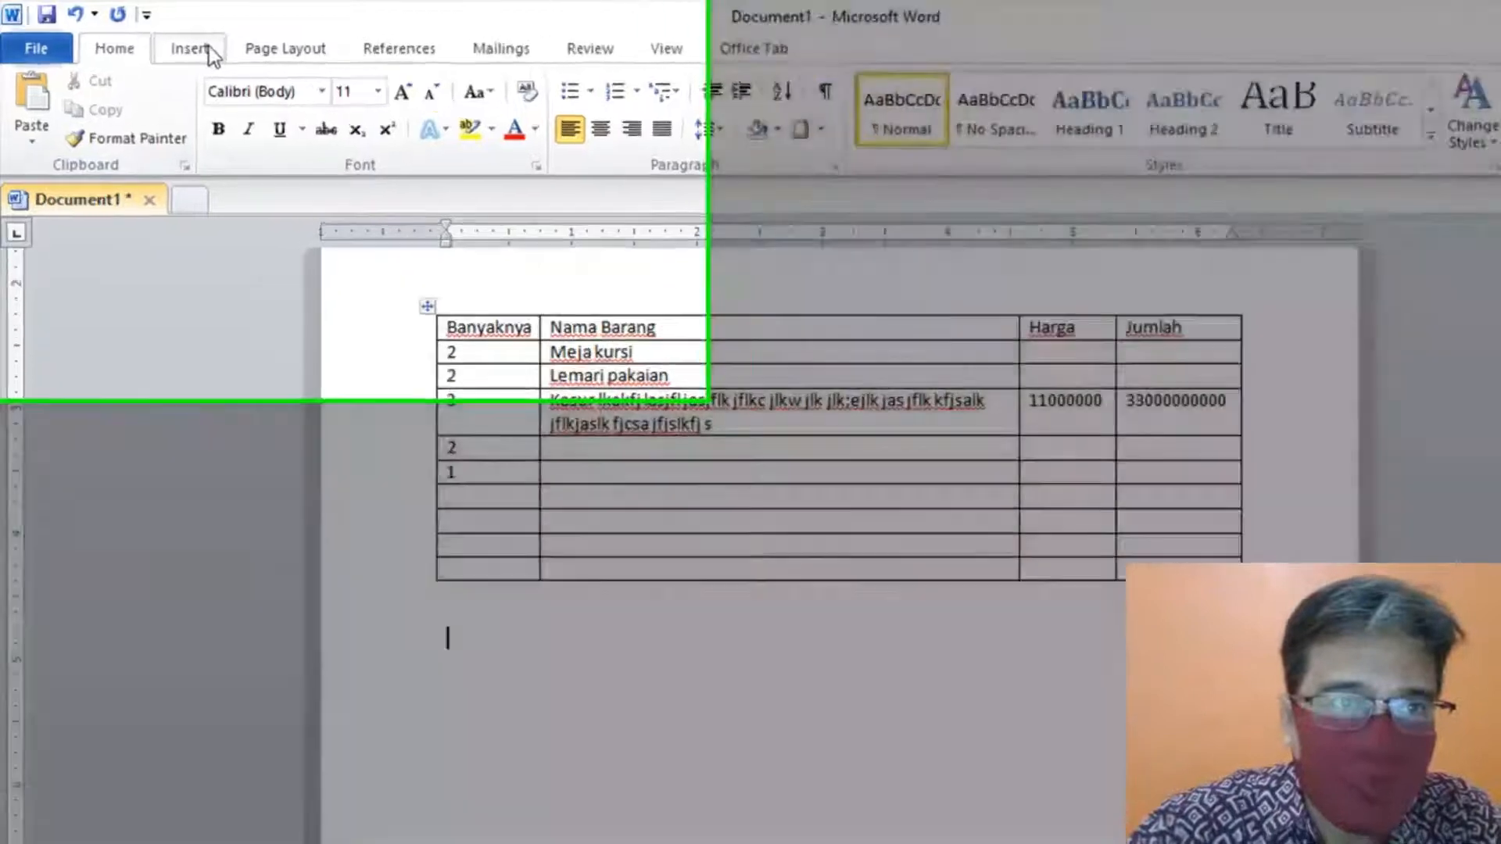
- With Draw Table, draw the new table's outline and three vertical column dividers
click(209, 53)
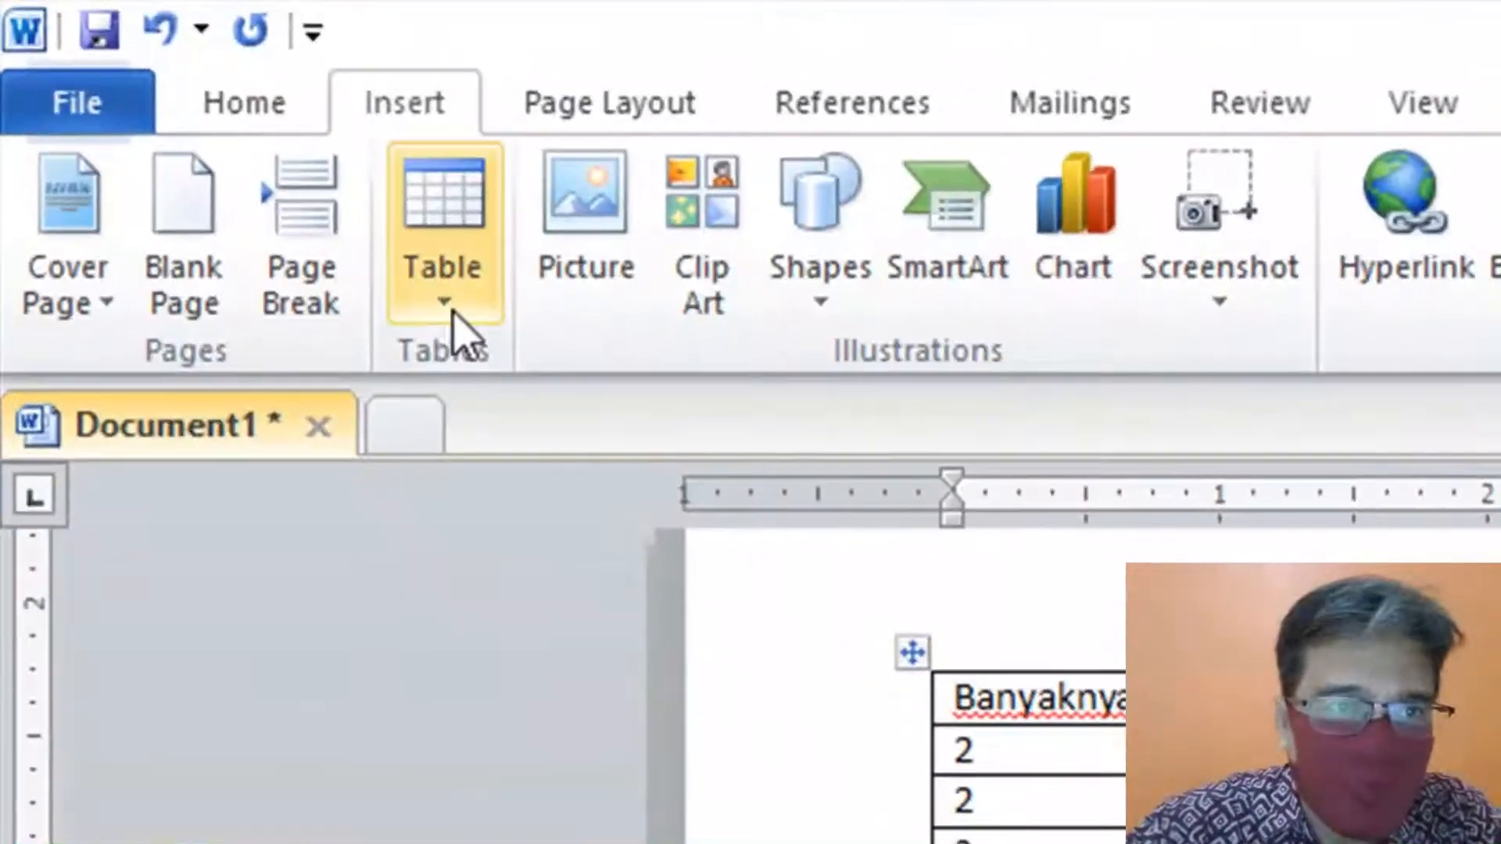
click(210, 143)
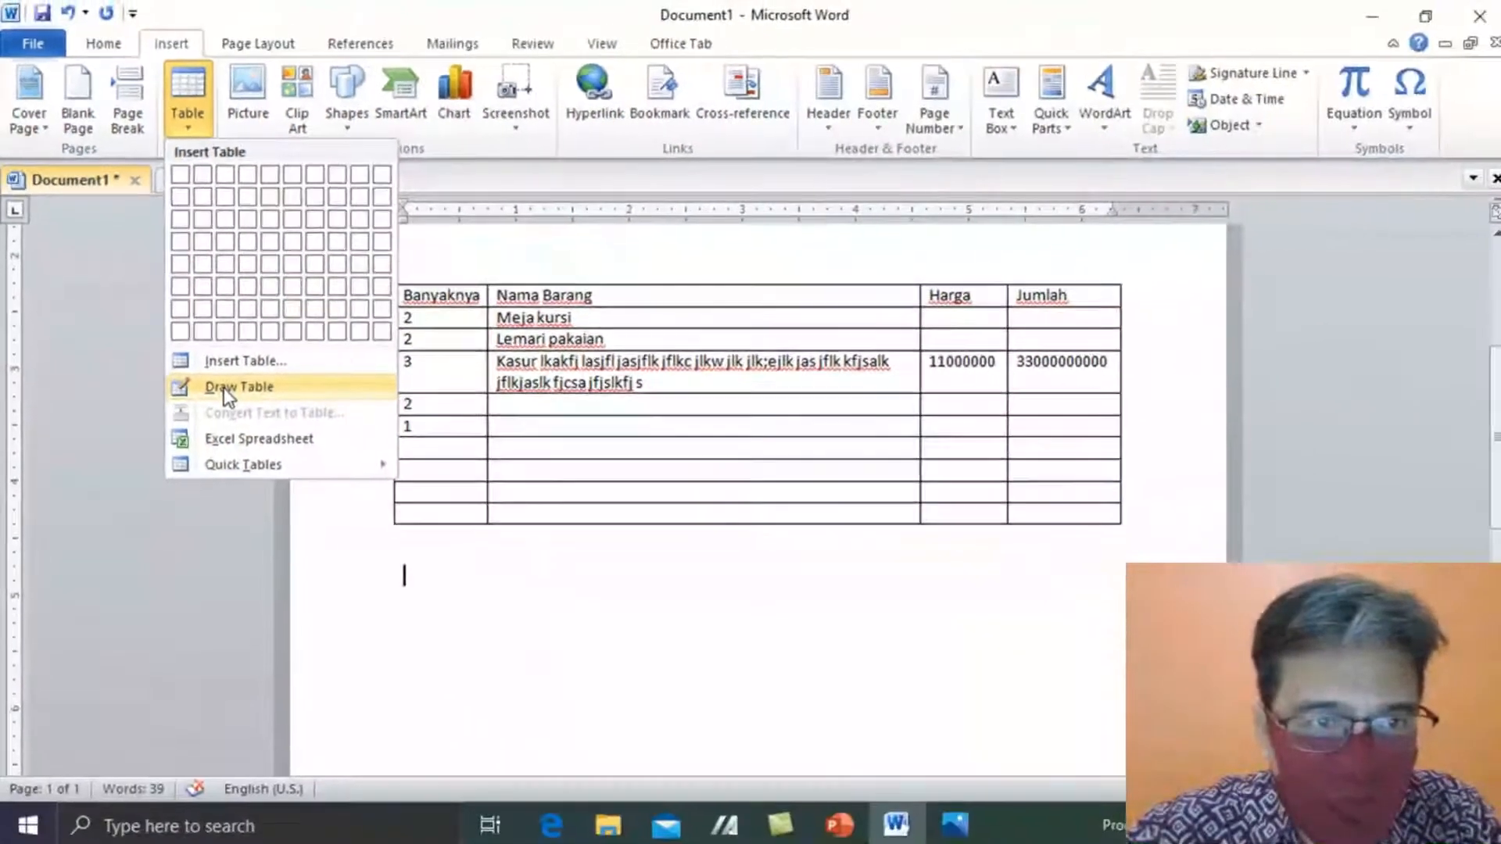
click(398, 610)
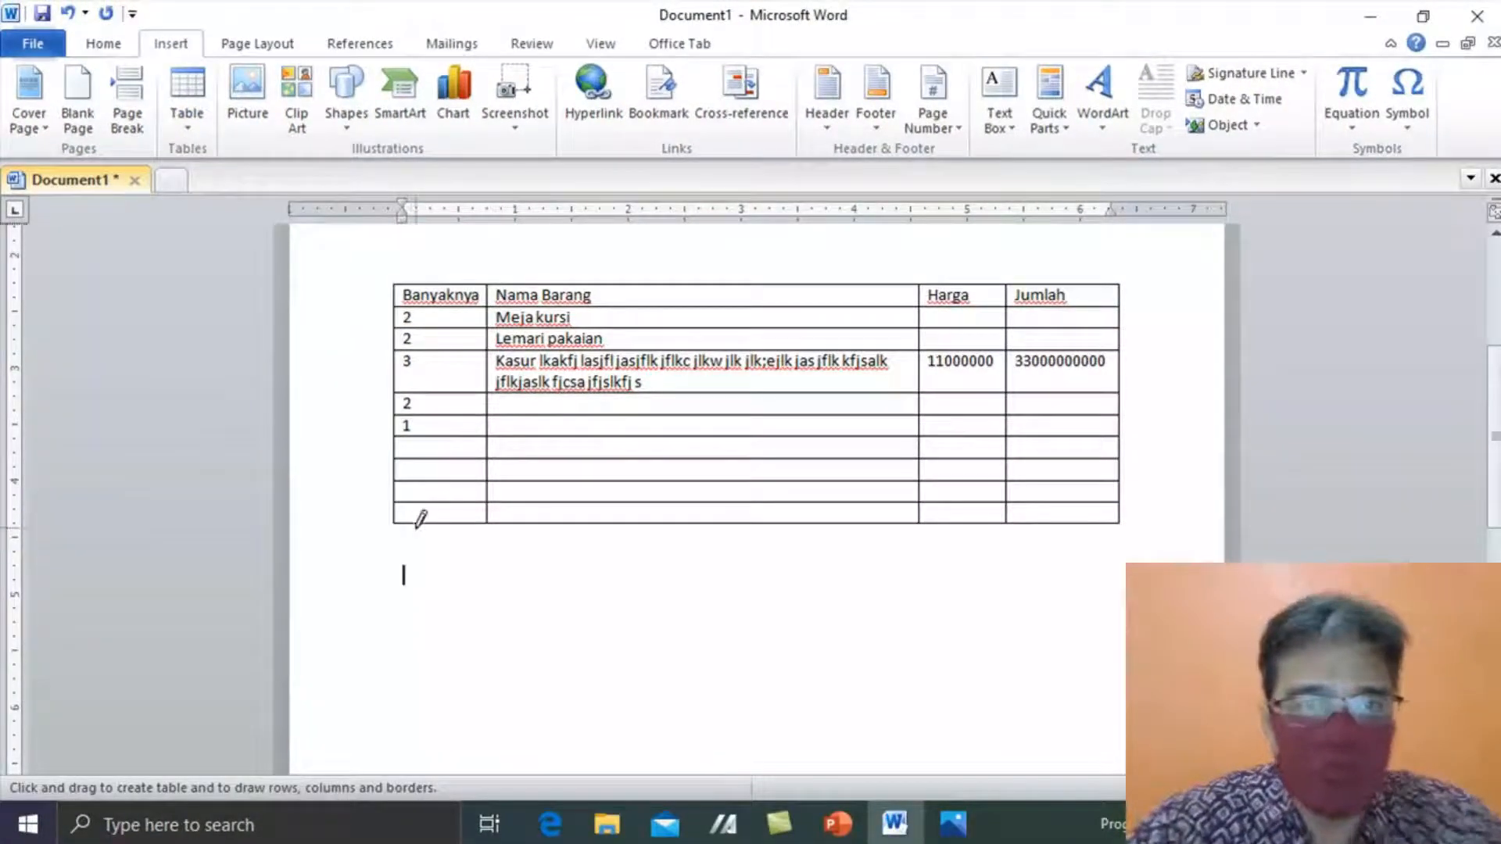
mouse_move(403, 615)
mouse_down()
mouse_move(588, 596)
mouse_move(858, 691)
mouse_move(1007, 715)
mouse_move(1044, 770)
mouse_move(1062, 654)
mouse_move(1119, 665)
mouse_up()
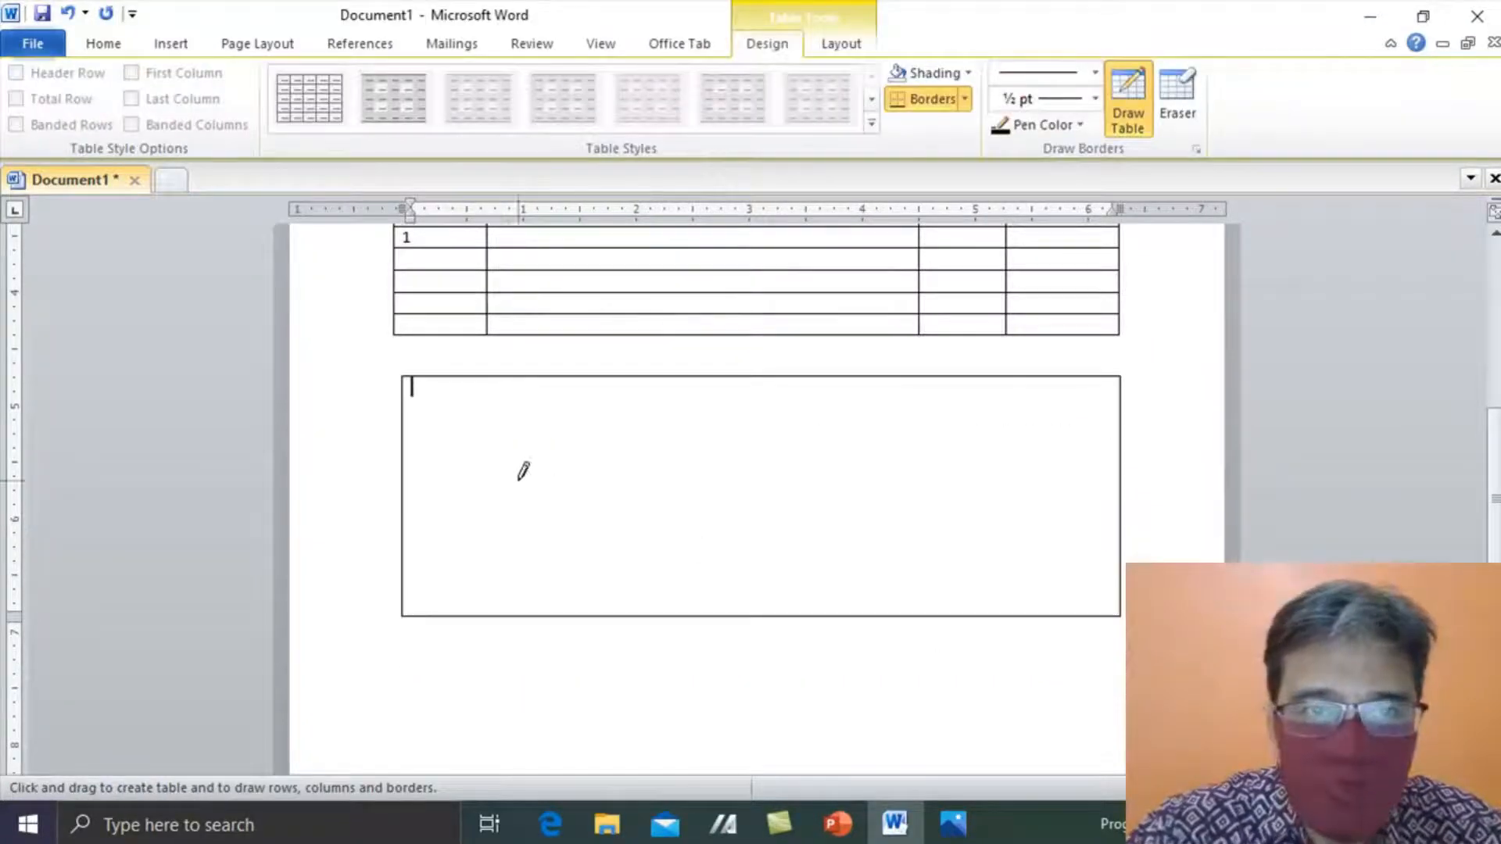
drag(496, 380, 507, 547)
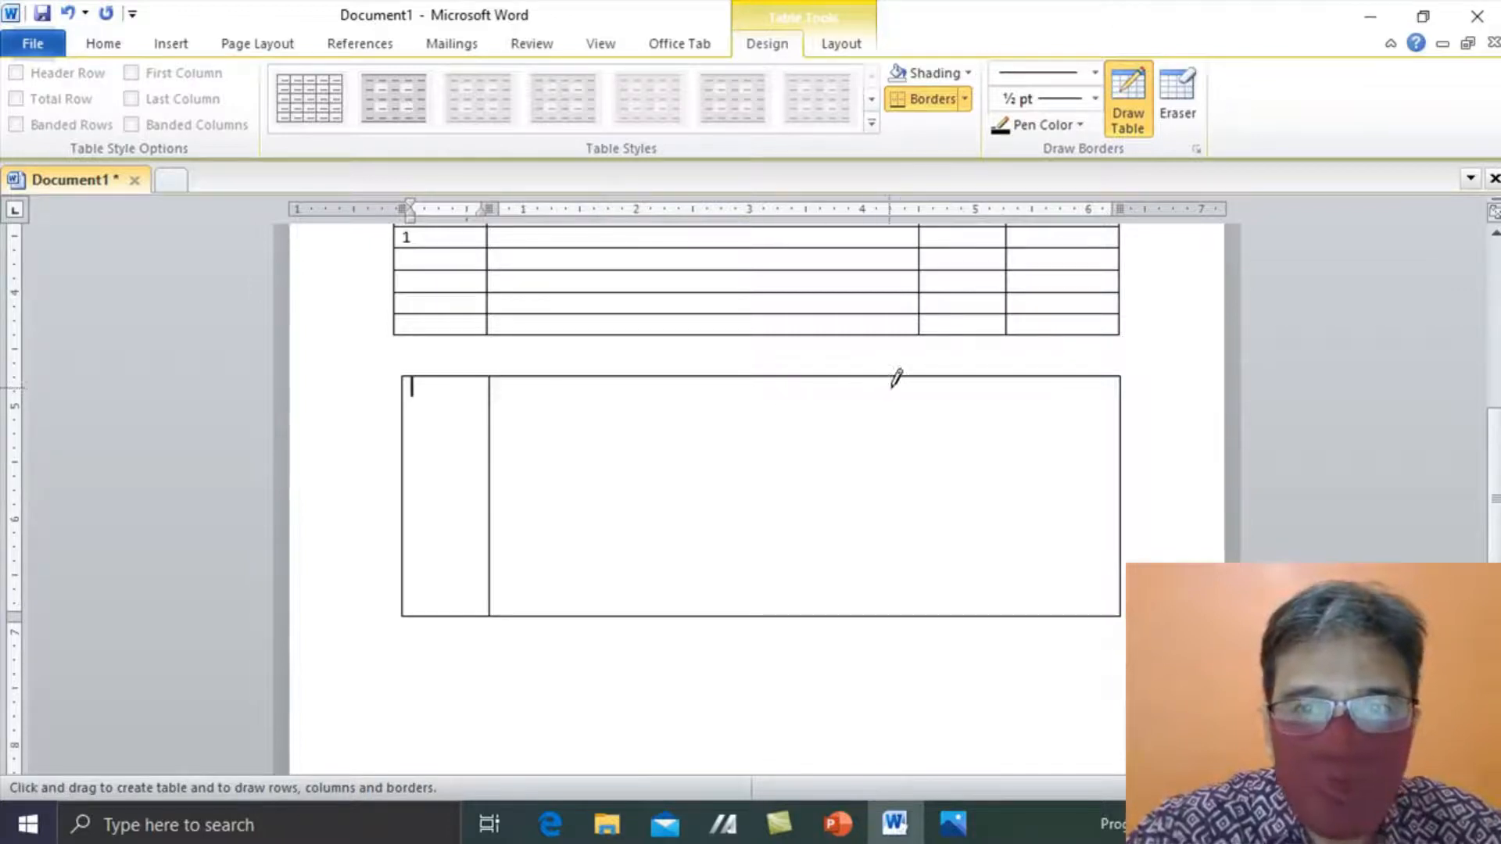
drag(901, 377, 922, 614)
drag(1006, 378, 1019, 576)
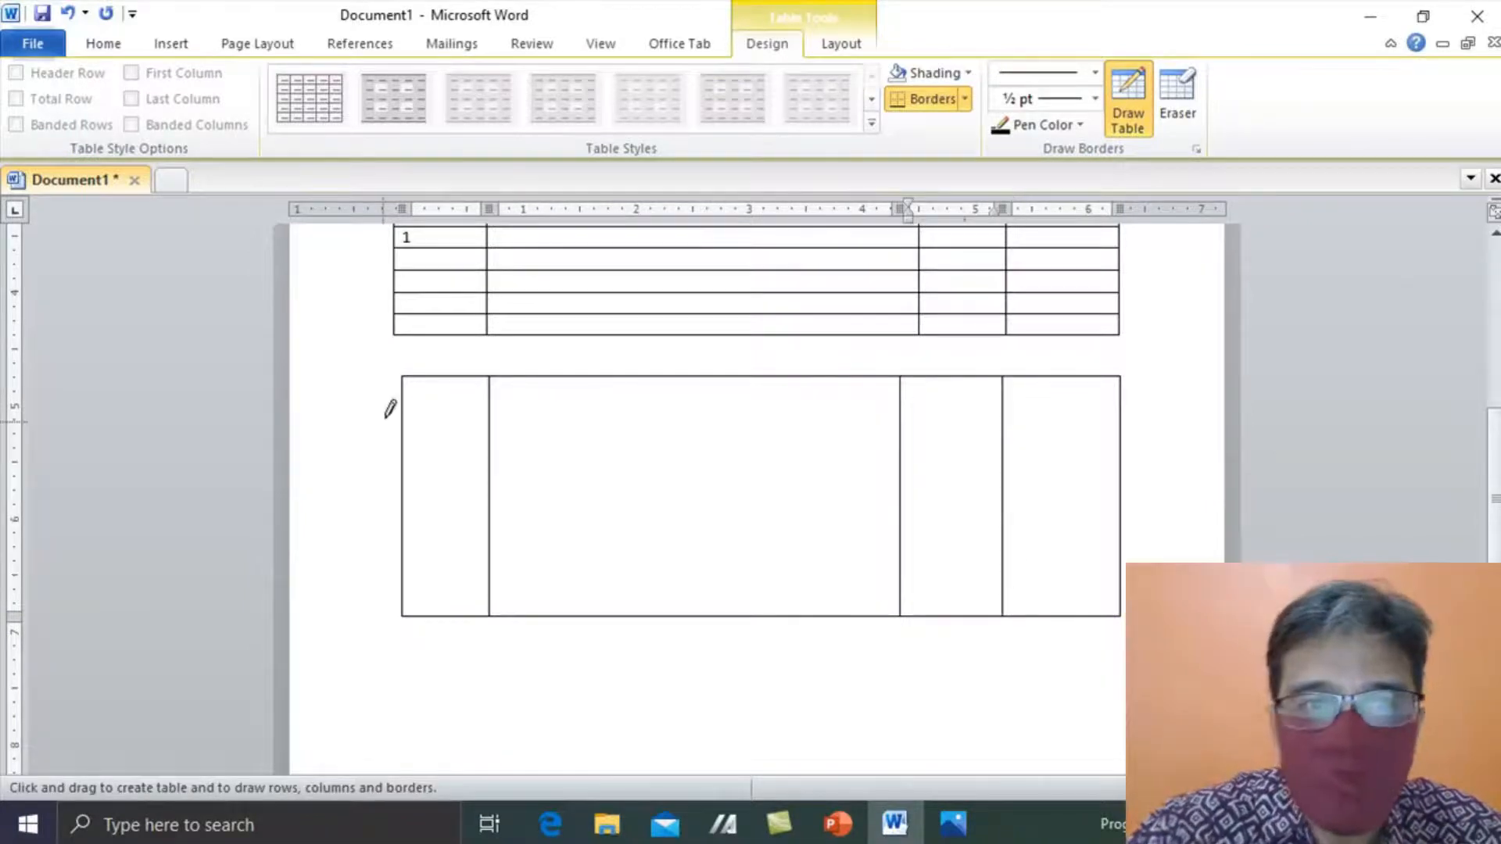
- Draw four horizontal row borders across the hand-drawn table and stop drawing
mouse_move(407, 405)
mouse_down()
mouse_move(576, 426)
mouse_move(767, 385)
mouse_move(1147, 397)
mouse_up()
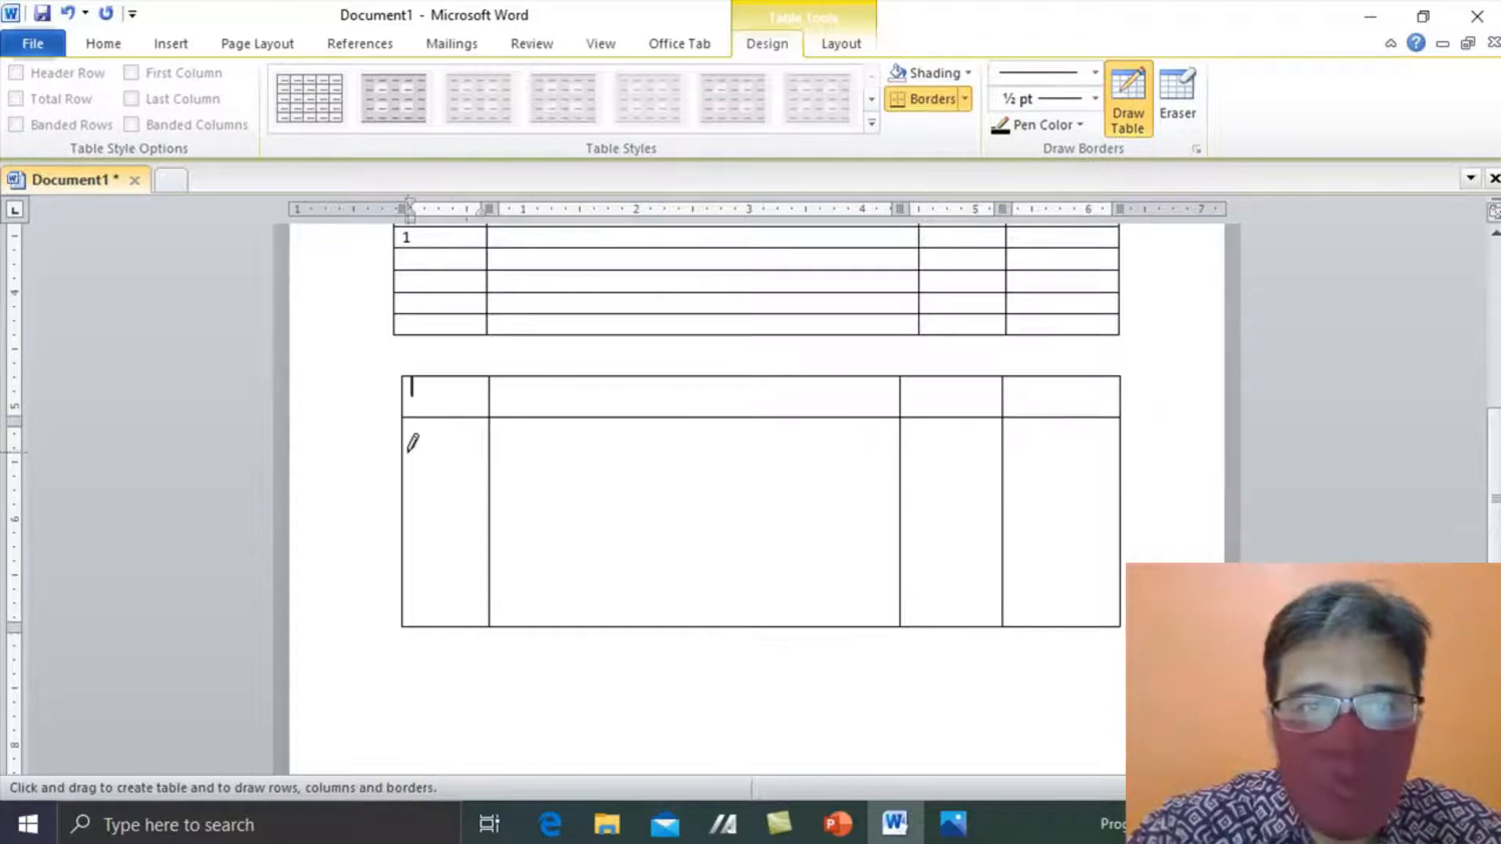
drag(409, 439, 1058, 450)
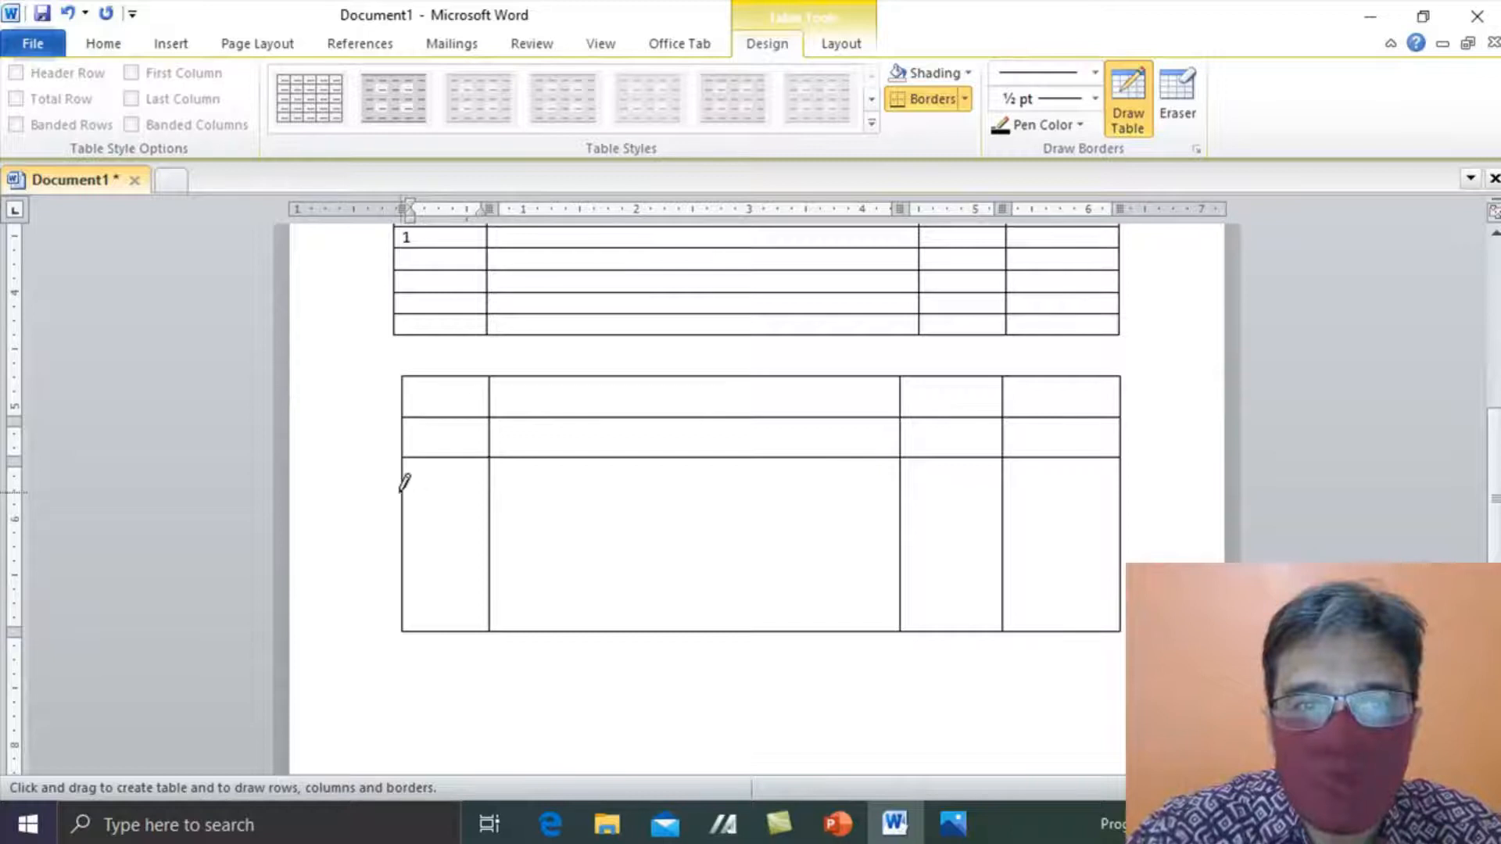
mouse_move(413, 485)
mouse_down()
mouse_move(989, 448)
mouse_move(1098, 504)
mouse_up()
mouse_move(416, 530)
mouse_down()
mouse_move(606, 532)
mouse_move(1033, 486)
mouse_move(1119, 538)
mouse_up()
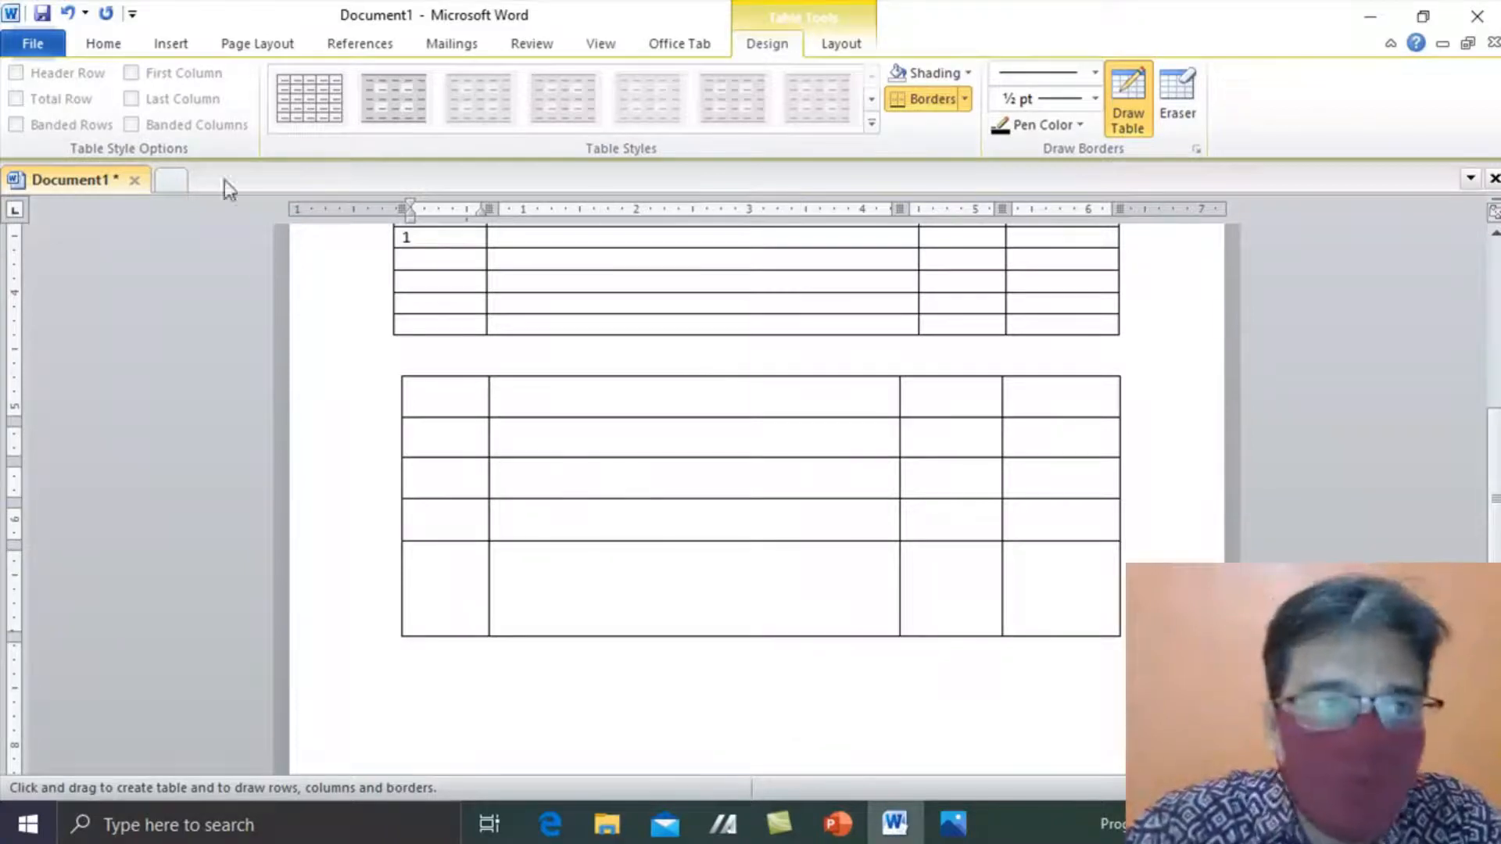
click(171, 43)
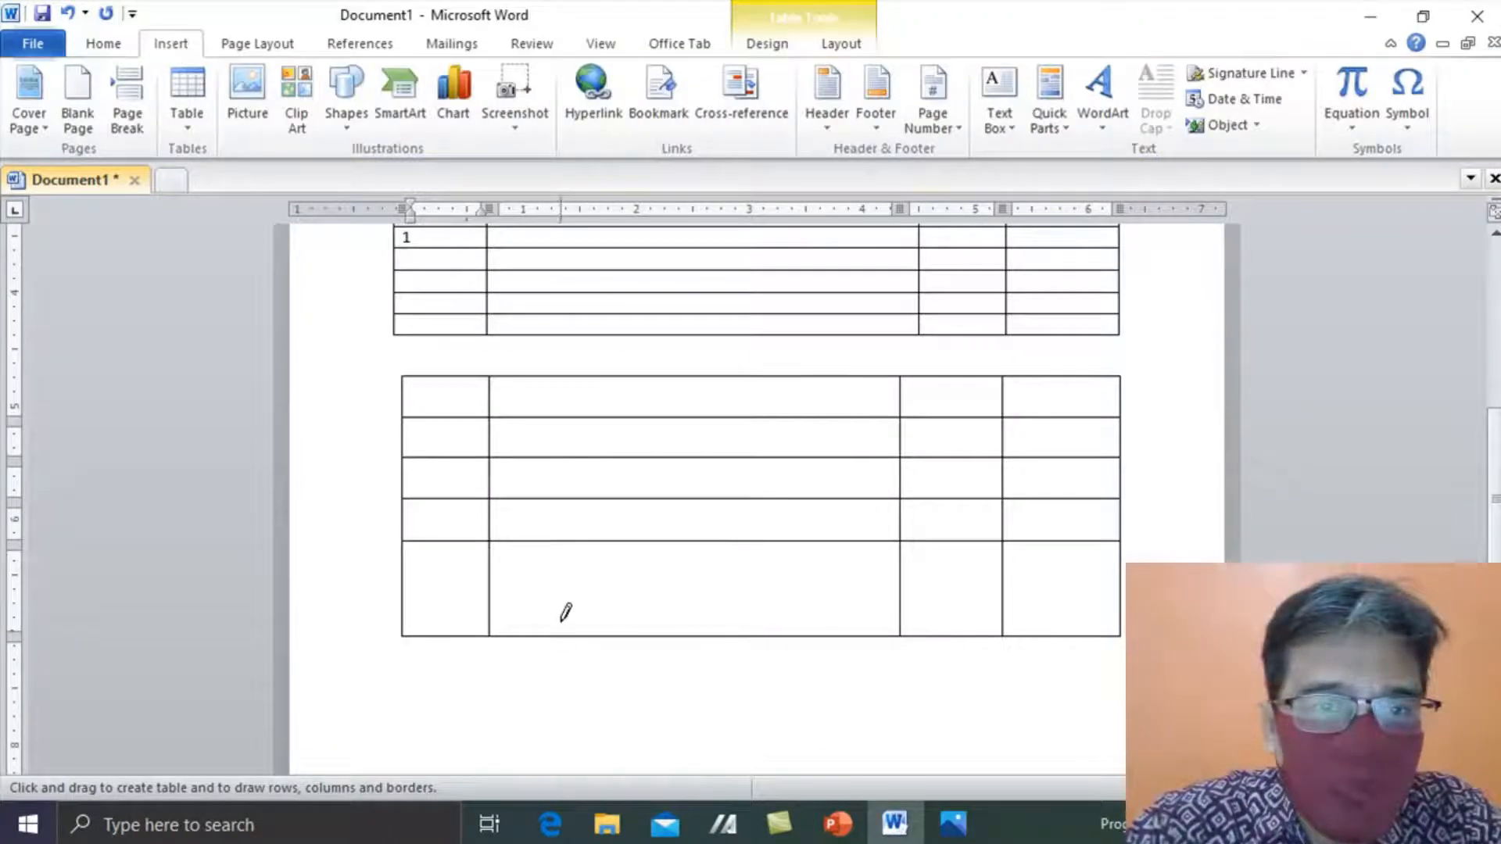
click(569, 681)
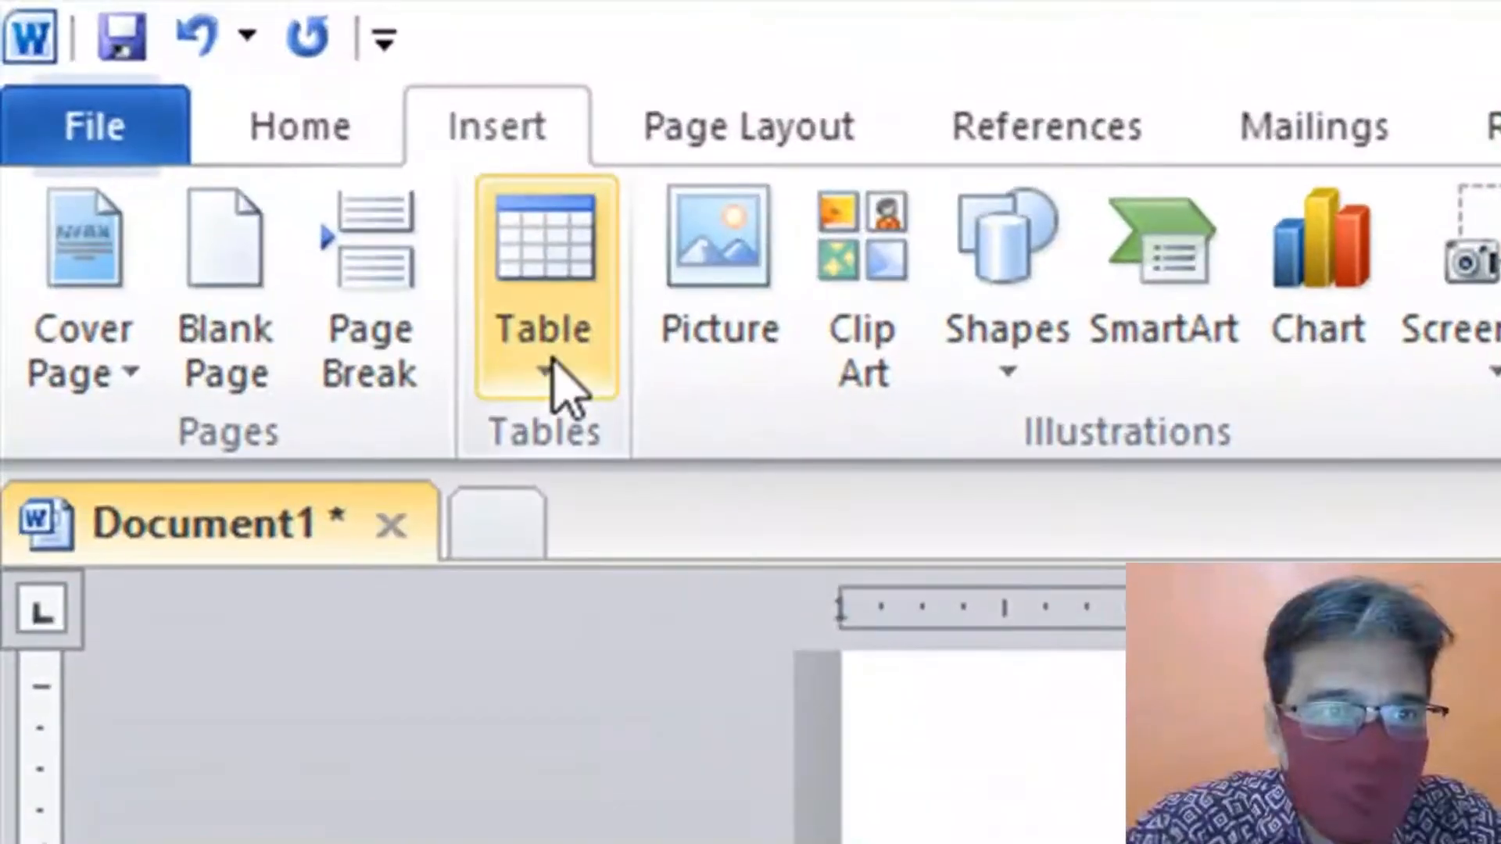
- Leave Draw Table mode and bring up the Insert Table dropdown list
click(552, 361)
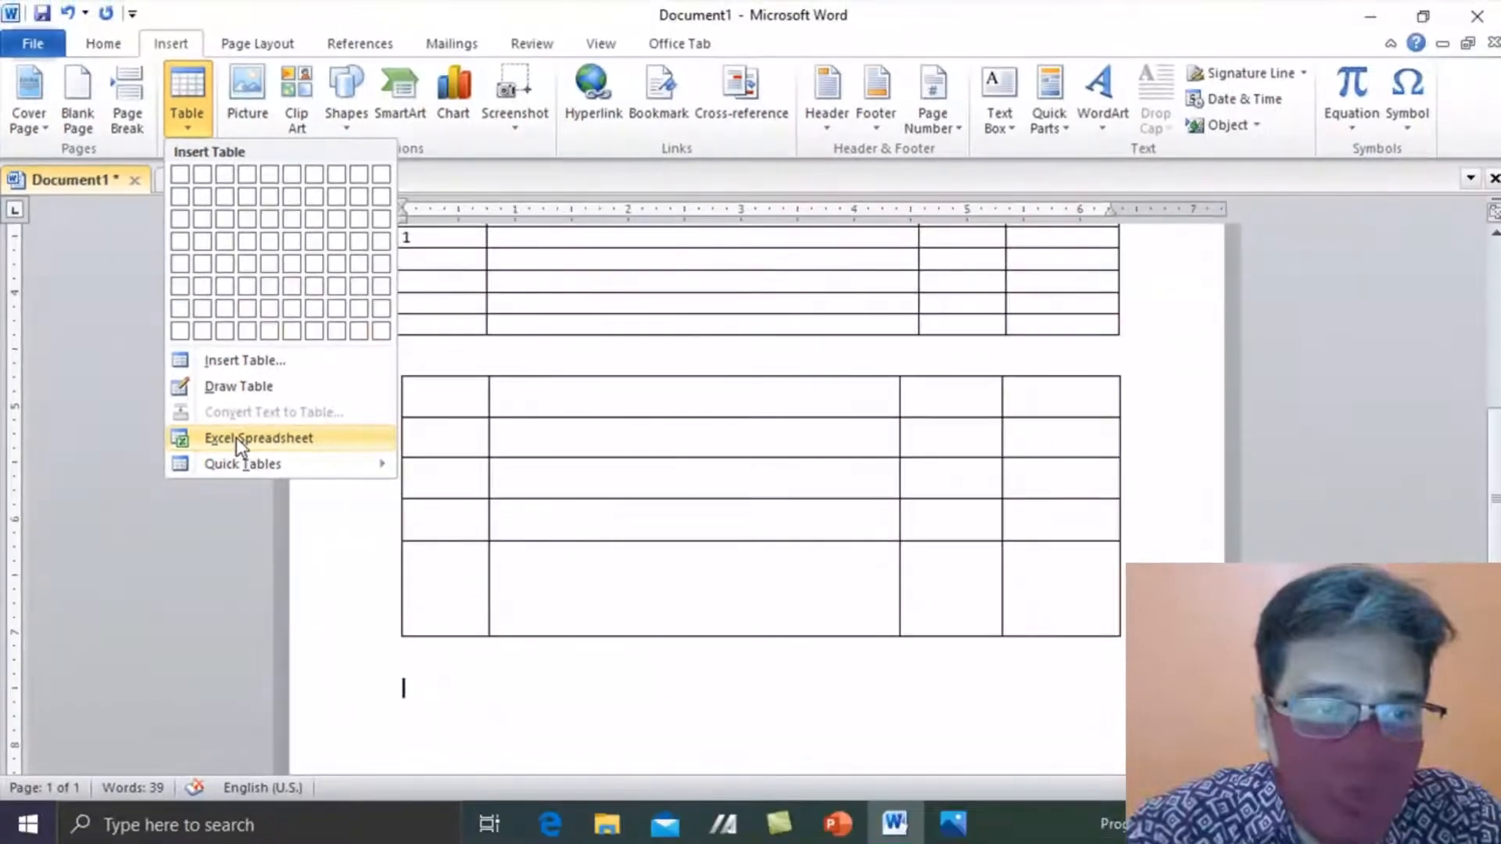
- Embed an Excel spreadsheet and enter headers Banyaknya and Nama Barang in A1:B1
click(236, 438)
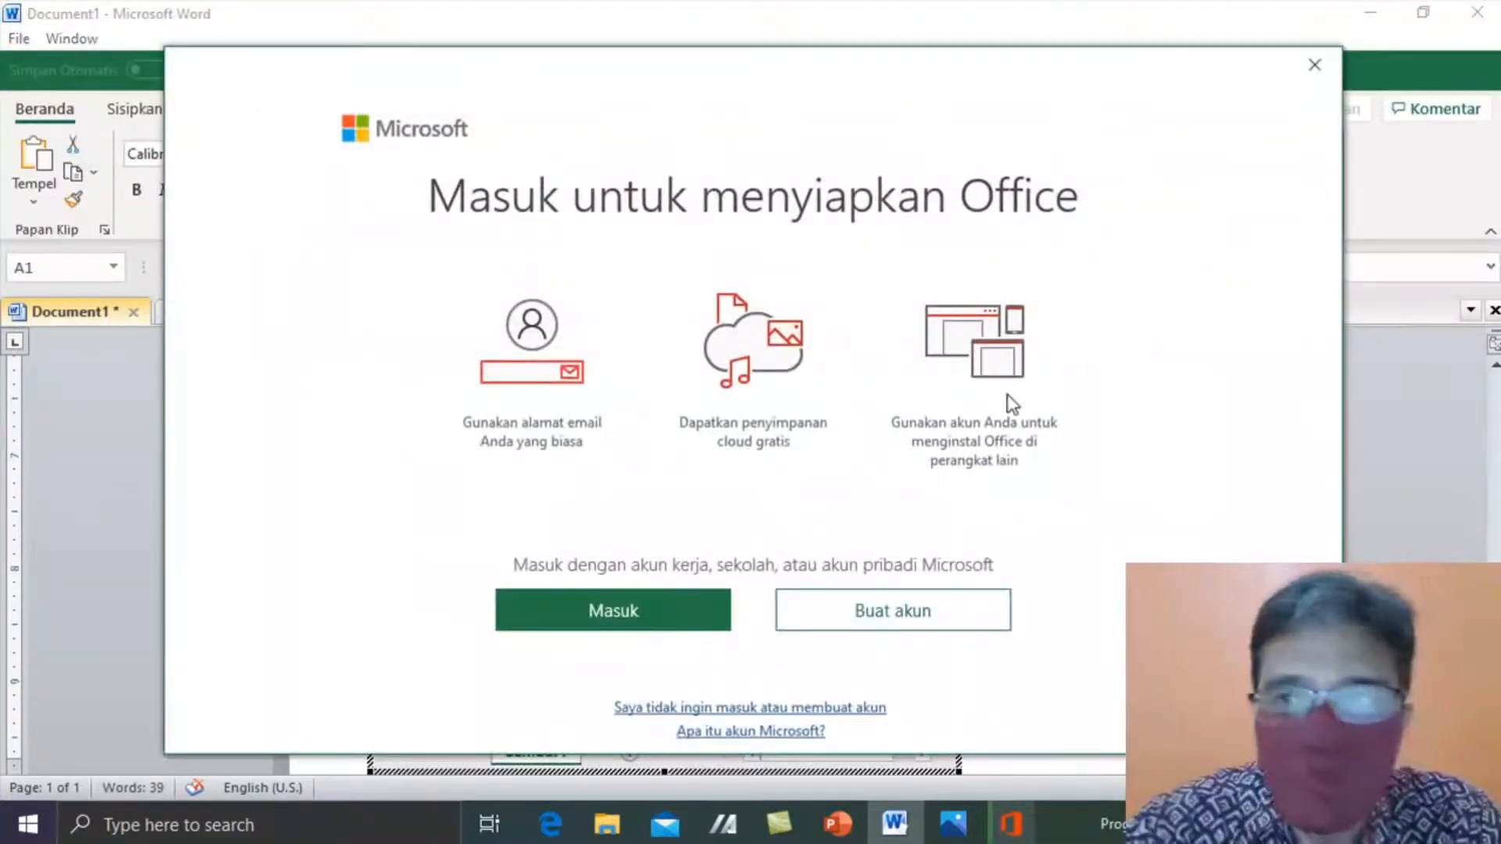
click(1314, 65)
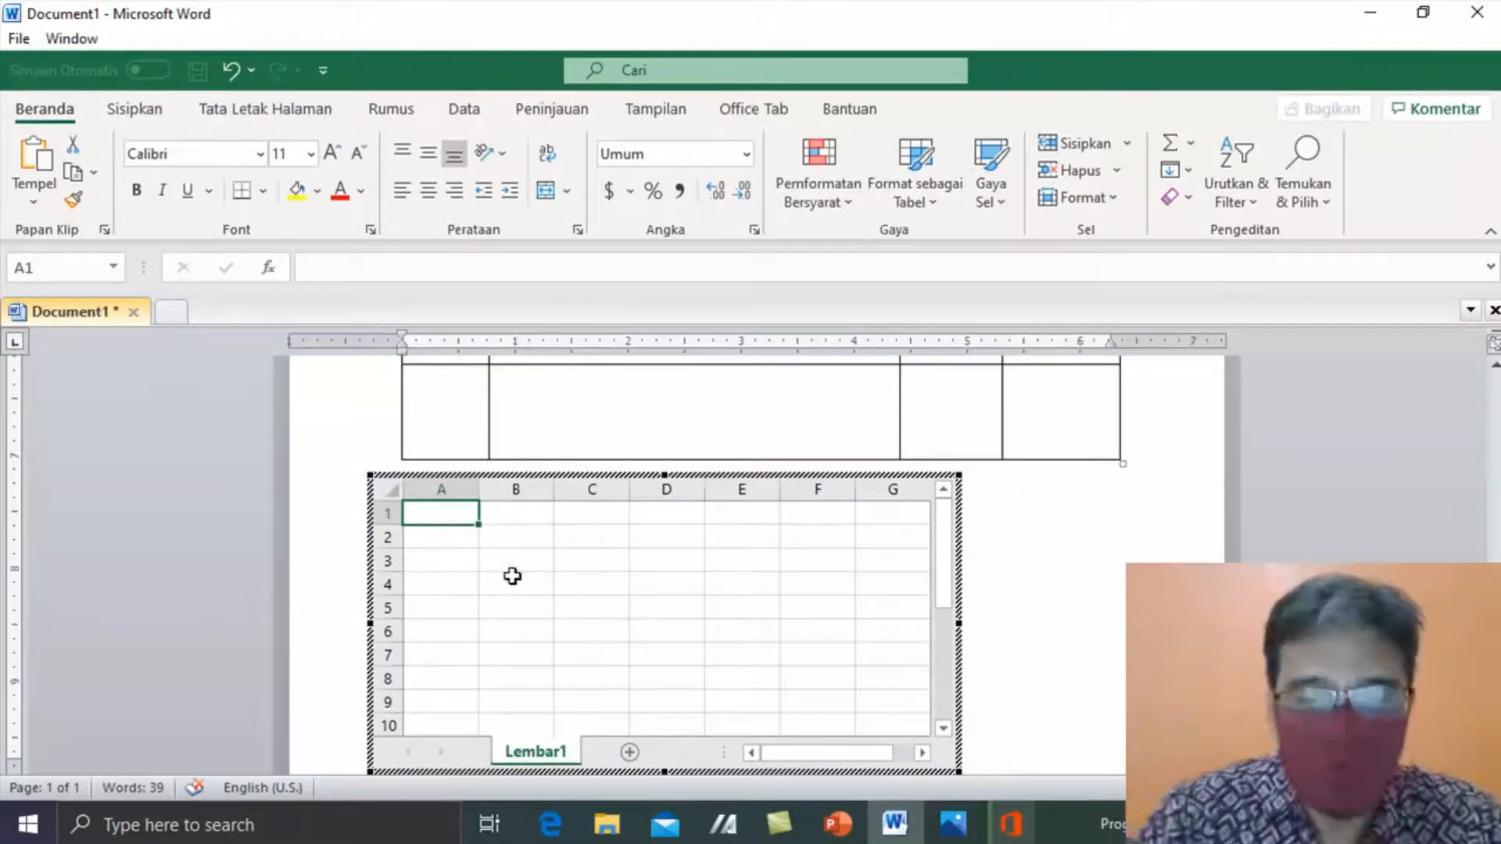
text(Banyakn)
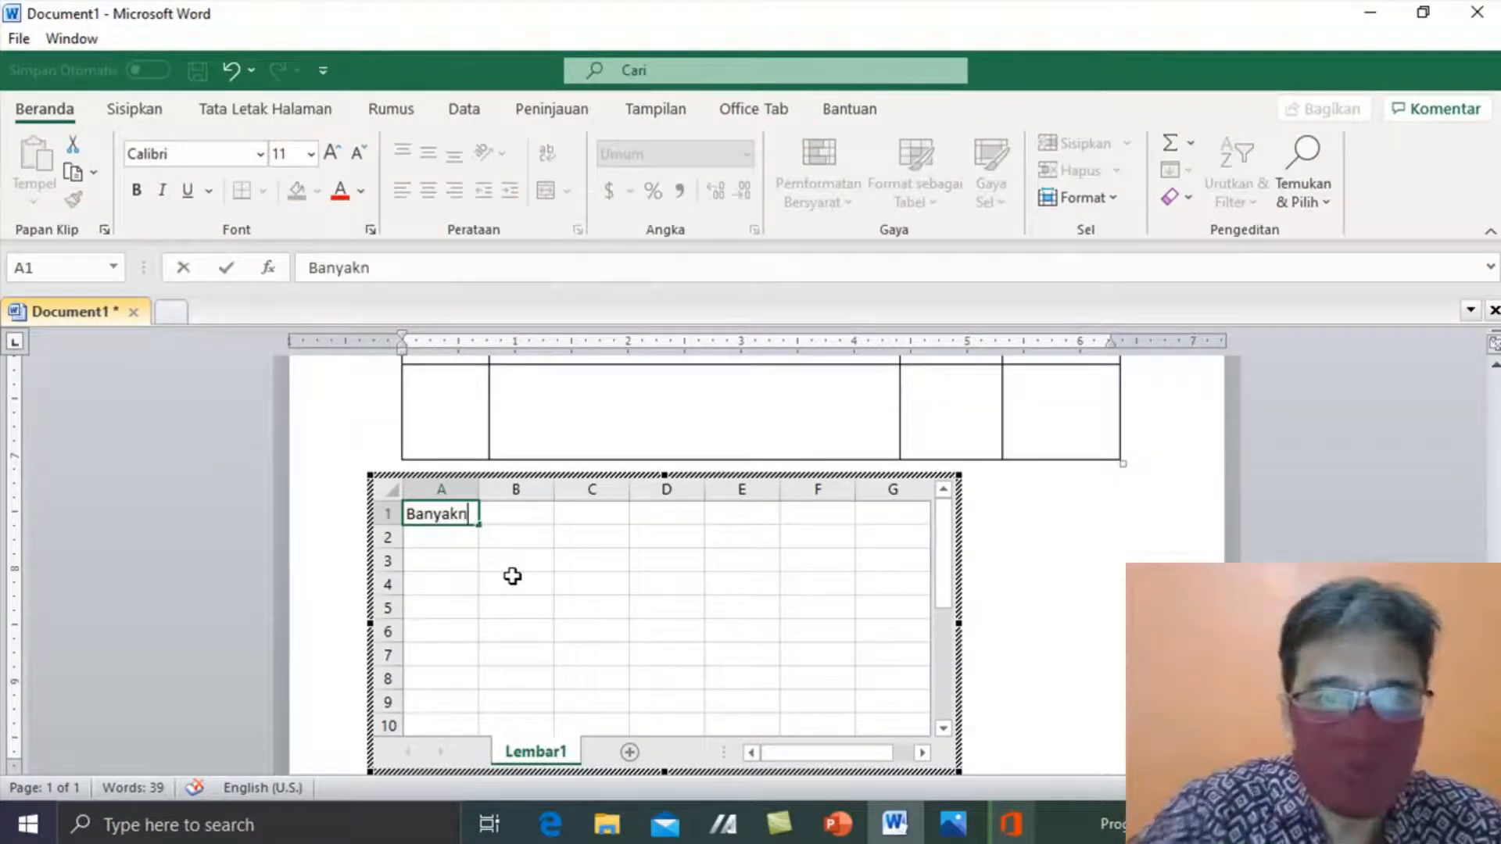
text(ya)
key(Tab)
text(Nama b)
key(BackSpace)
text(Barang)
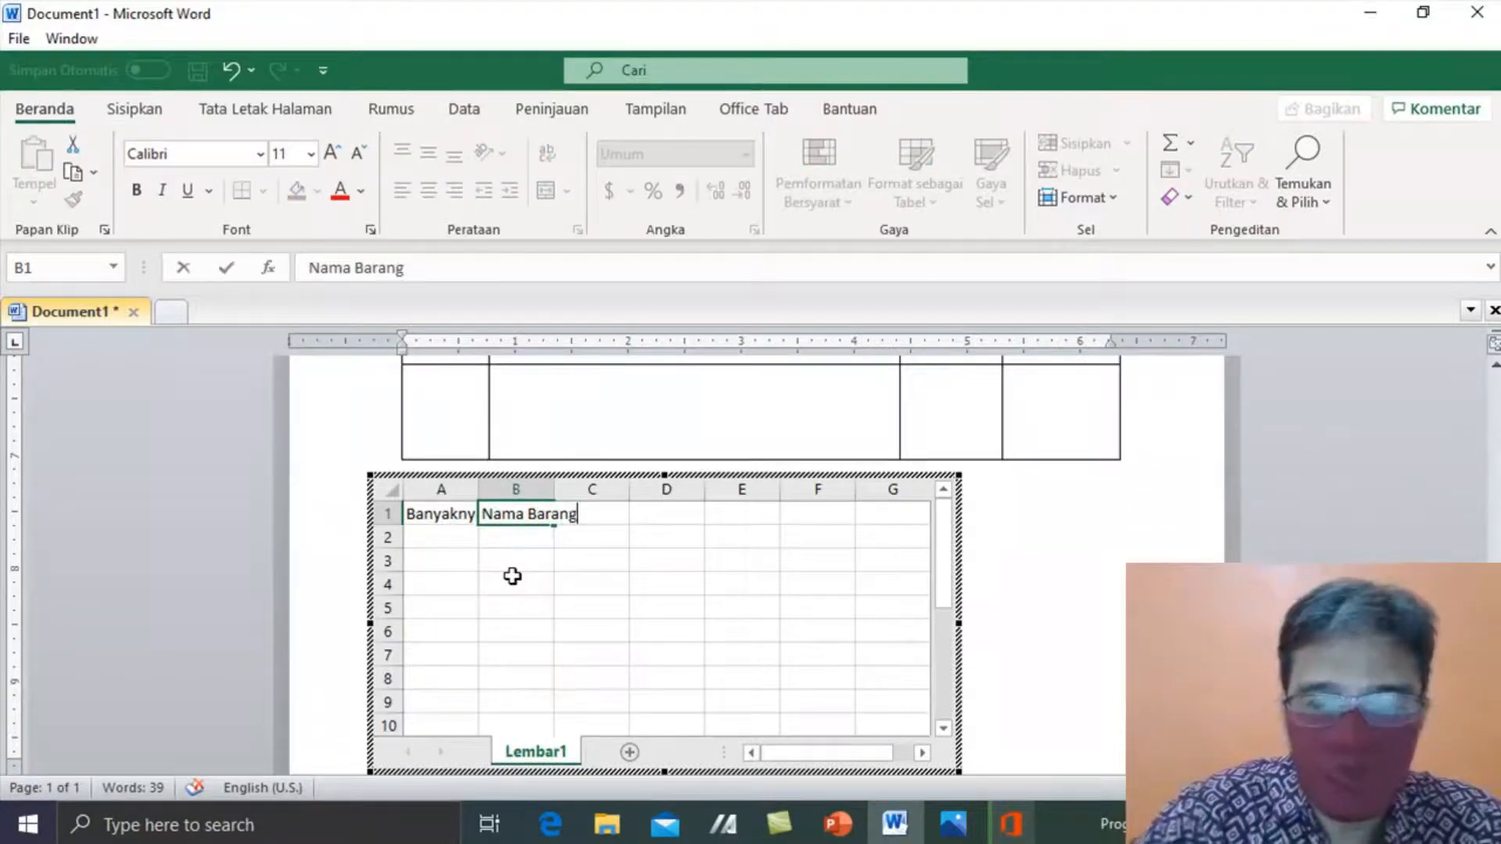
key(Tab)
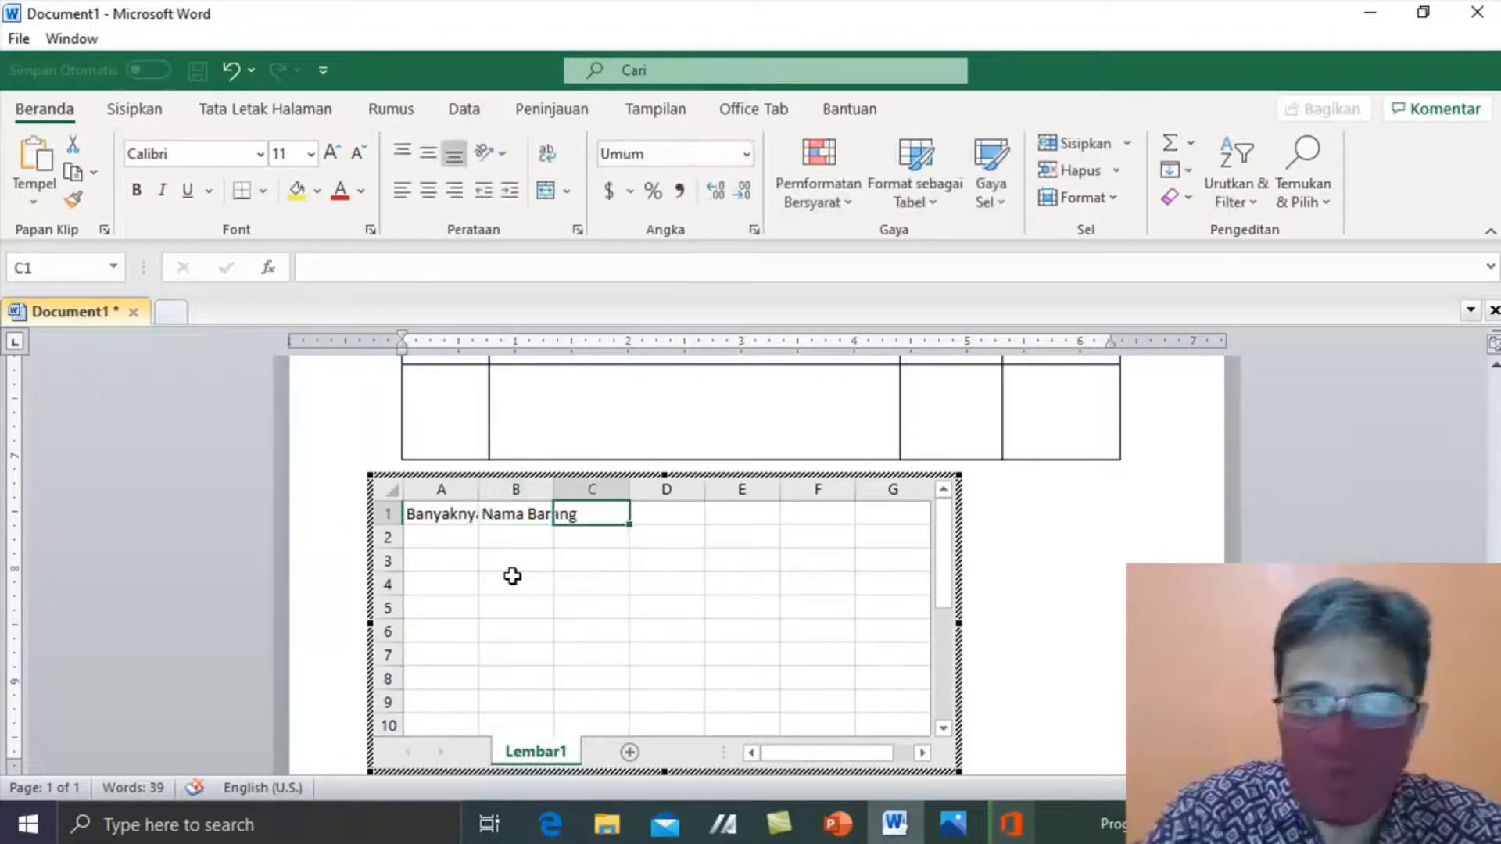
- Add headers Jumlah and Harga, widen column A, and finish editing the sheet
text(Jumlah)
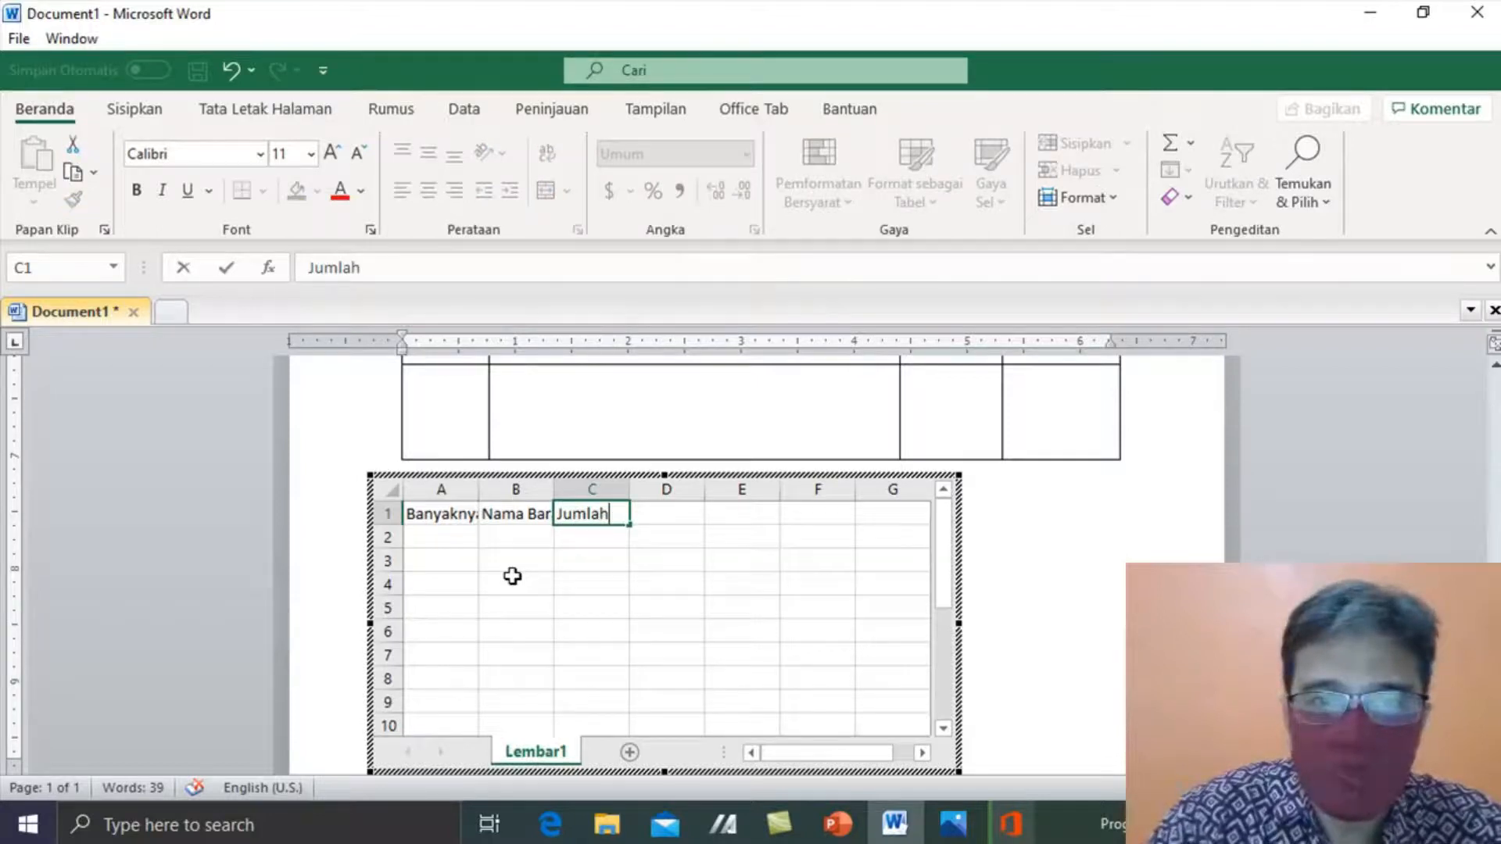
key(Tab)
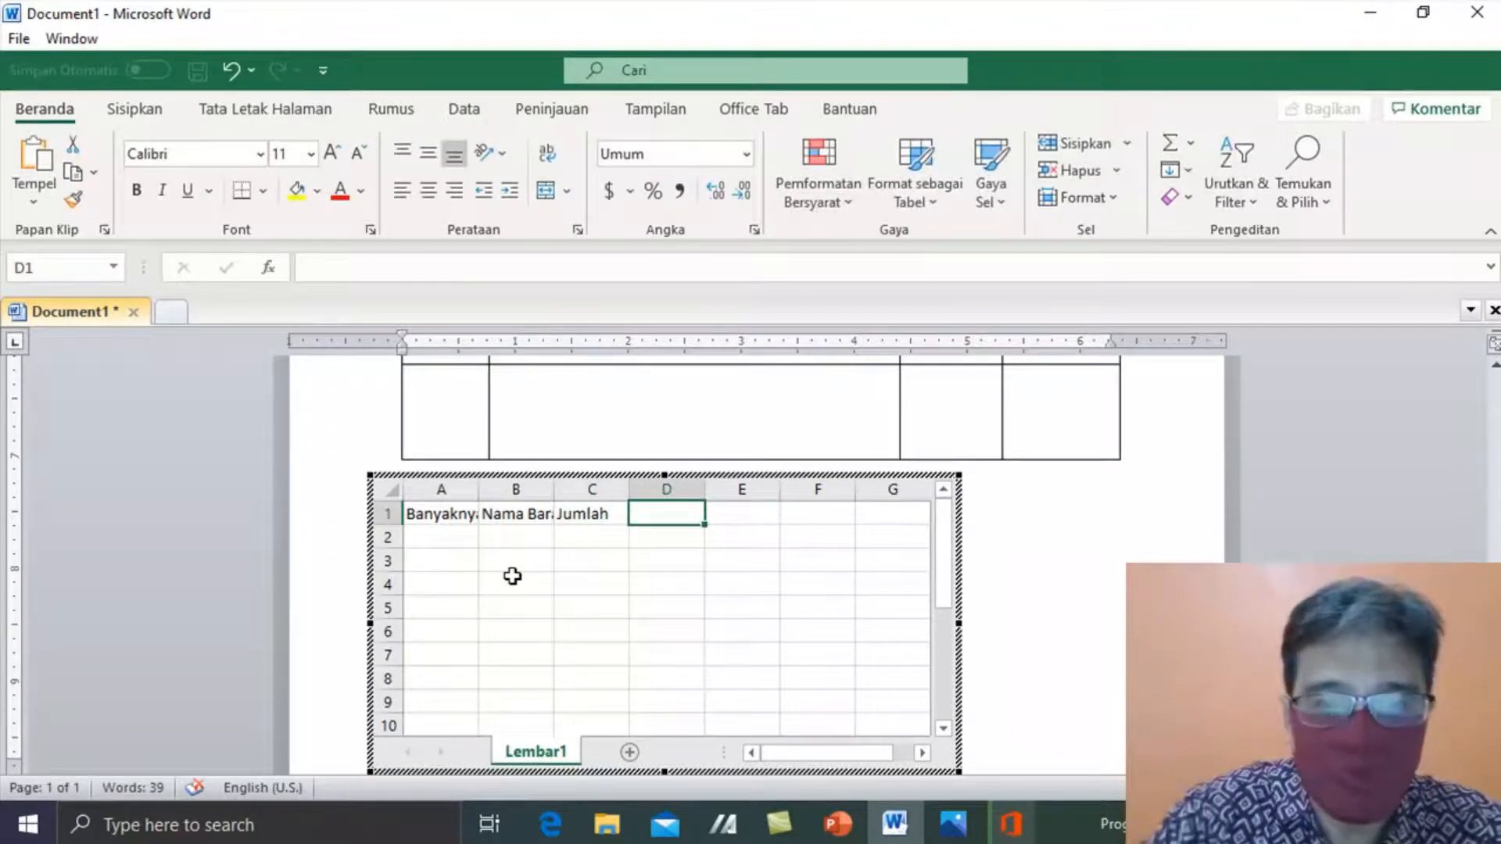
text(Harga)
key(Return)
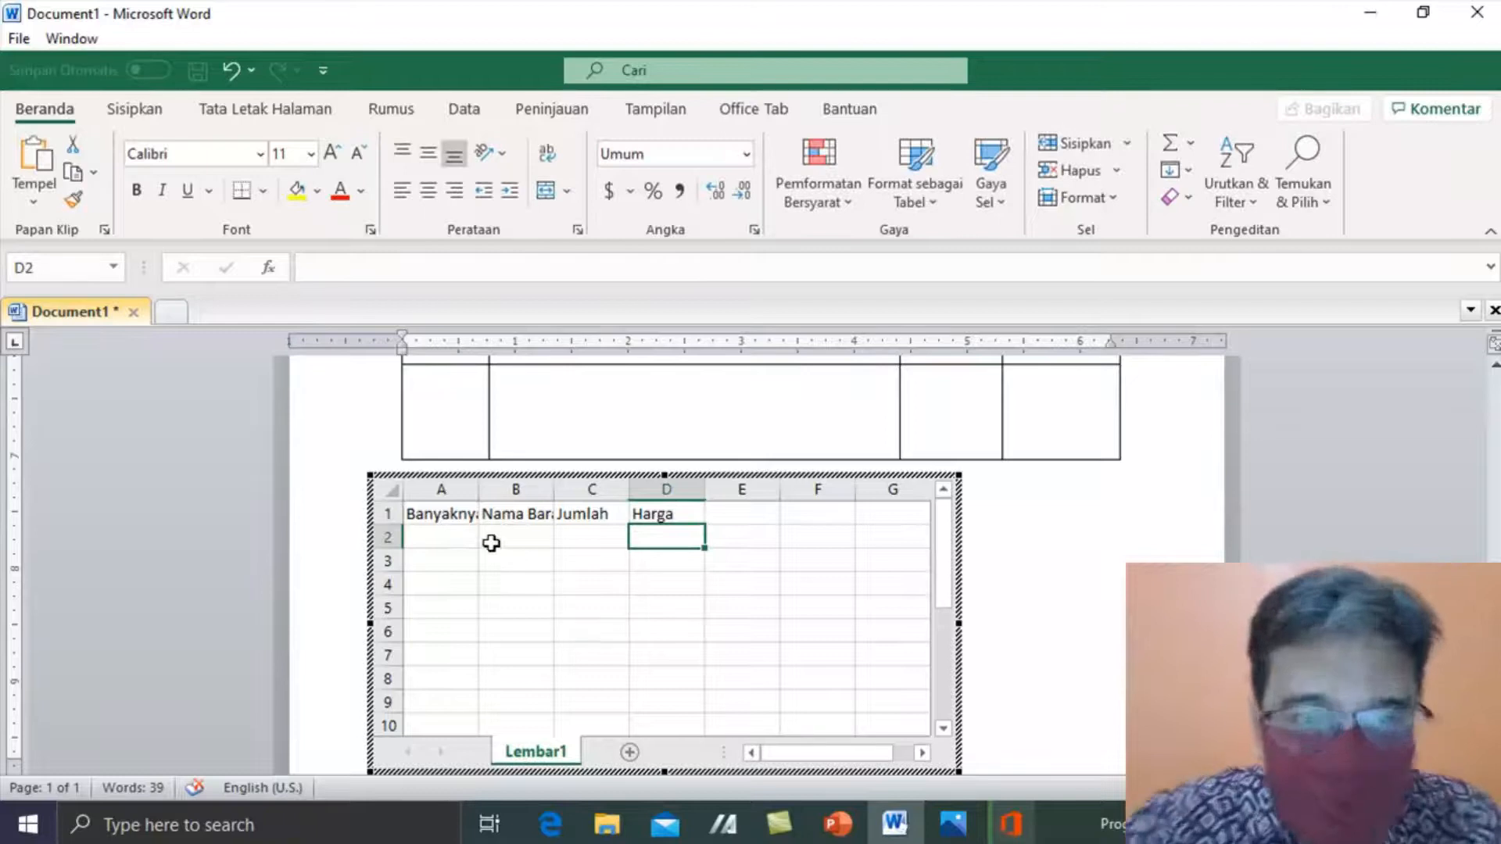
drag(478, 491, 816, 485)
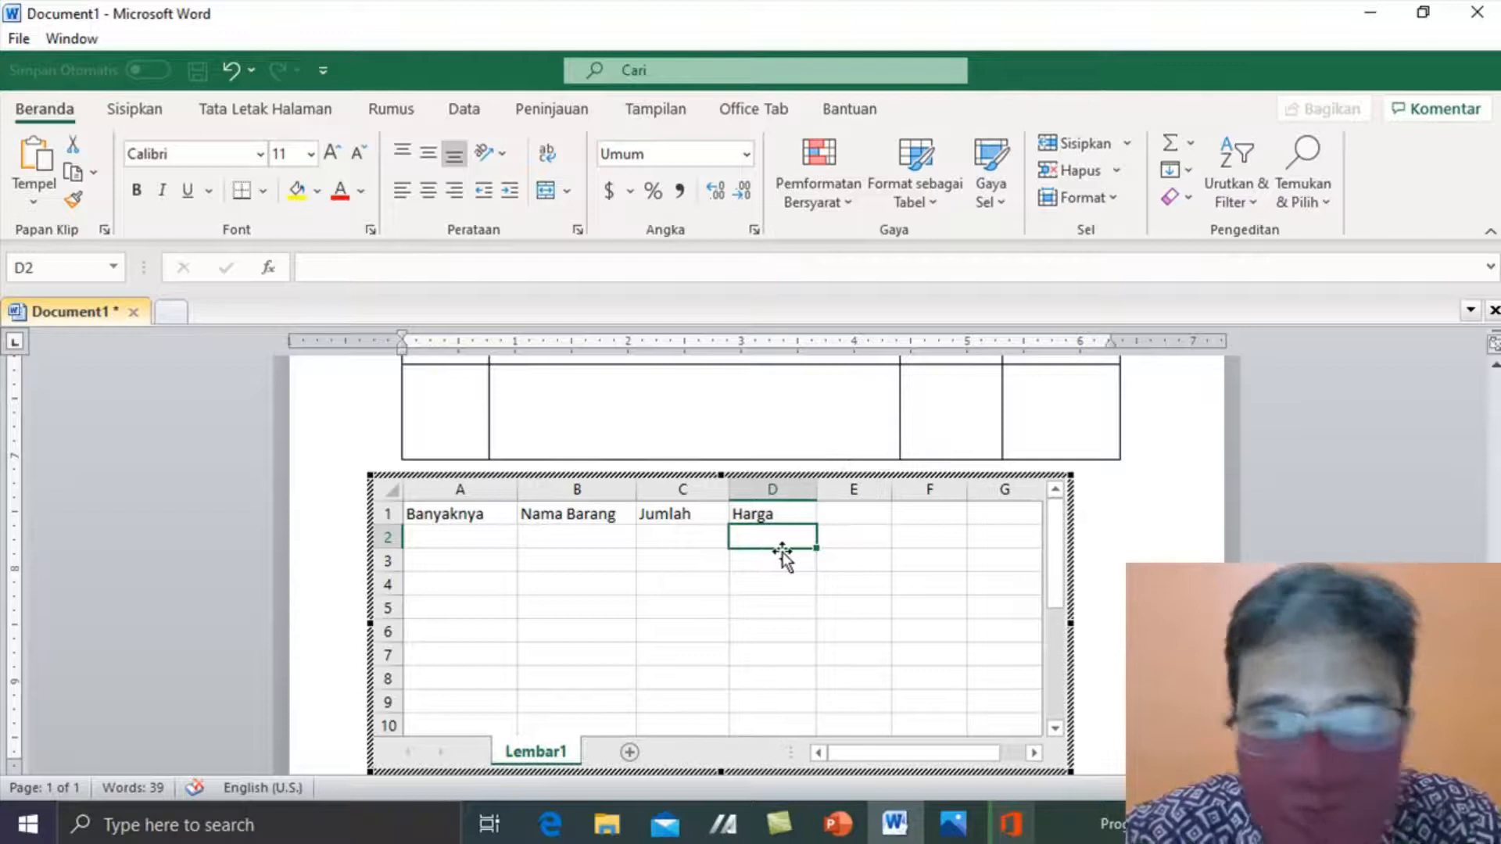
click(1139, 524)
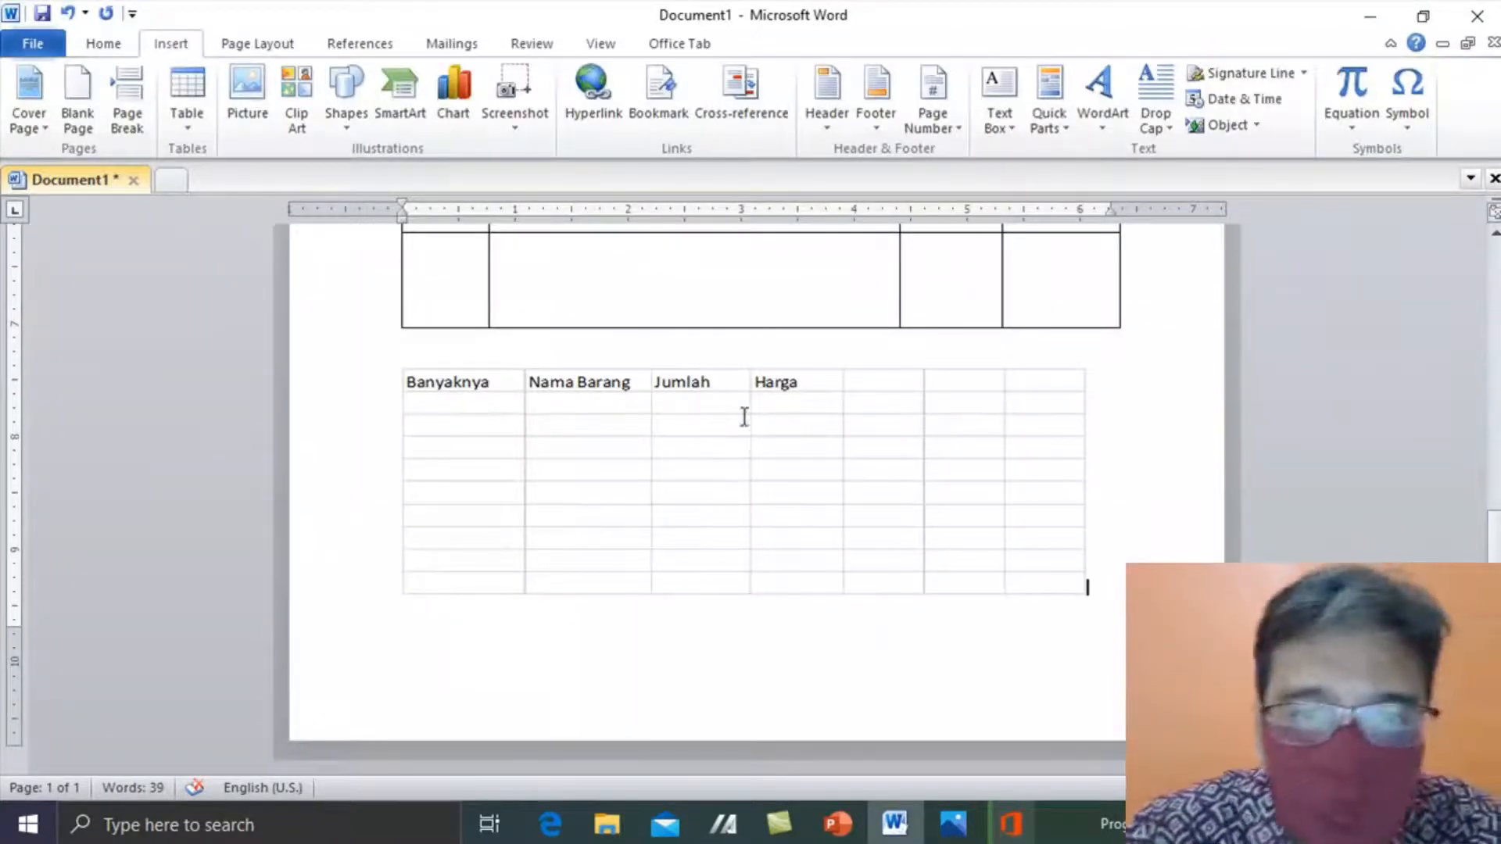
click(686, 411)
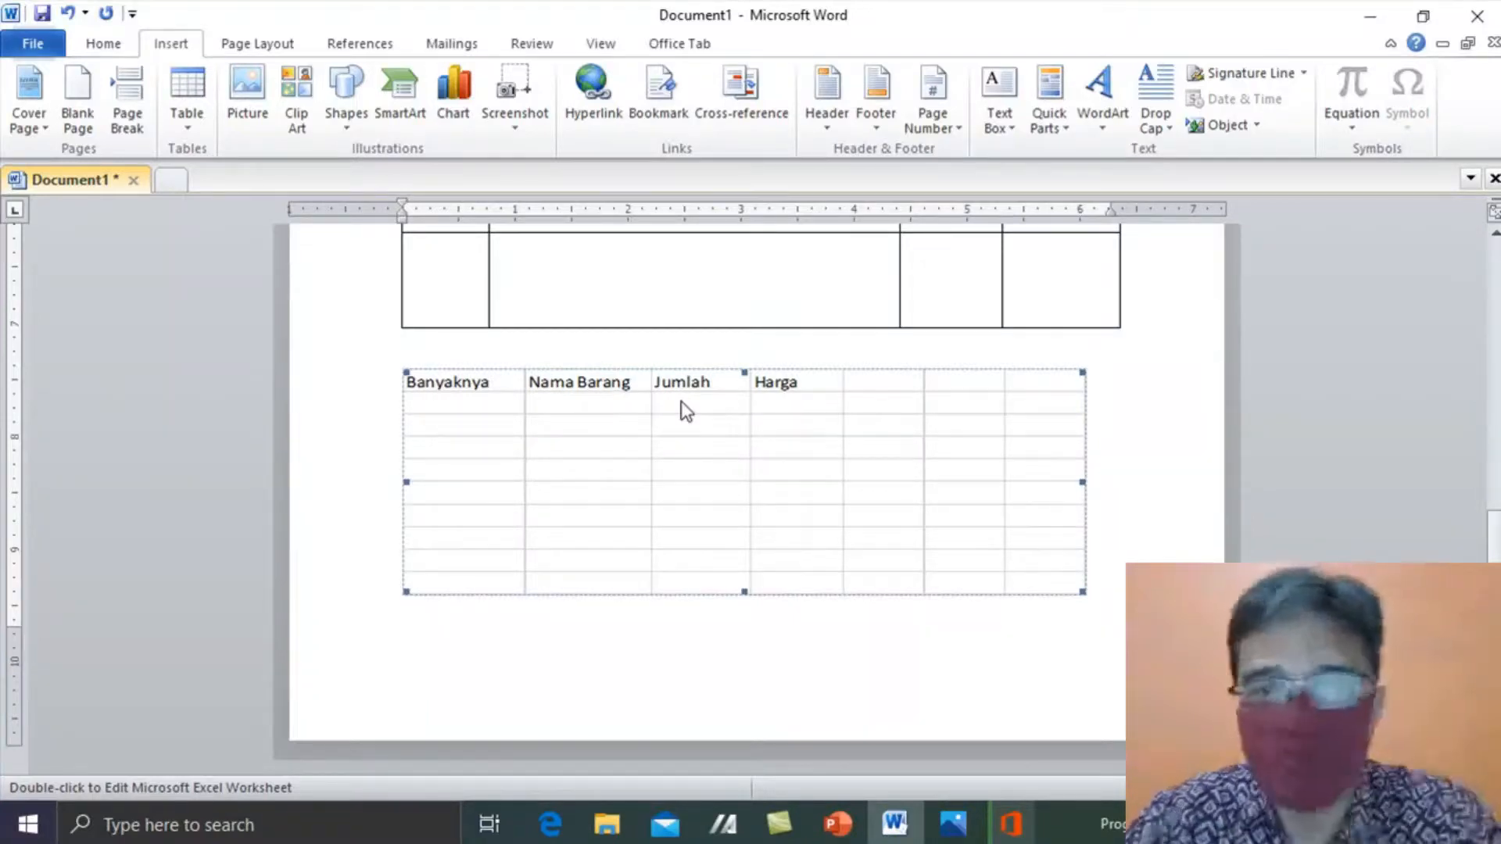
key(Delete)
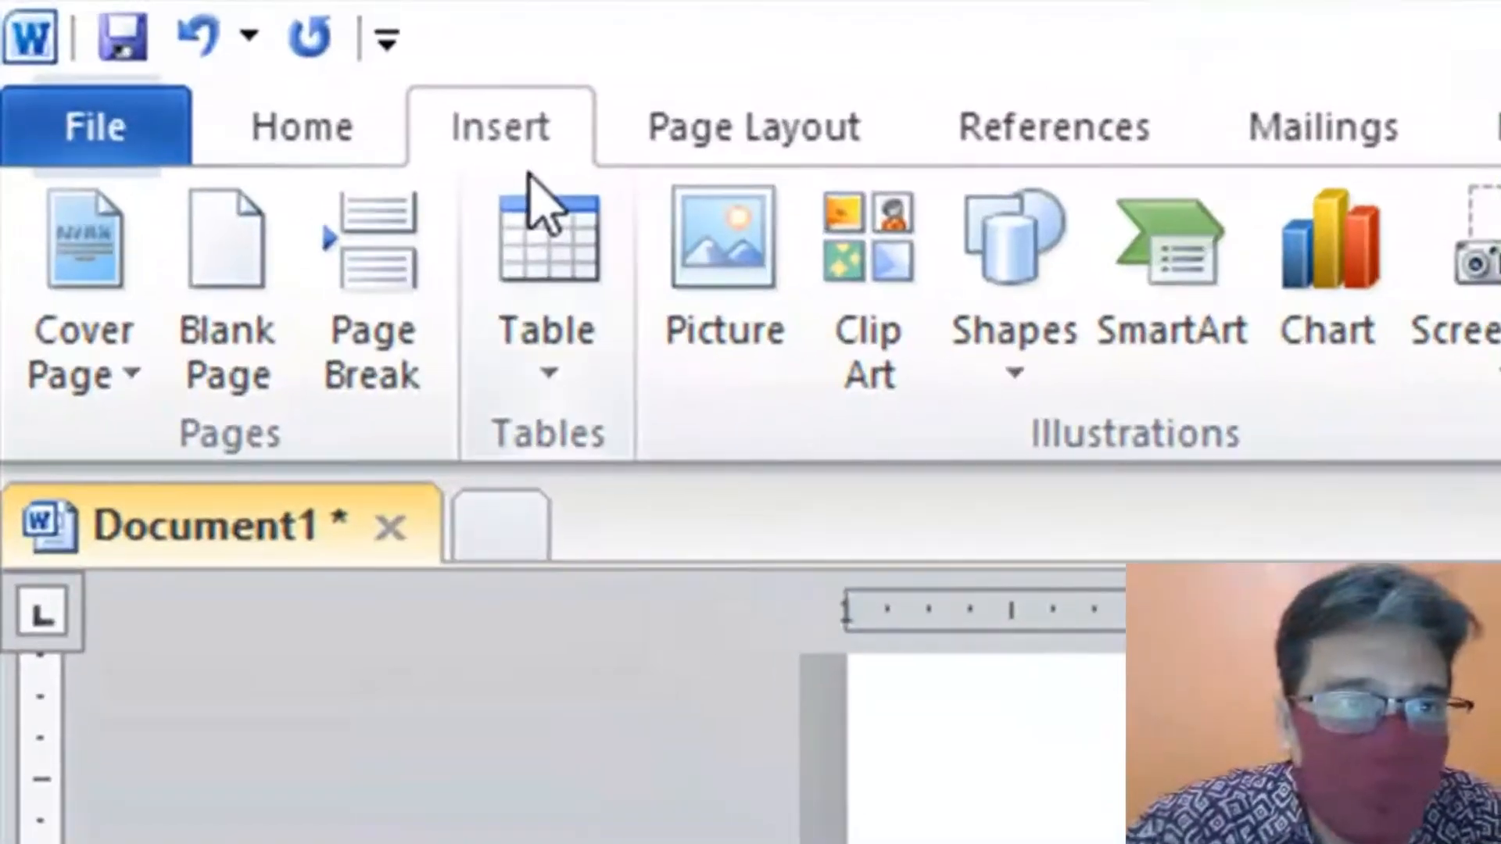
click(194, 128)
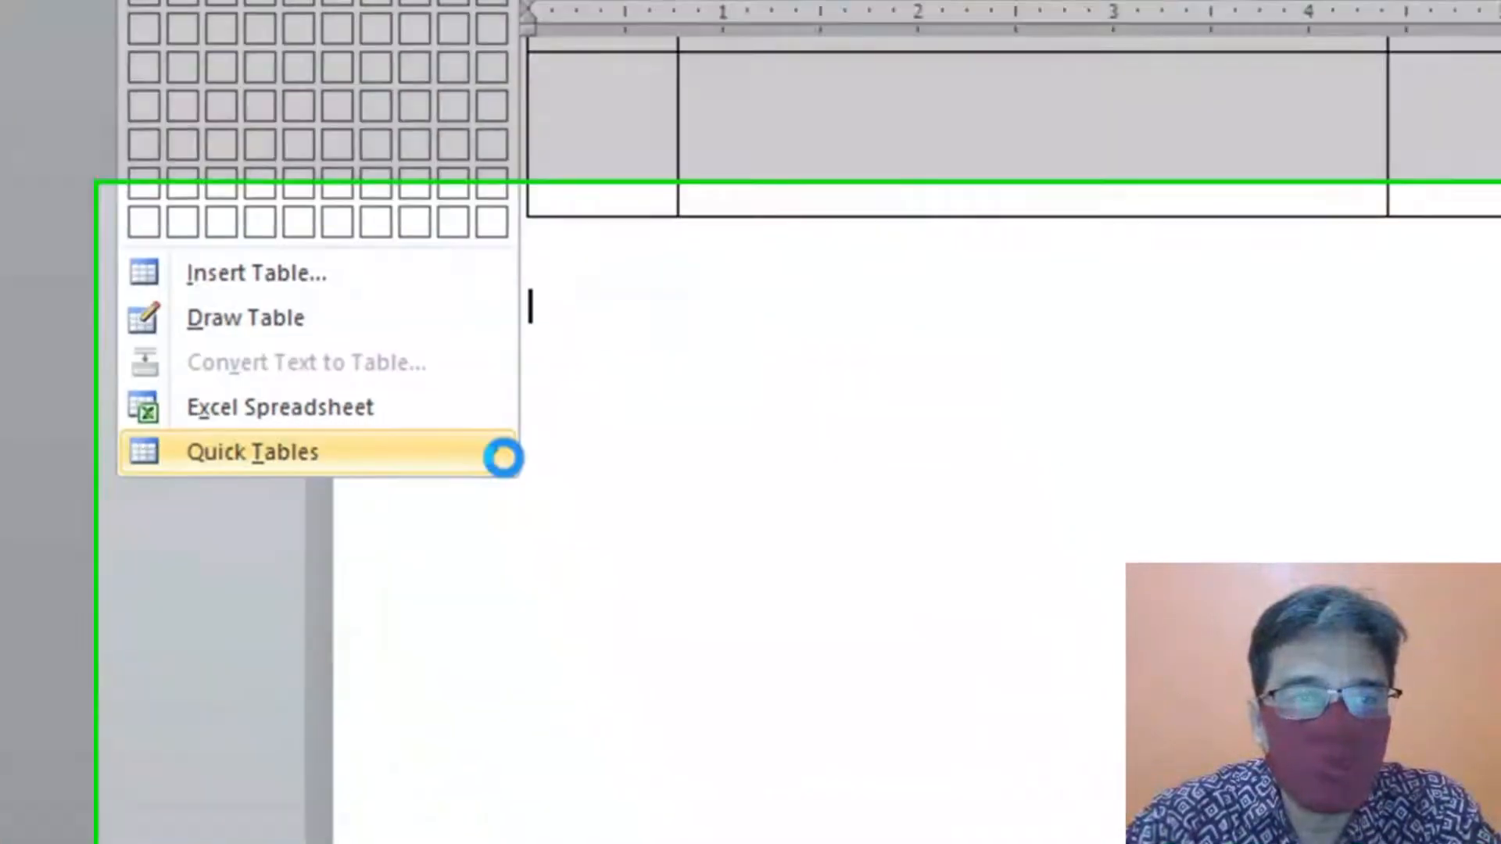
- Insert the Matrix table from the Quick Tables gallery
mouse_move(669, 766)
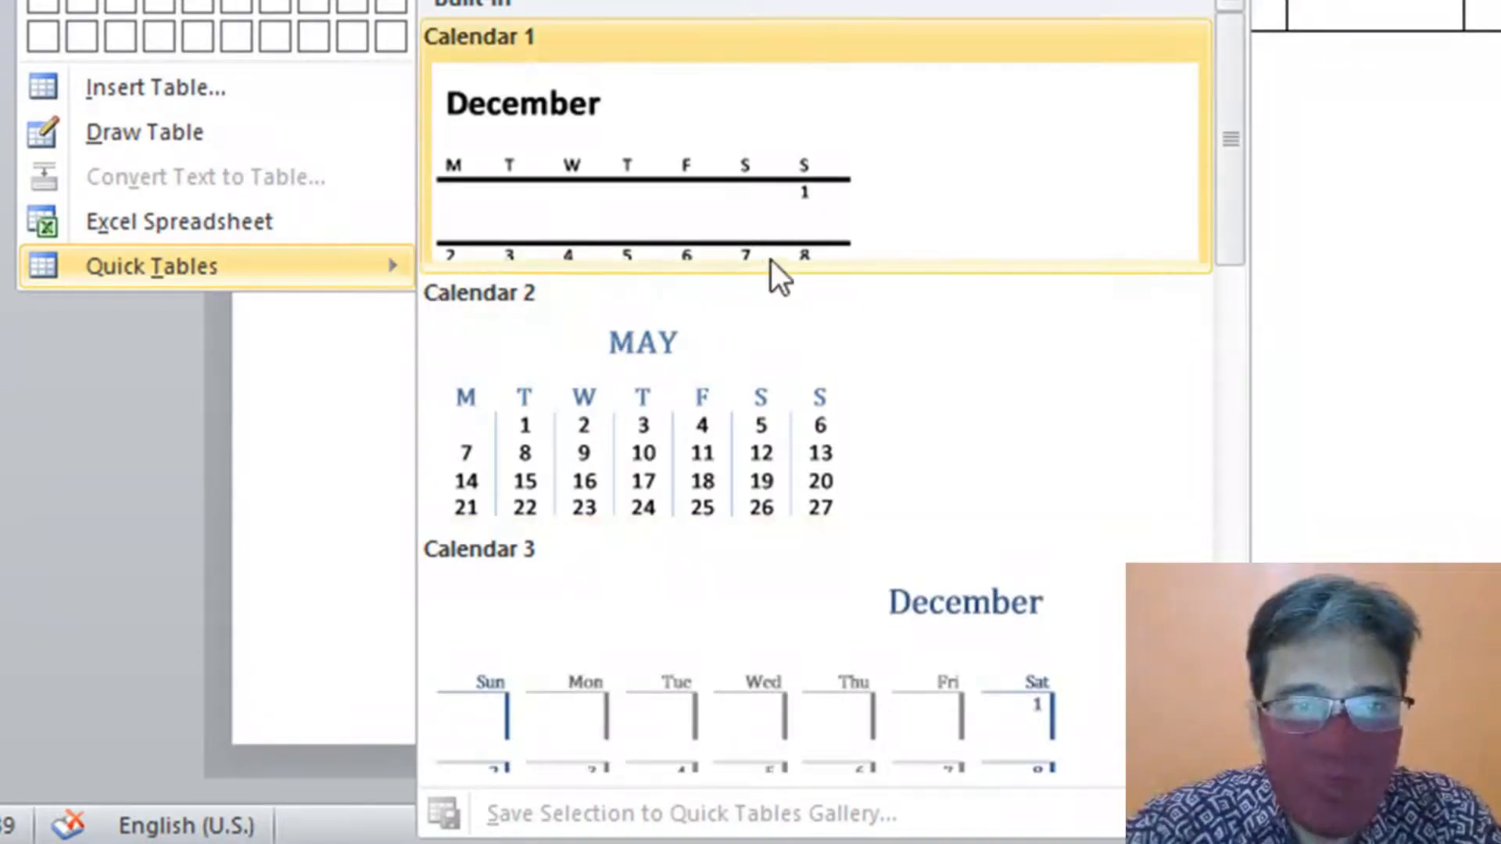
drag(1243, 134, 1249, 487)
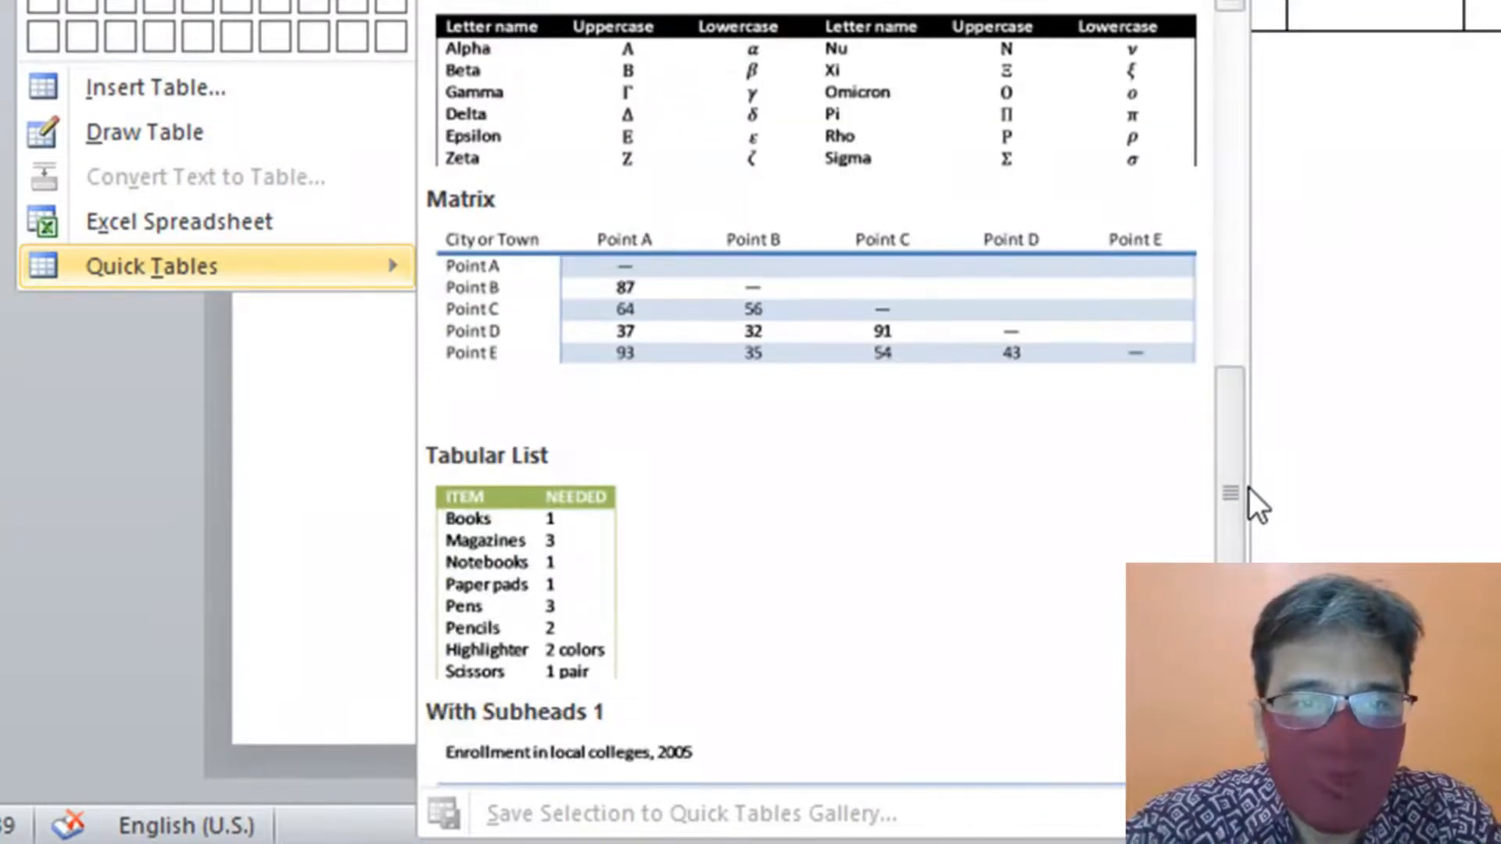
click(841, 331)
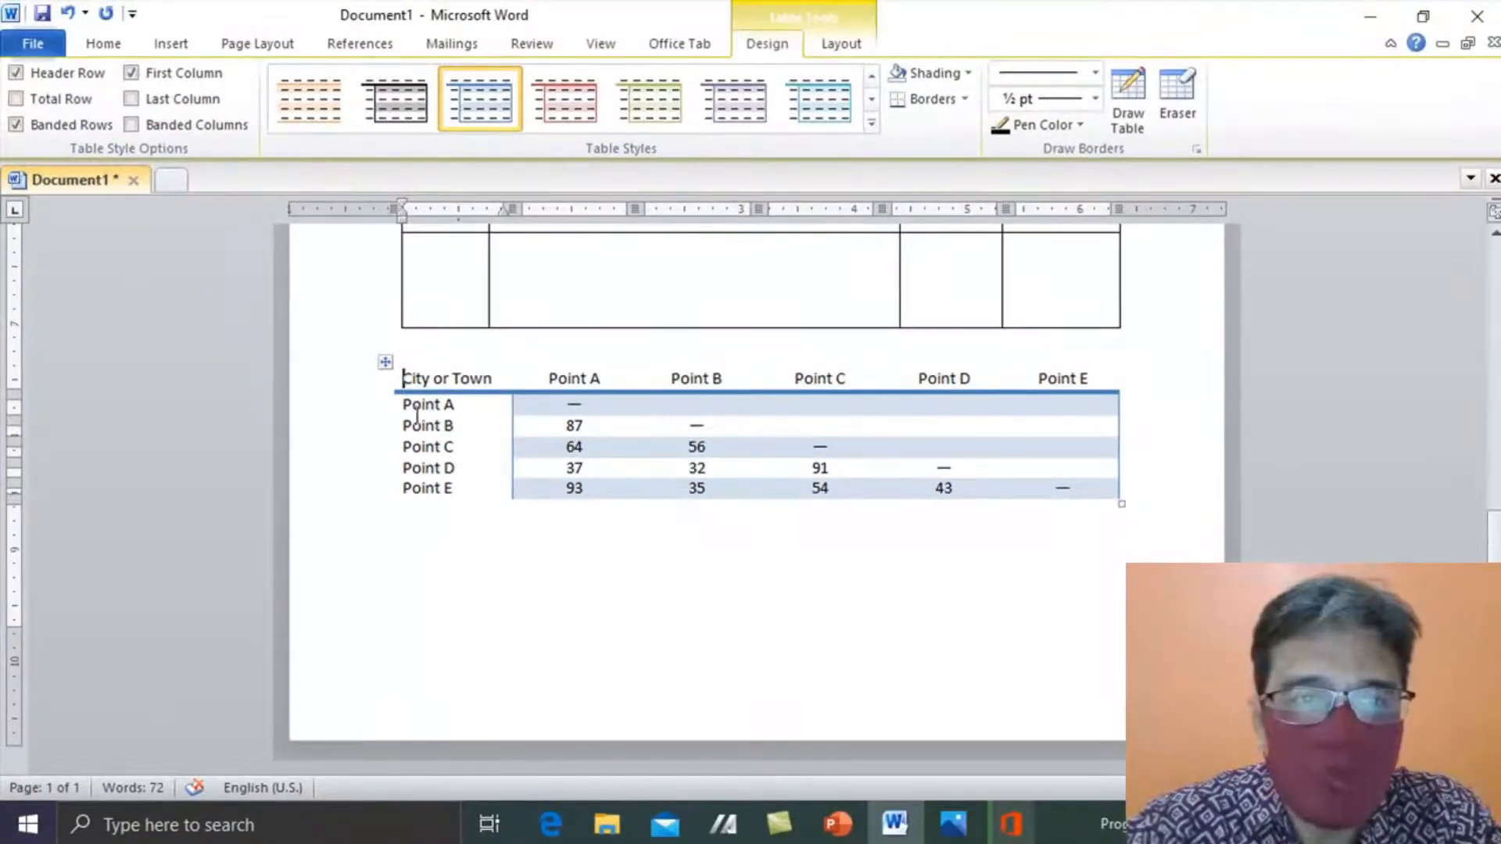
- Clear the Matrix table and type headers Nama Barang, dfasdfa, afasf, afas, asdfda and safda
drag(402, 378, 1058, 481)
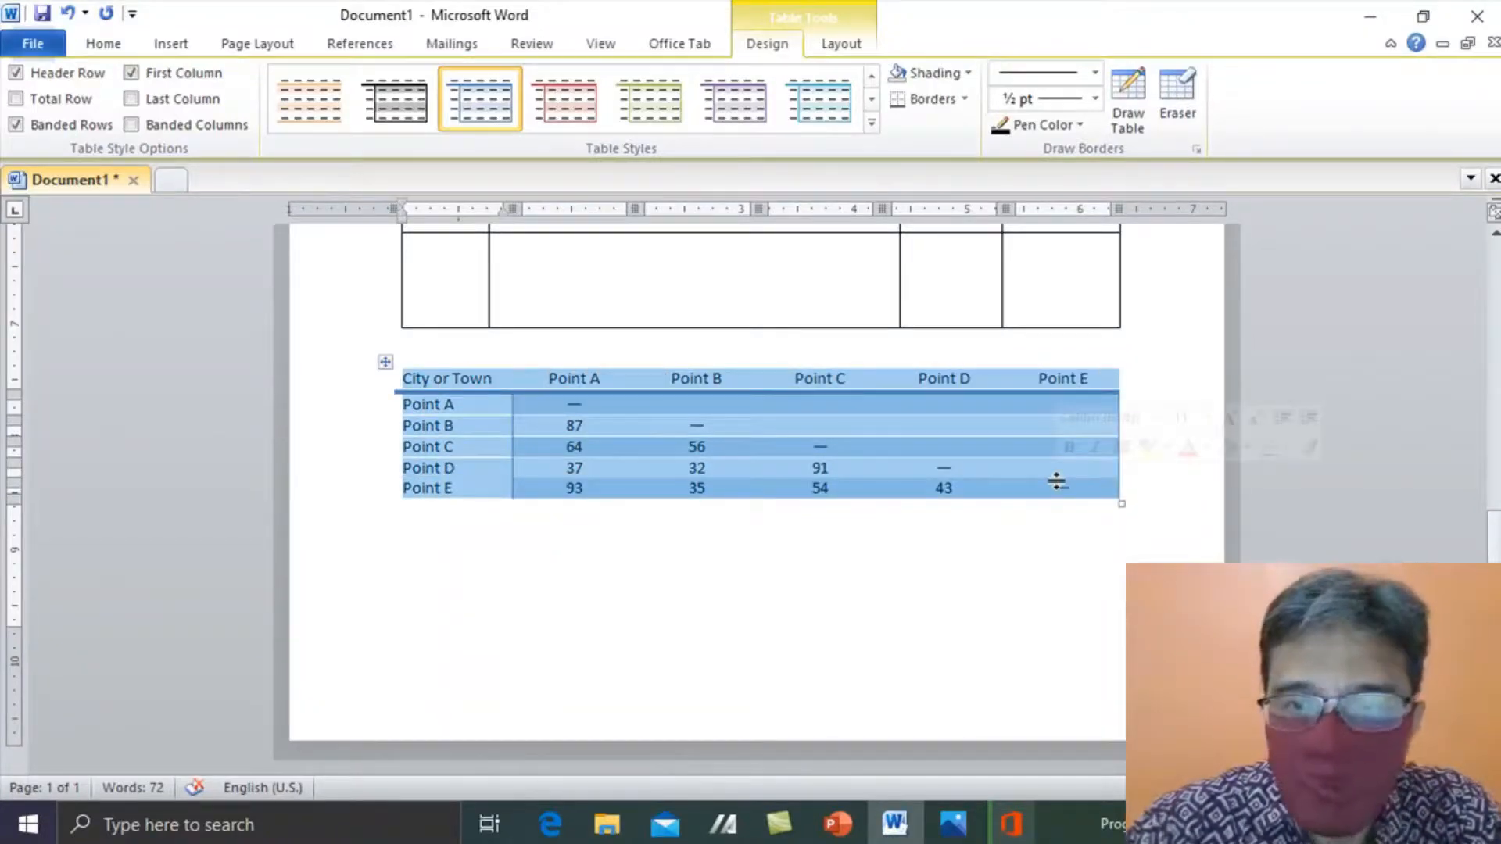
key(Delete)
text(Nama Barang)
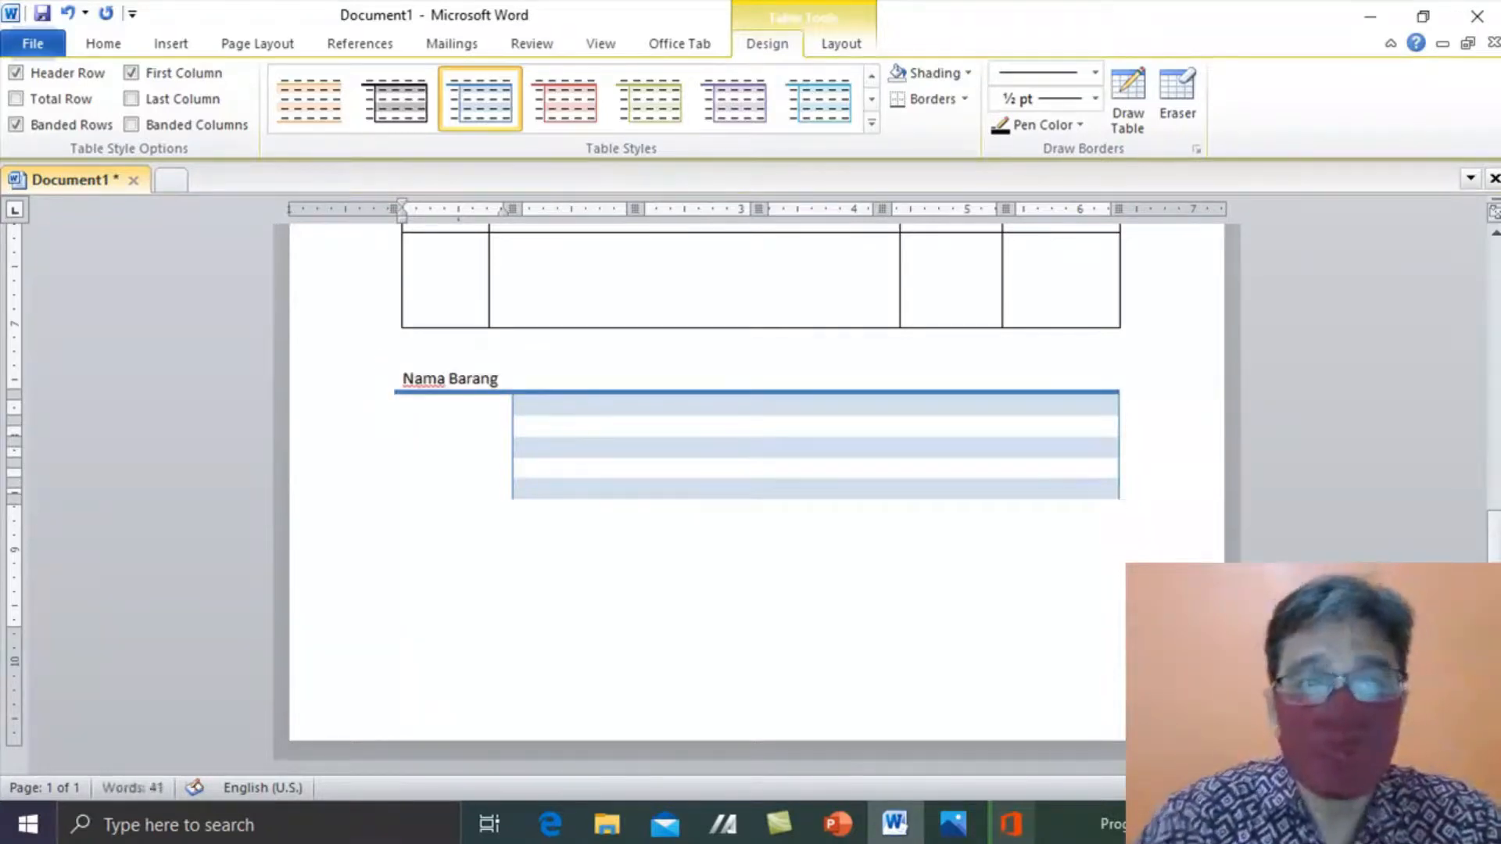
key(Tab)
text(dfasdfa)
key(Tab)
text(afasf)
key(Tab)
text(afas)
key(Tab)
text(asdfda)
key(Tab)
text(safda)
key(Right)
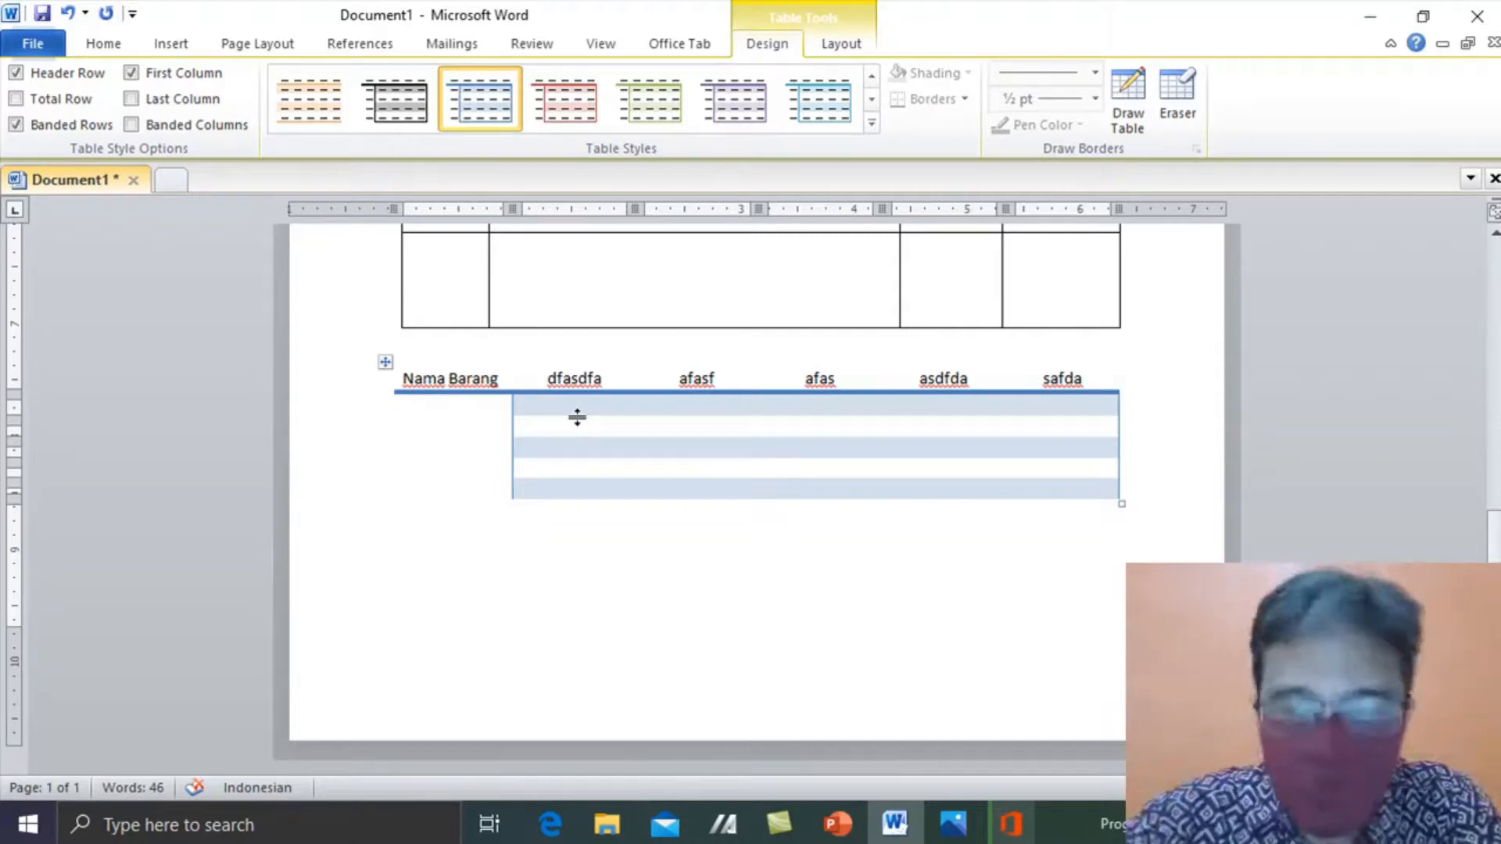
drag(1493, 543, 1489, 271)
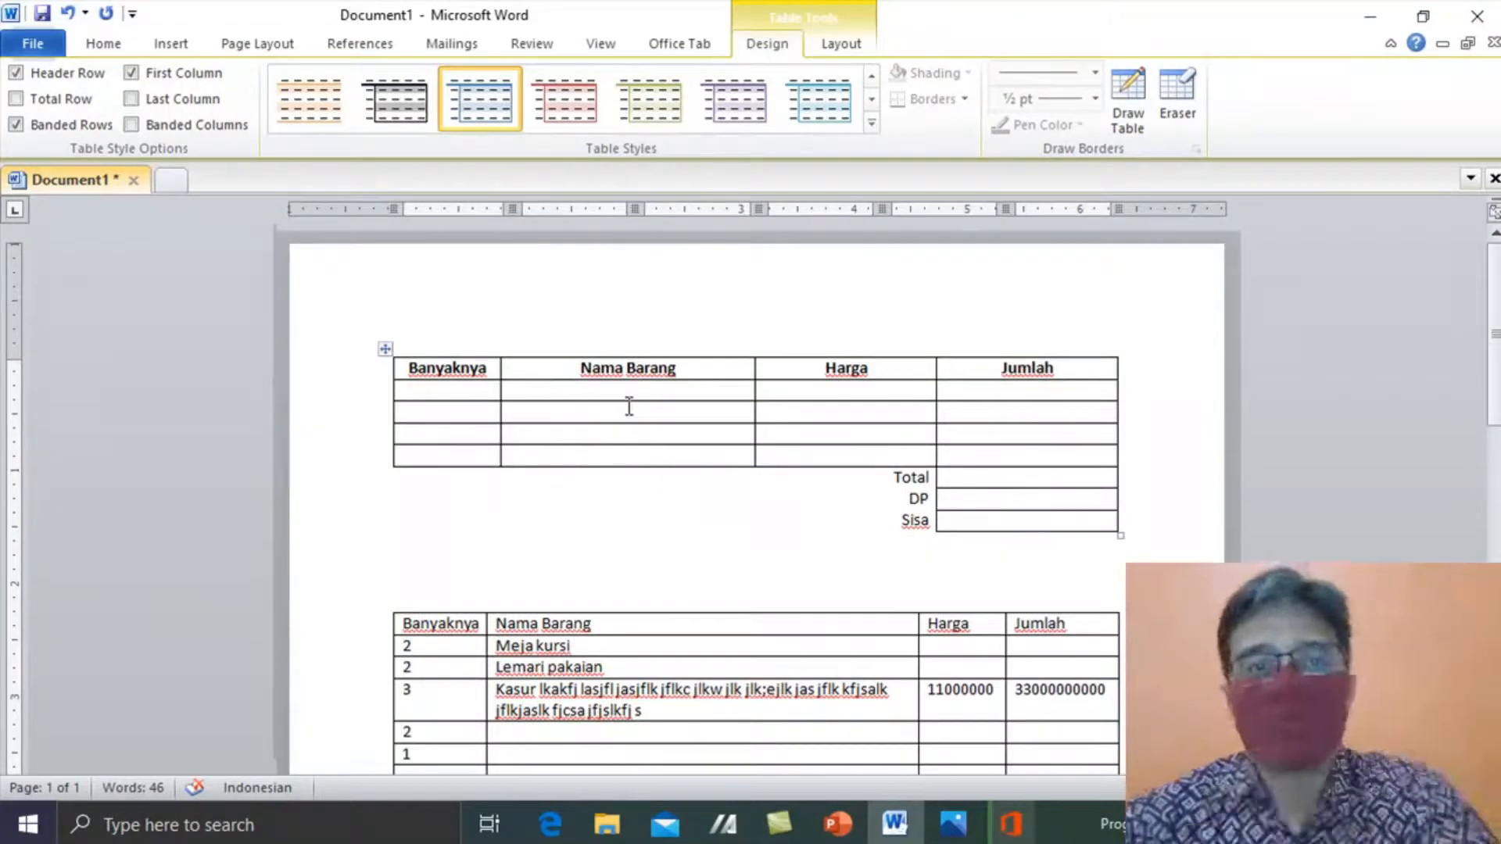
click(574, 393)
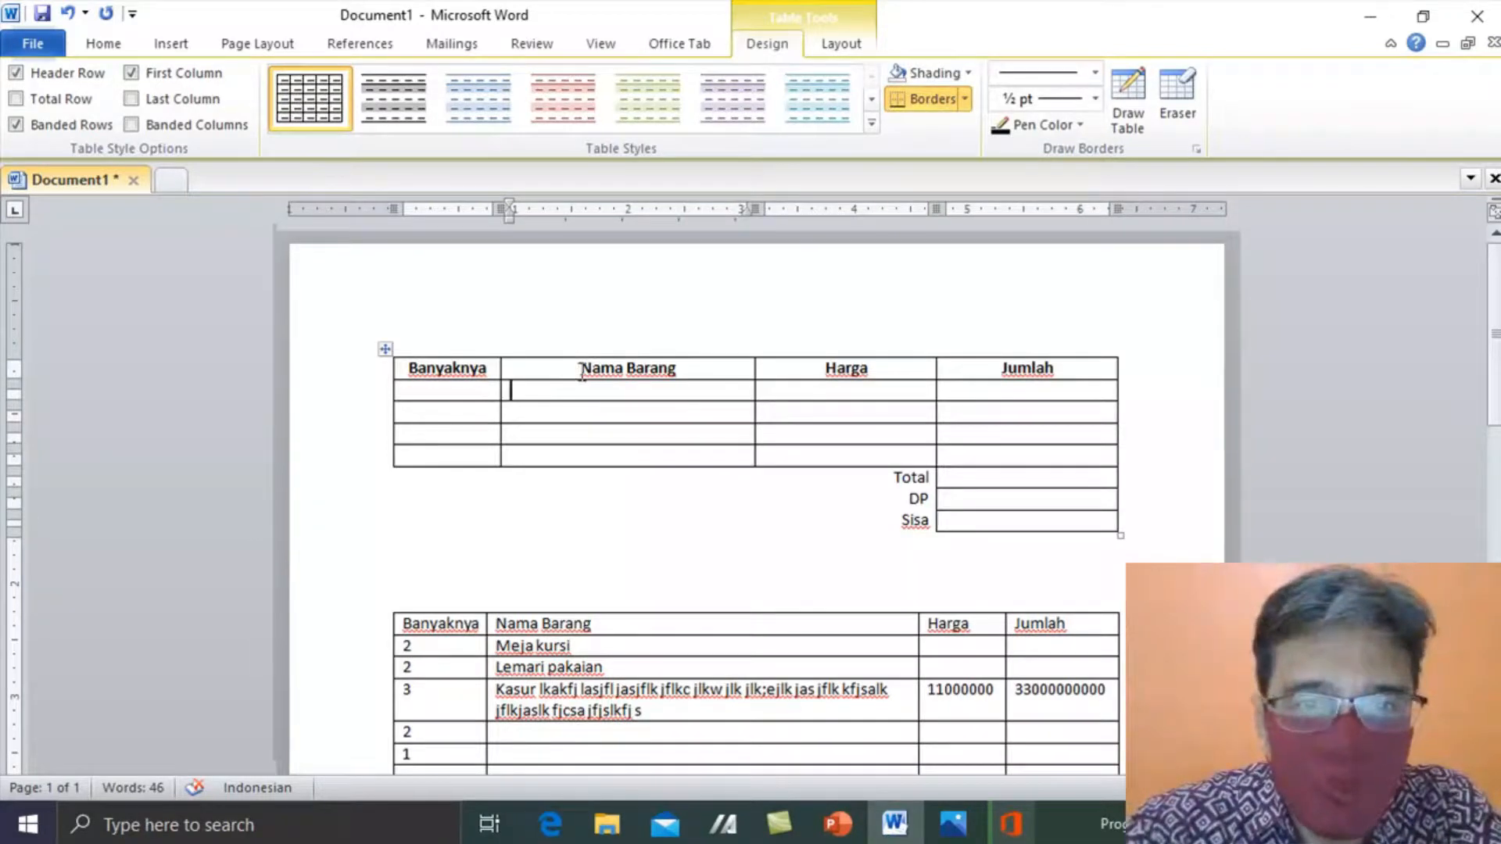
drag(582, 367, 594, 457)
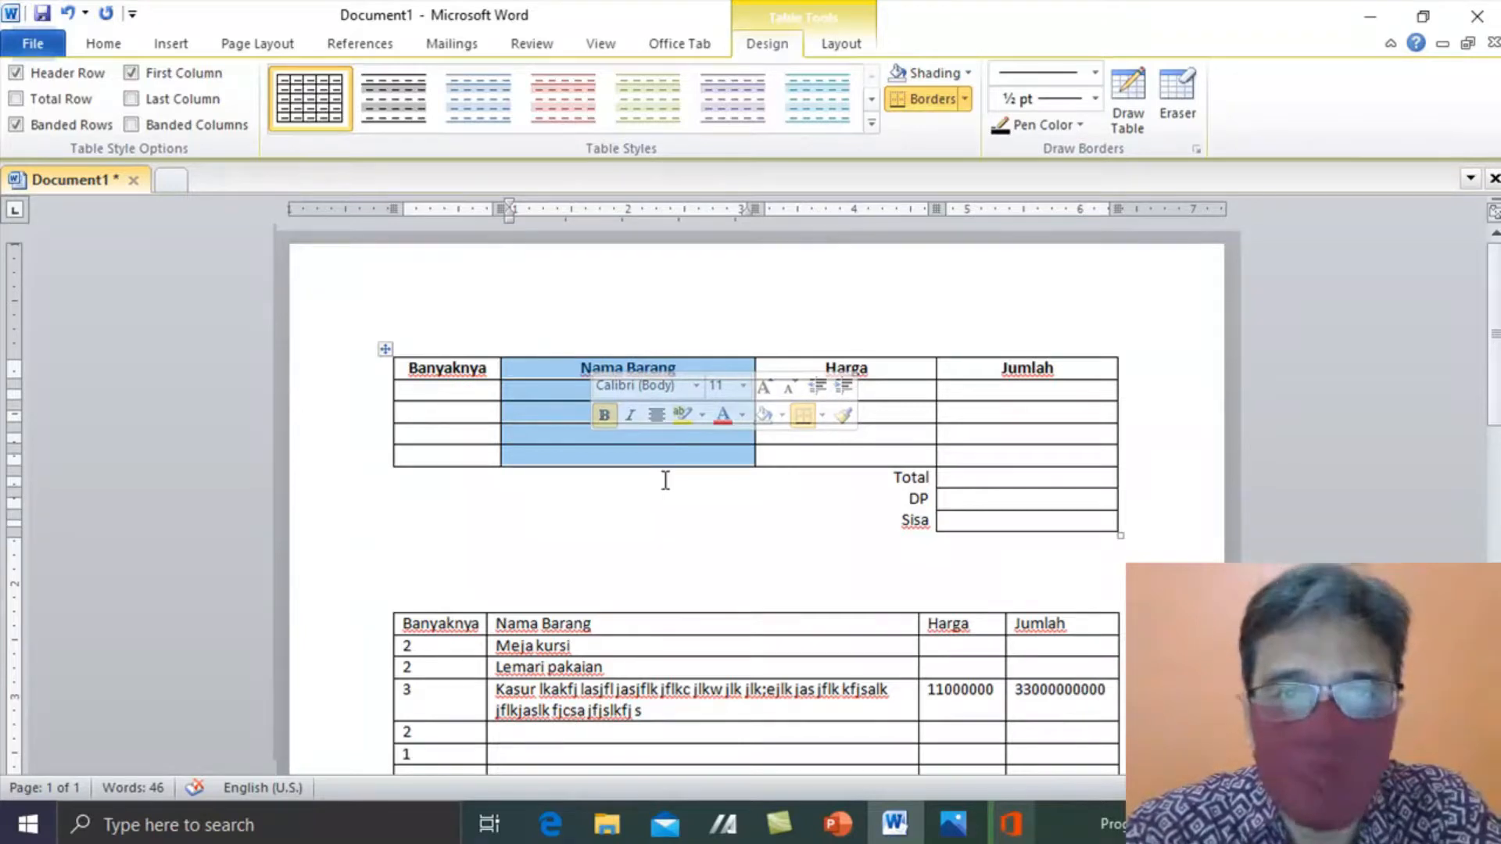
click(601, 414)
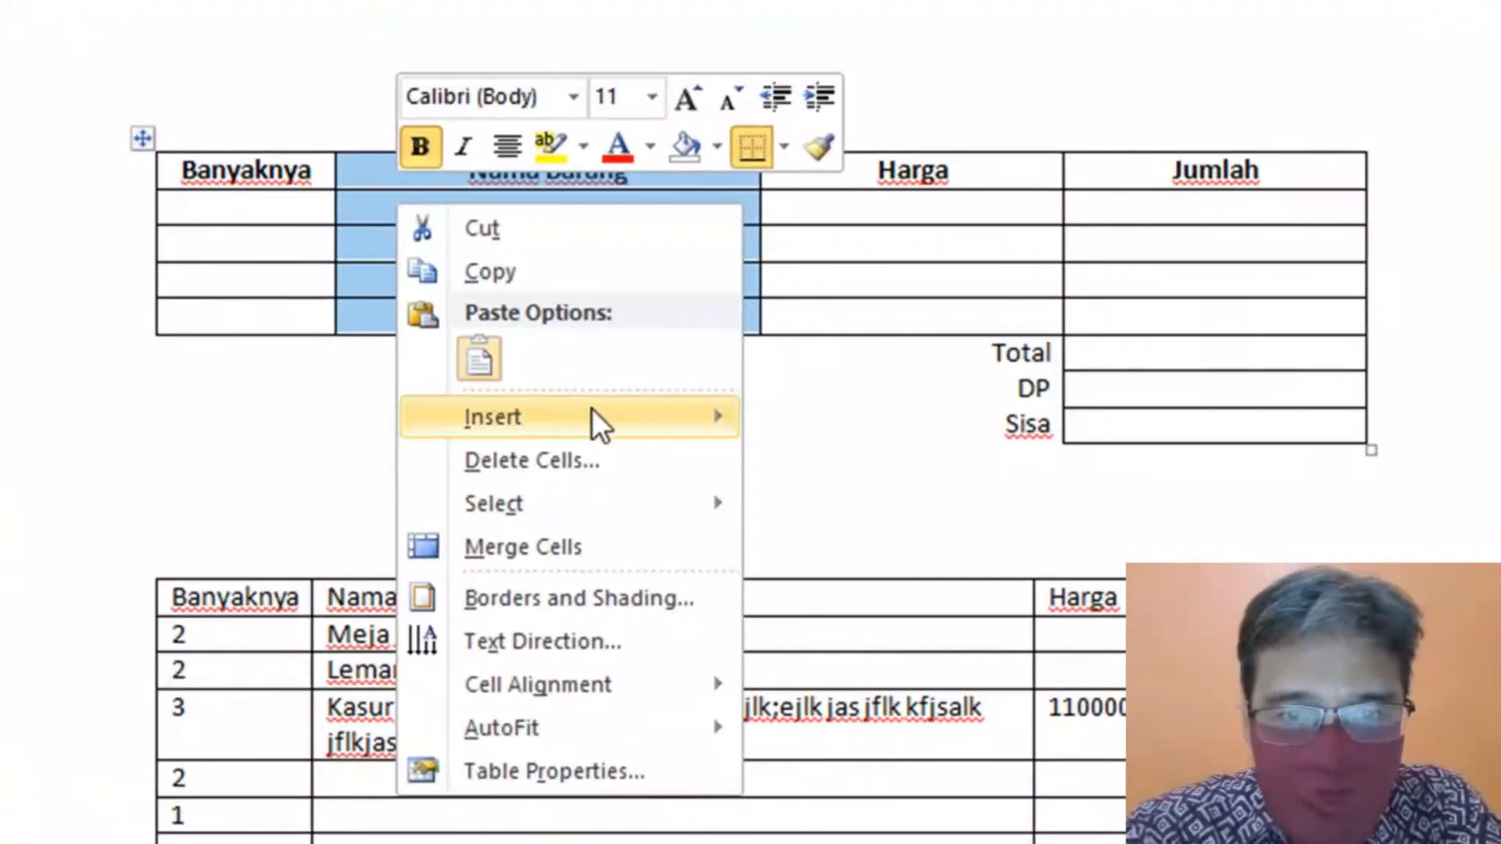
mouse_move(659, 516)
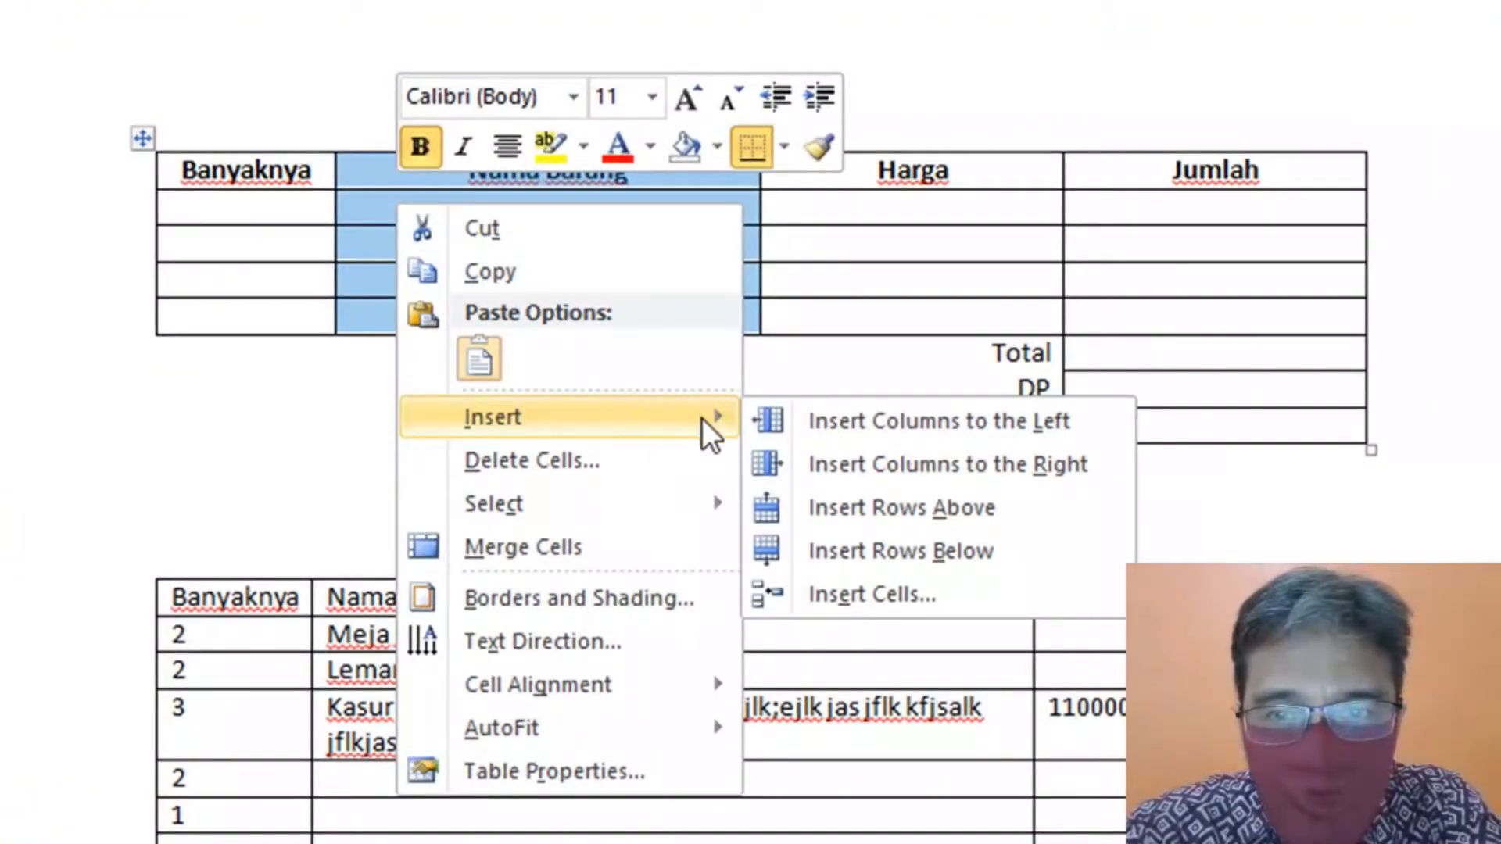
click(1060, 461)
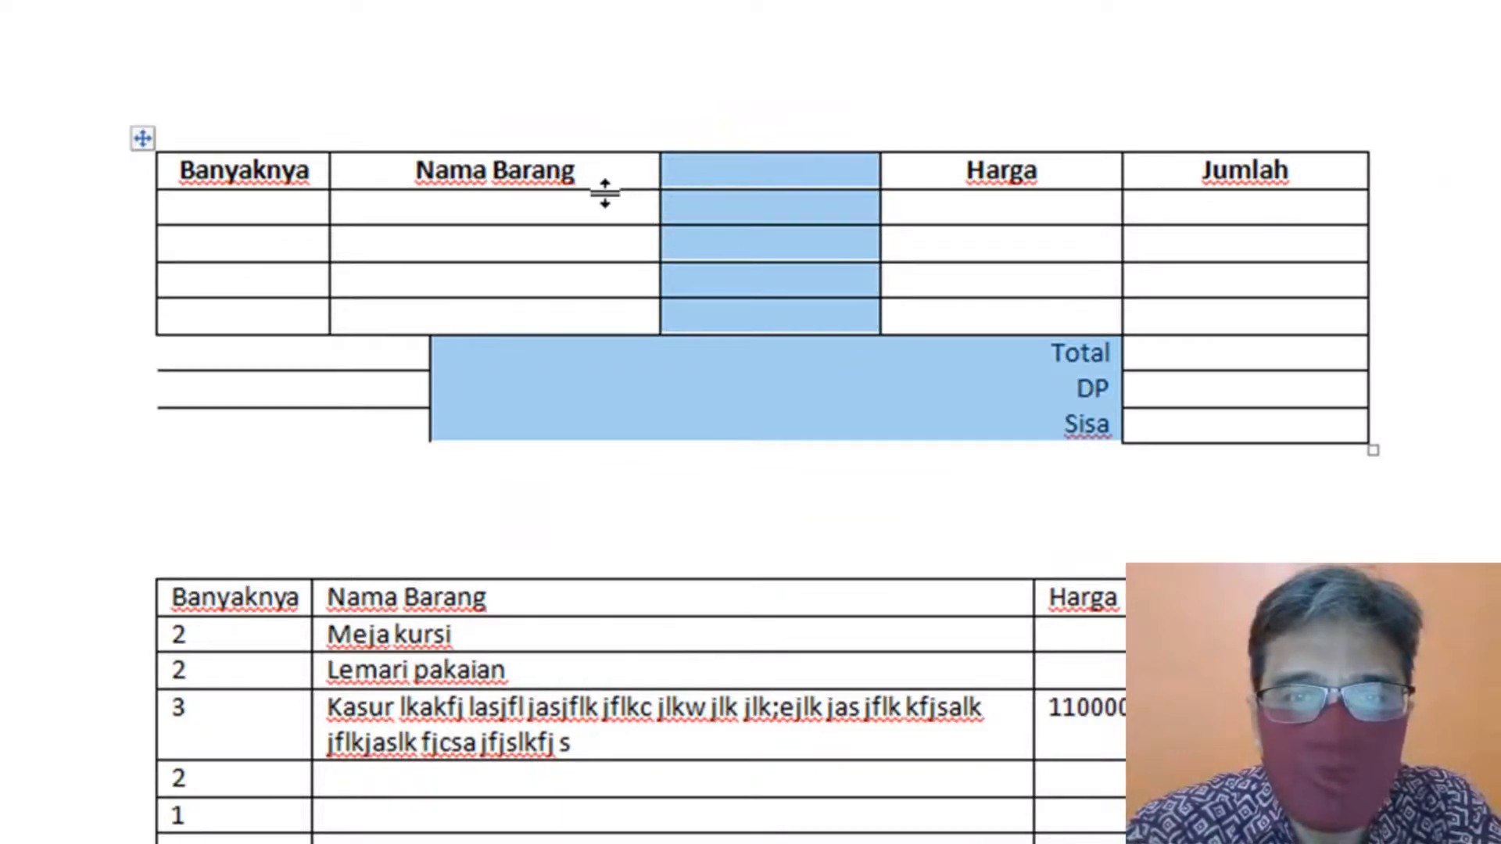
click(623, 218)
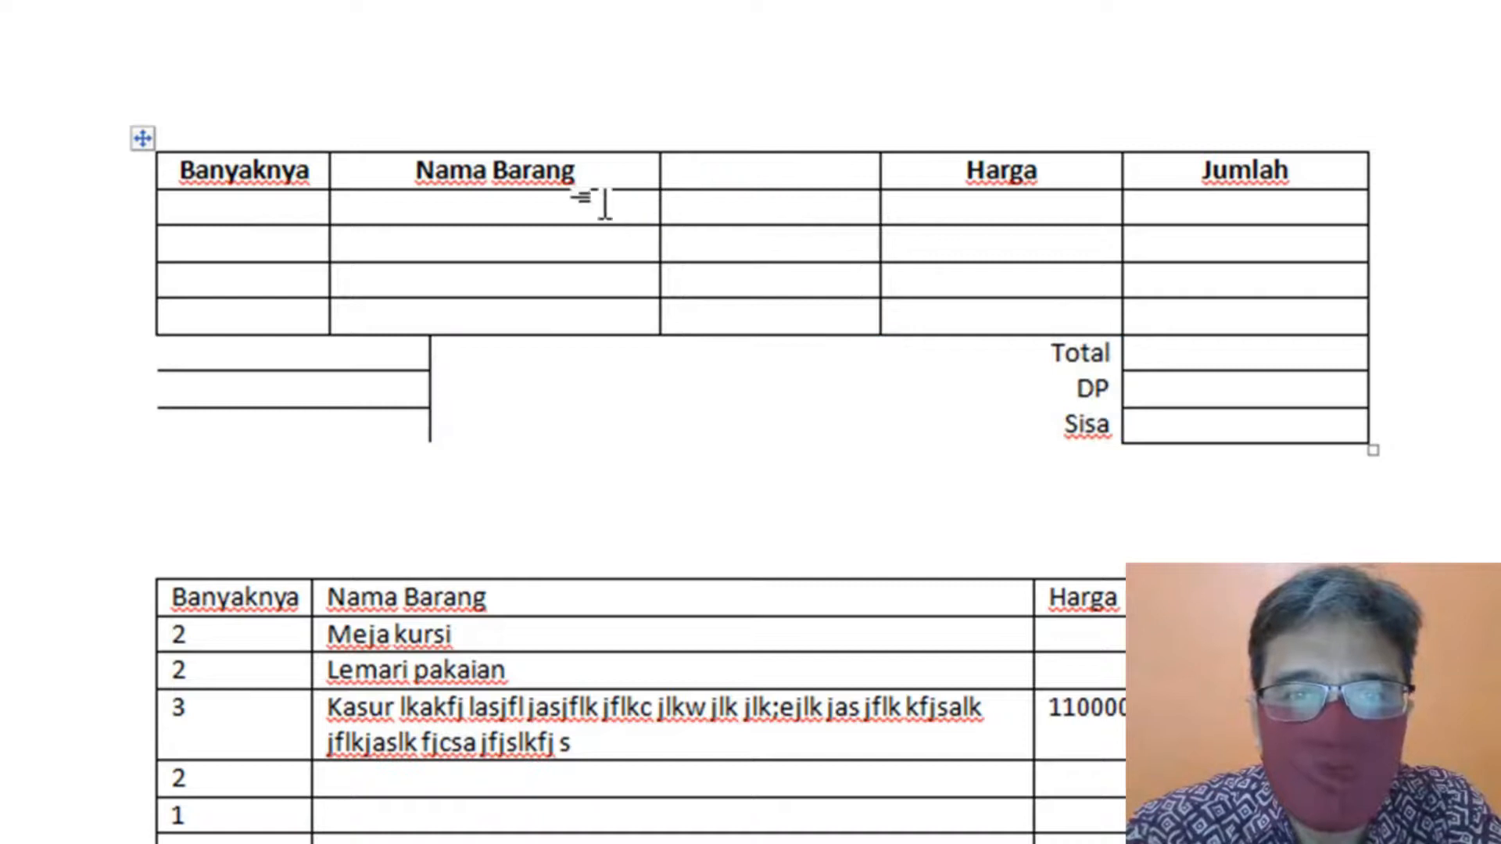
key(ctrl+z)
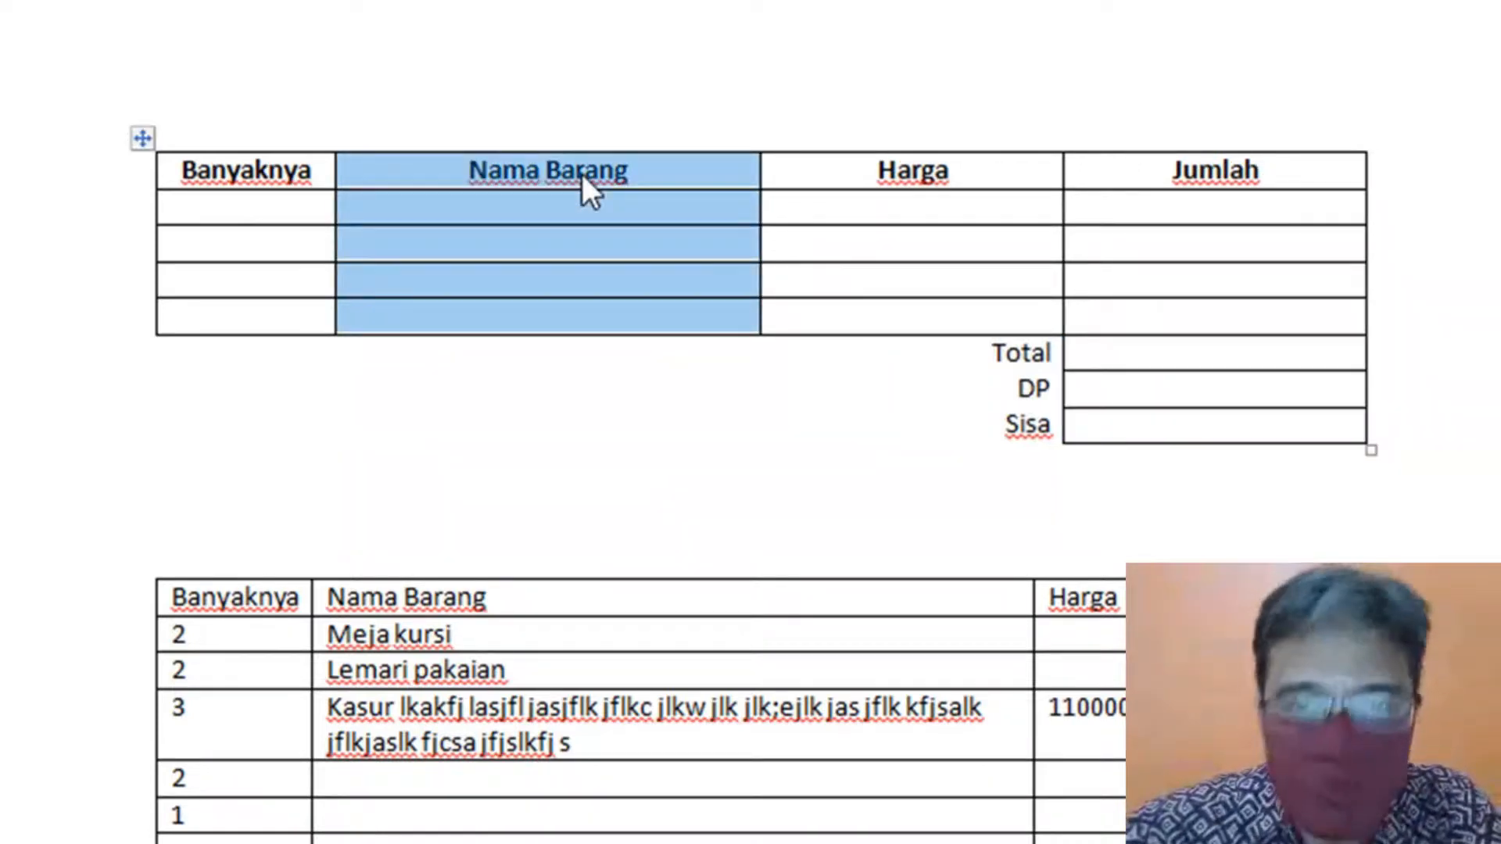
right_click(581, 174)
mouse_move(776, 391)
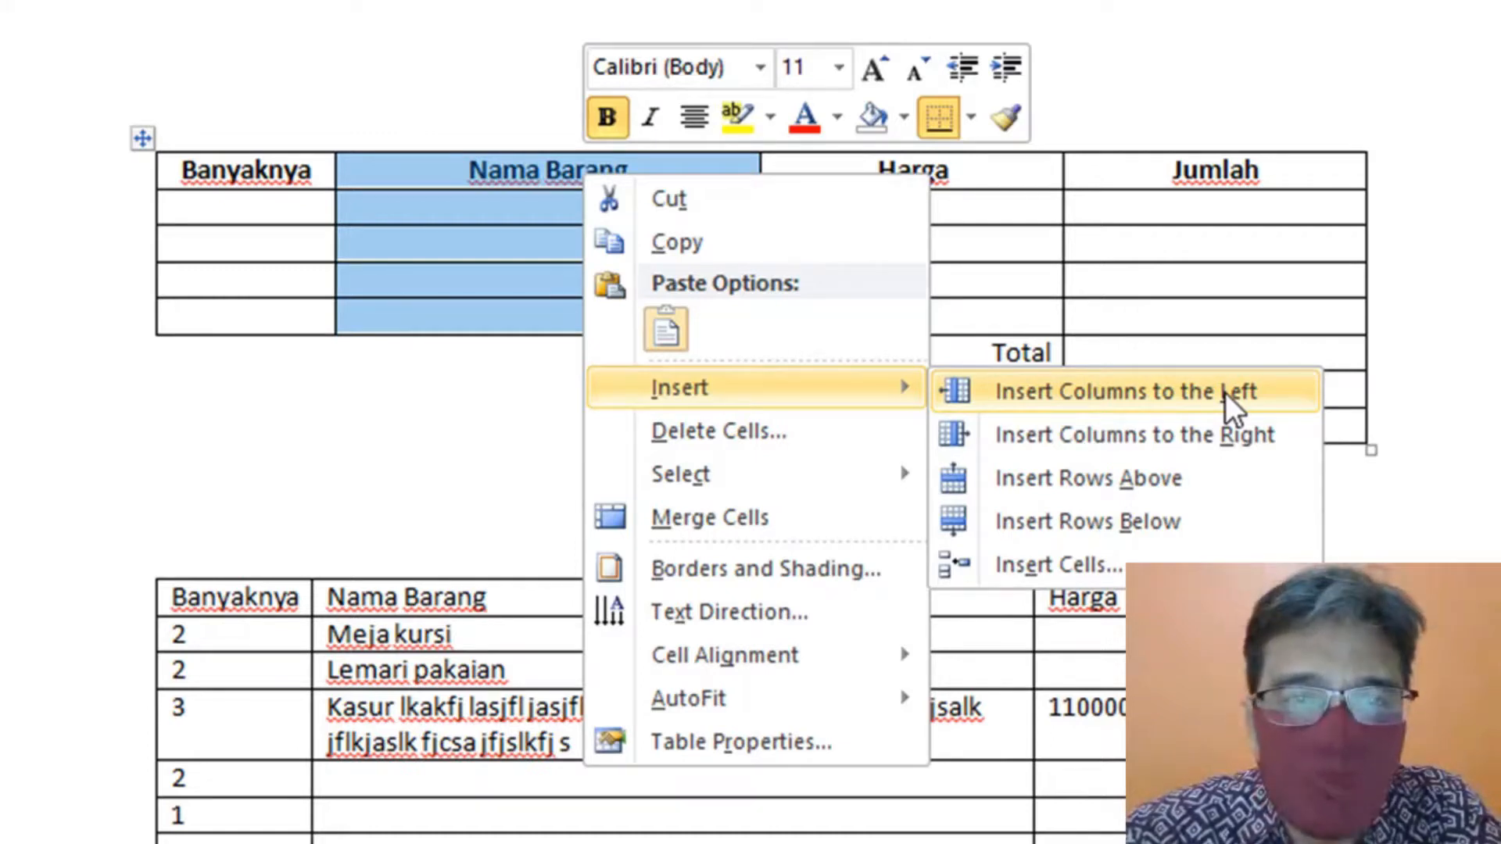
click(1234, 404)
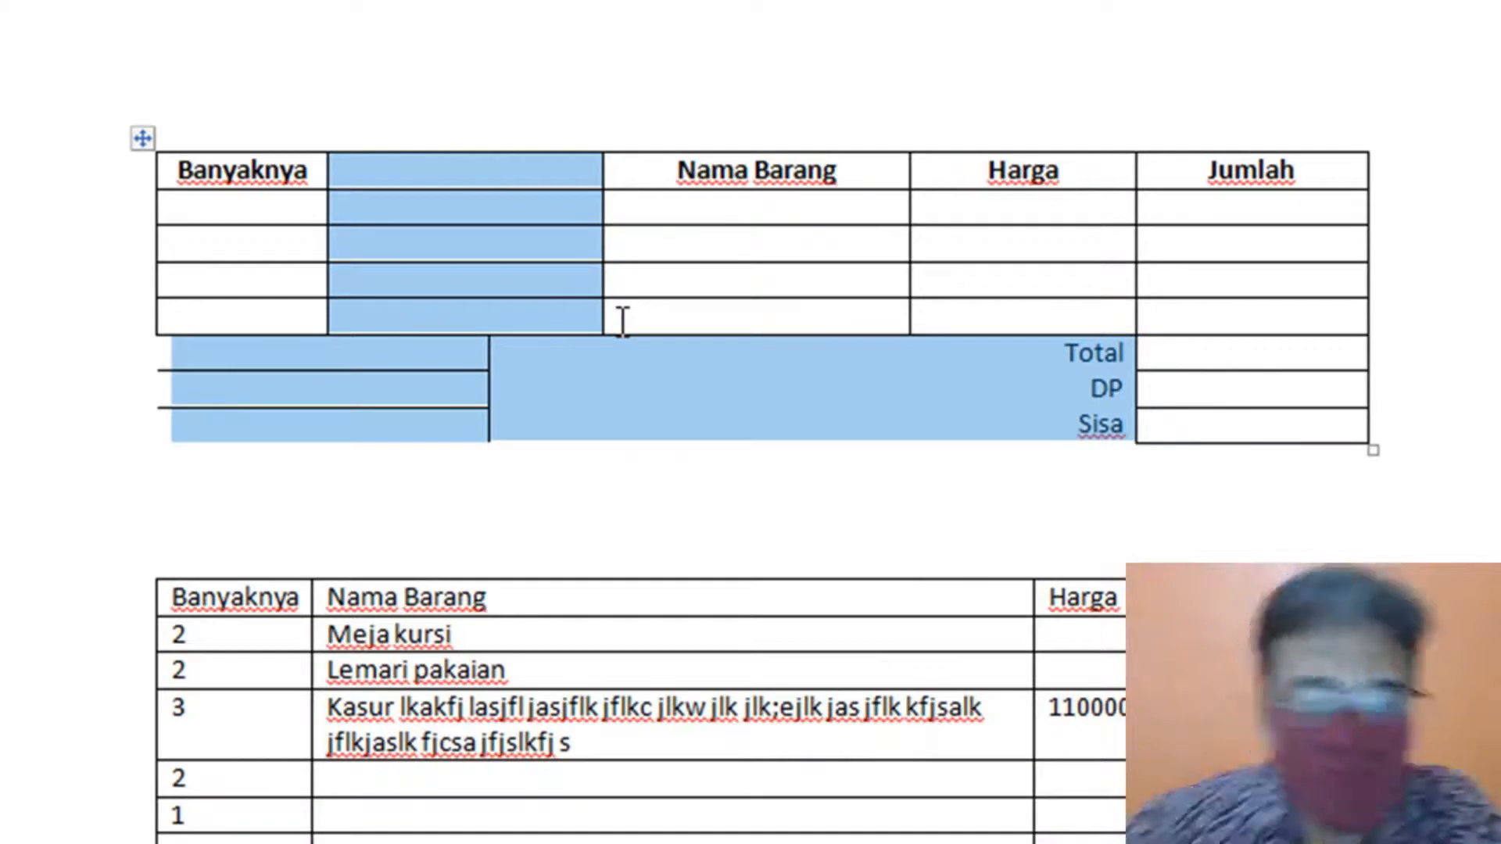
key(ctrl+z)
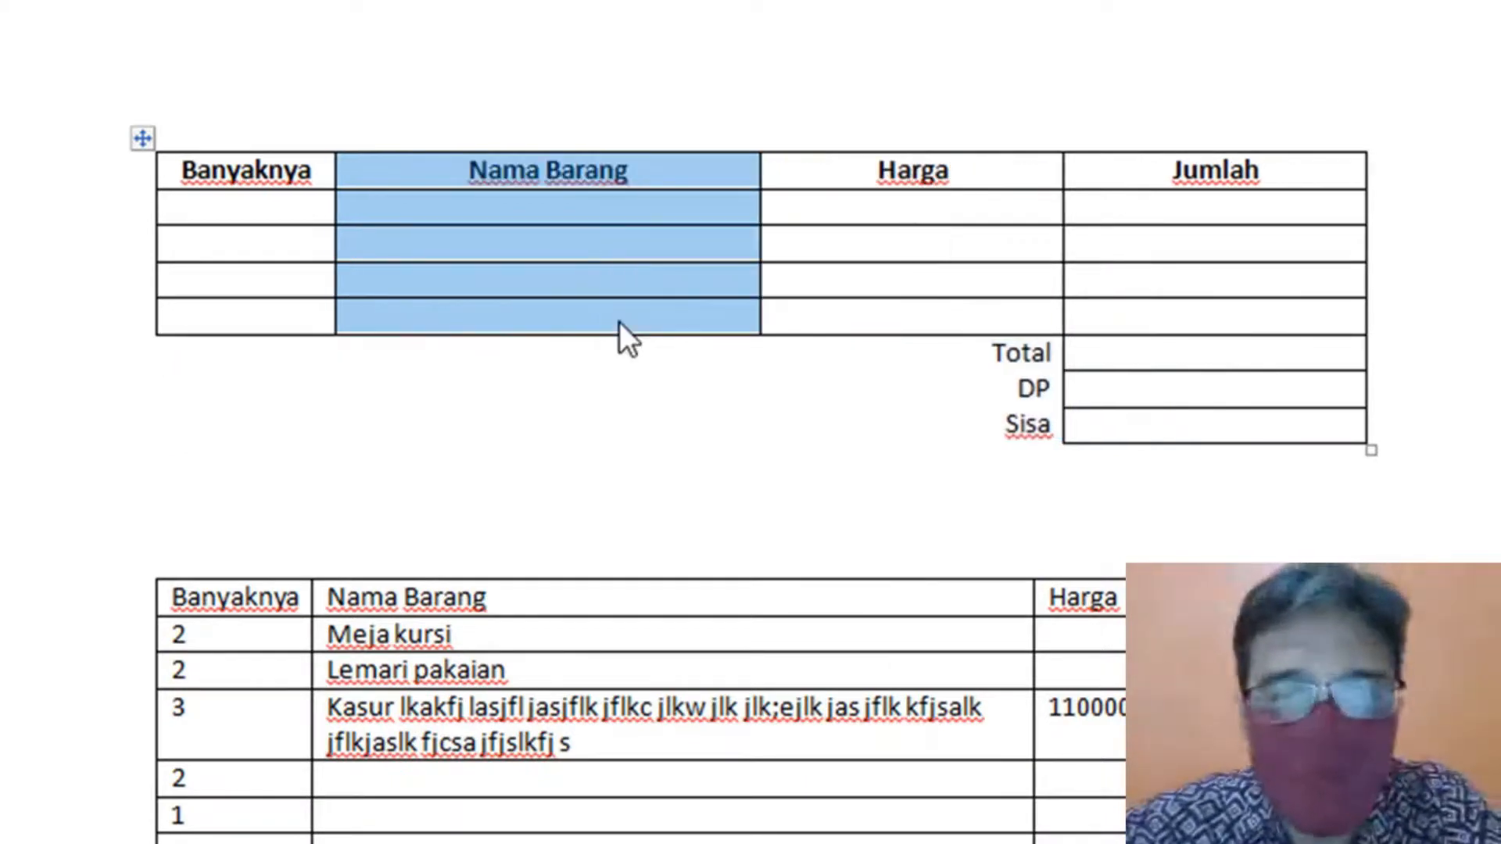
right_click(569, 263)
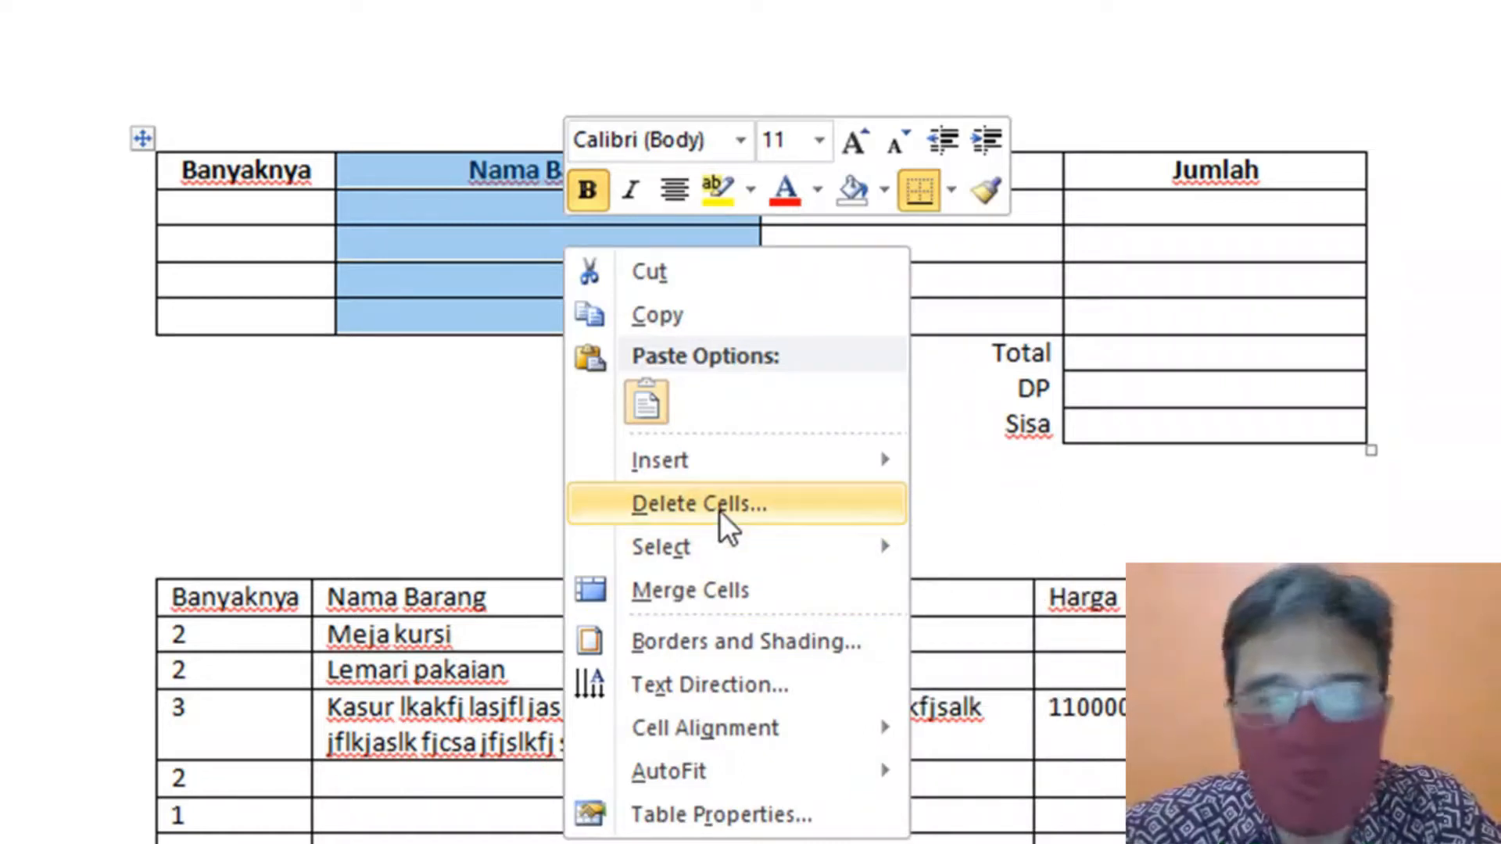
click(1149, 391)
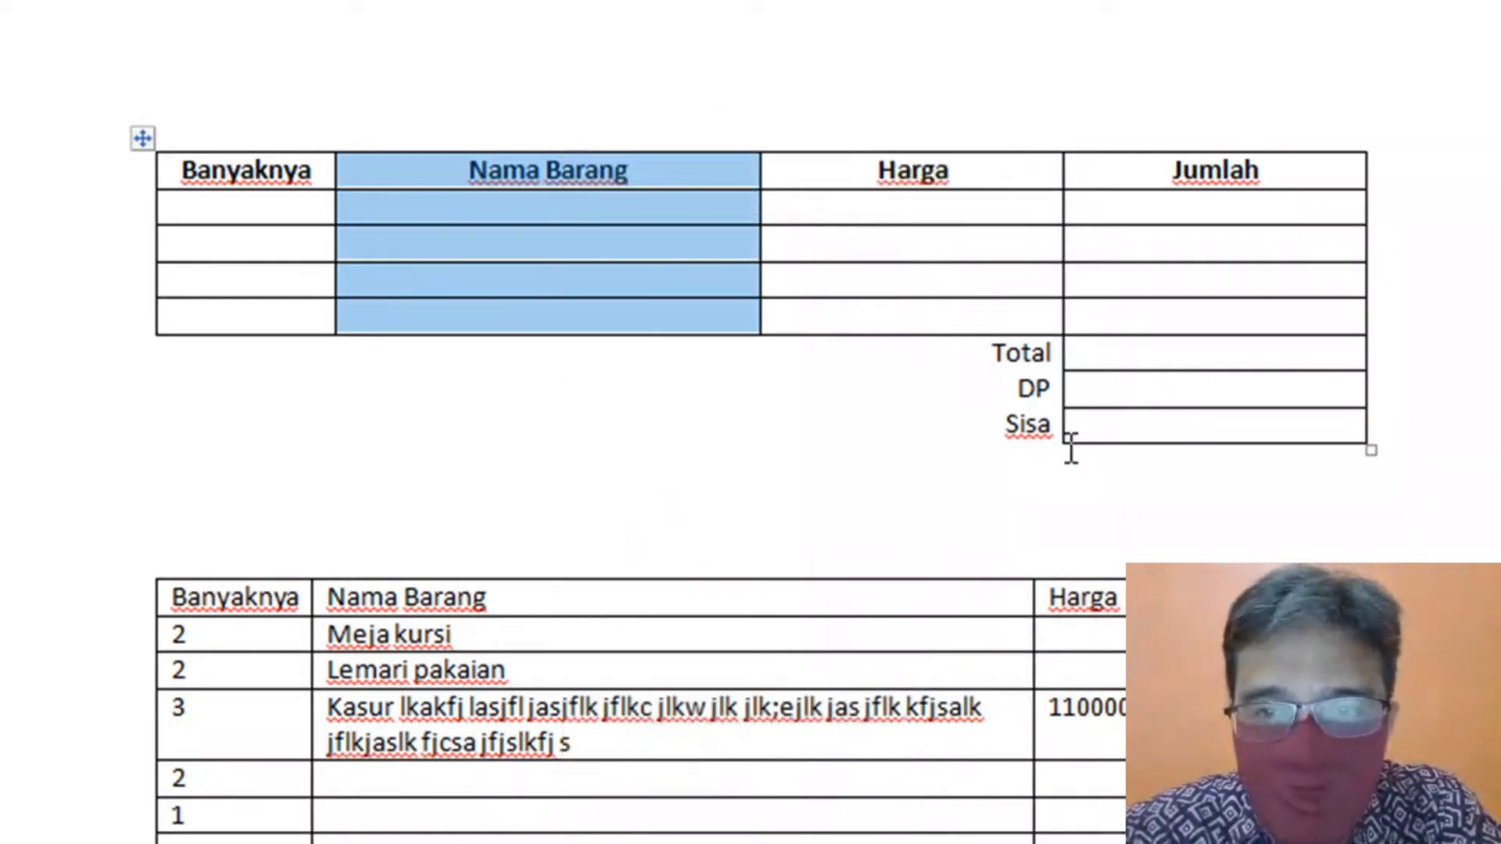
click(1081, 429)
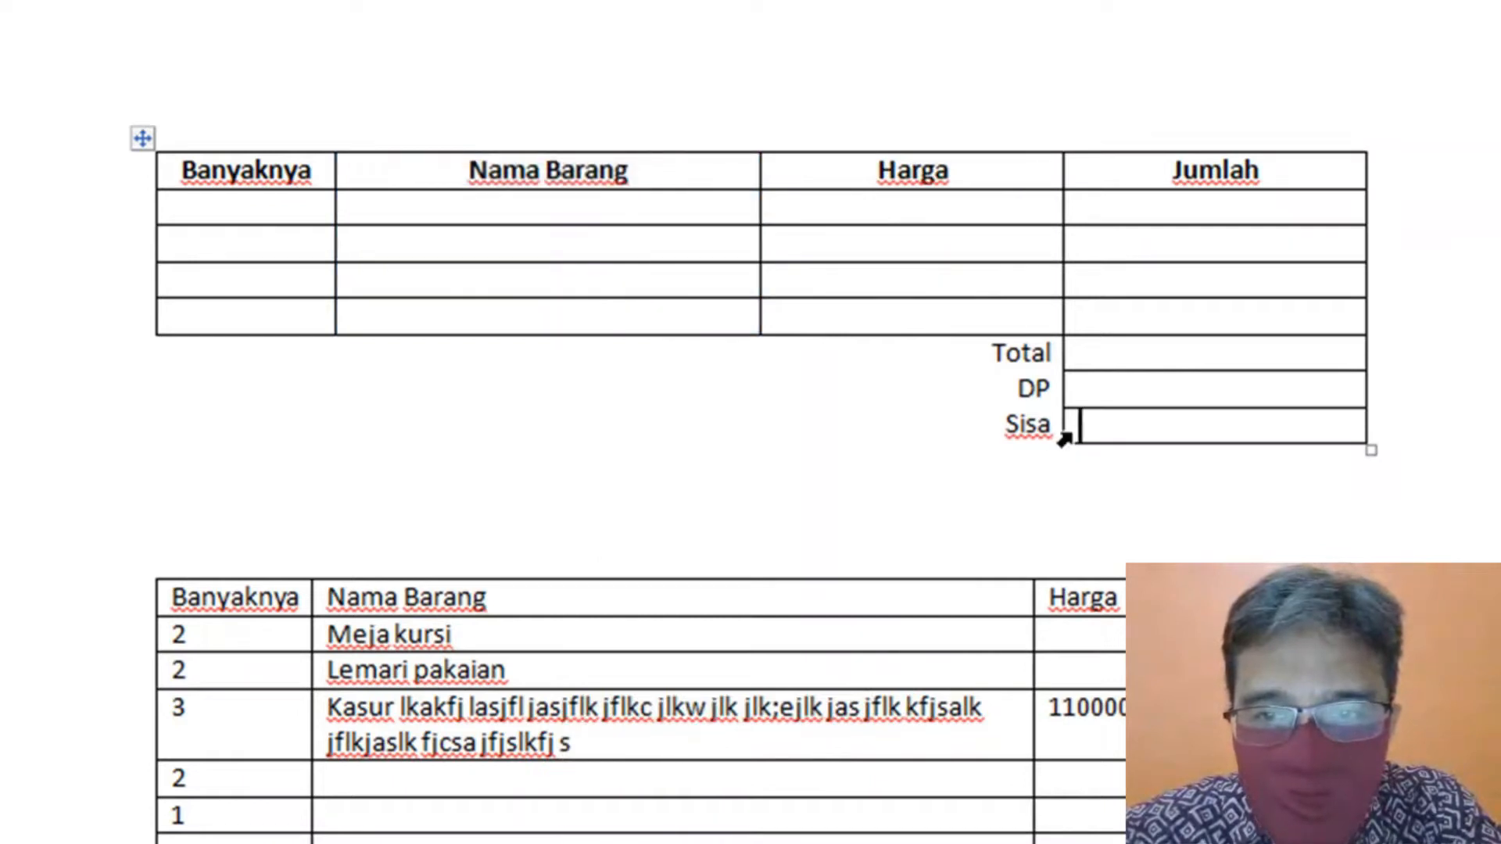
- From the Sisa value cell, use Delete Cells with Delete entire column to remove Jumlah
click(1065, 438)
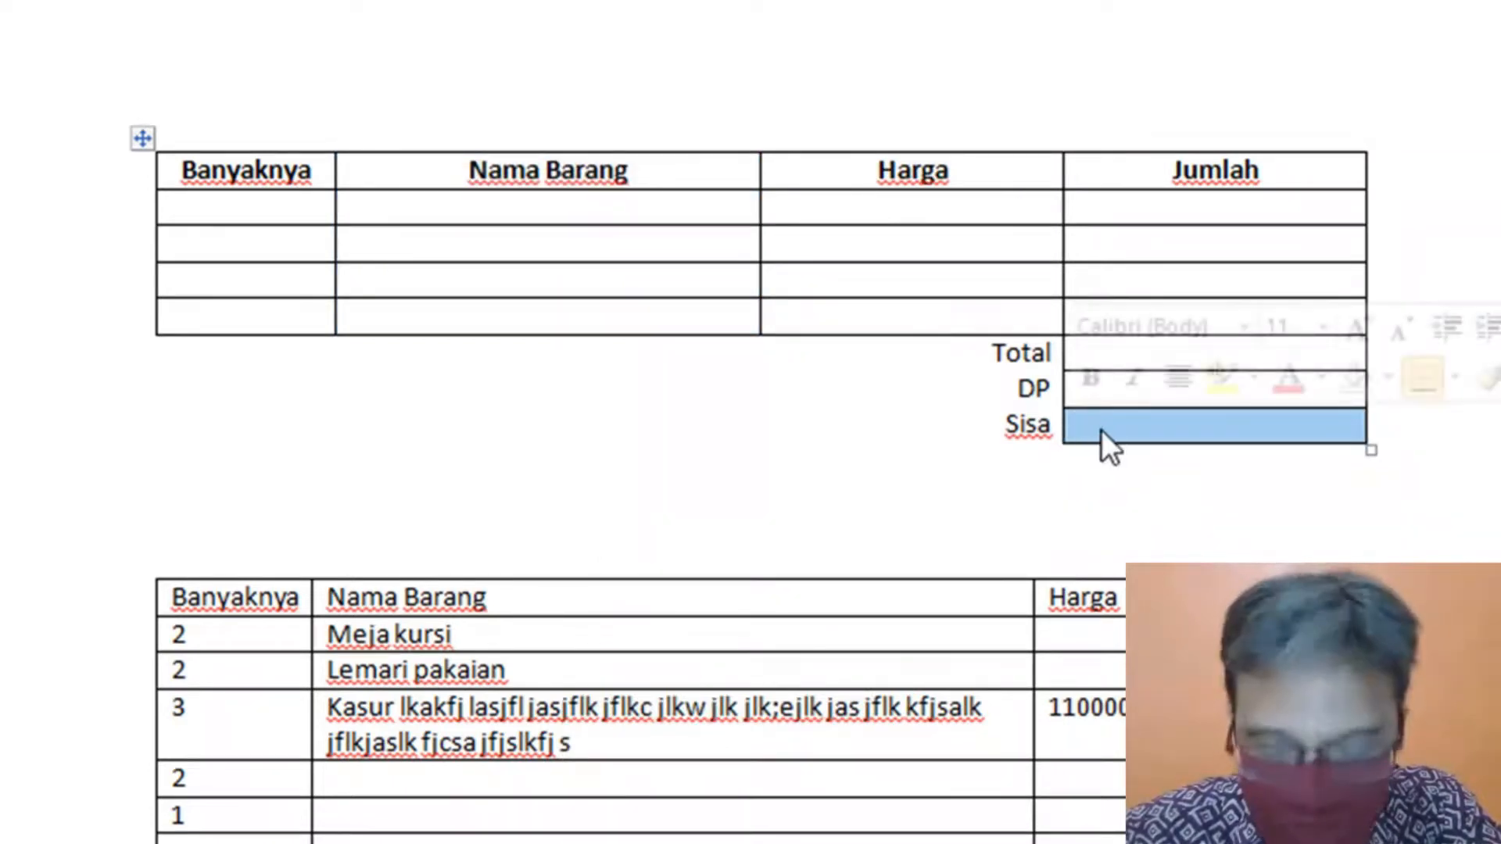
right_click(1100, 429)
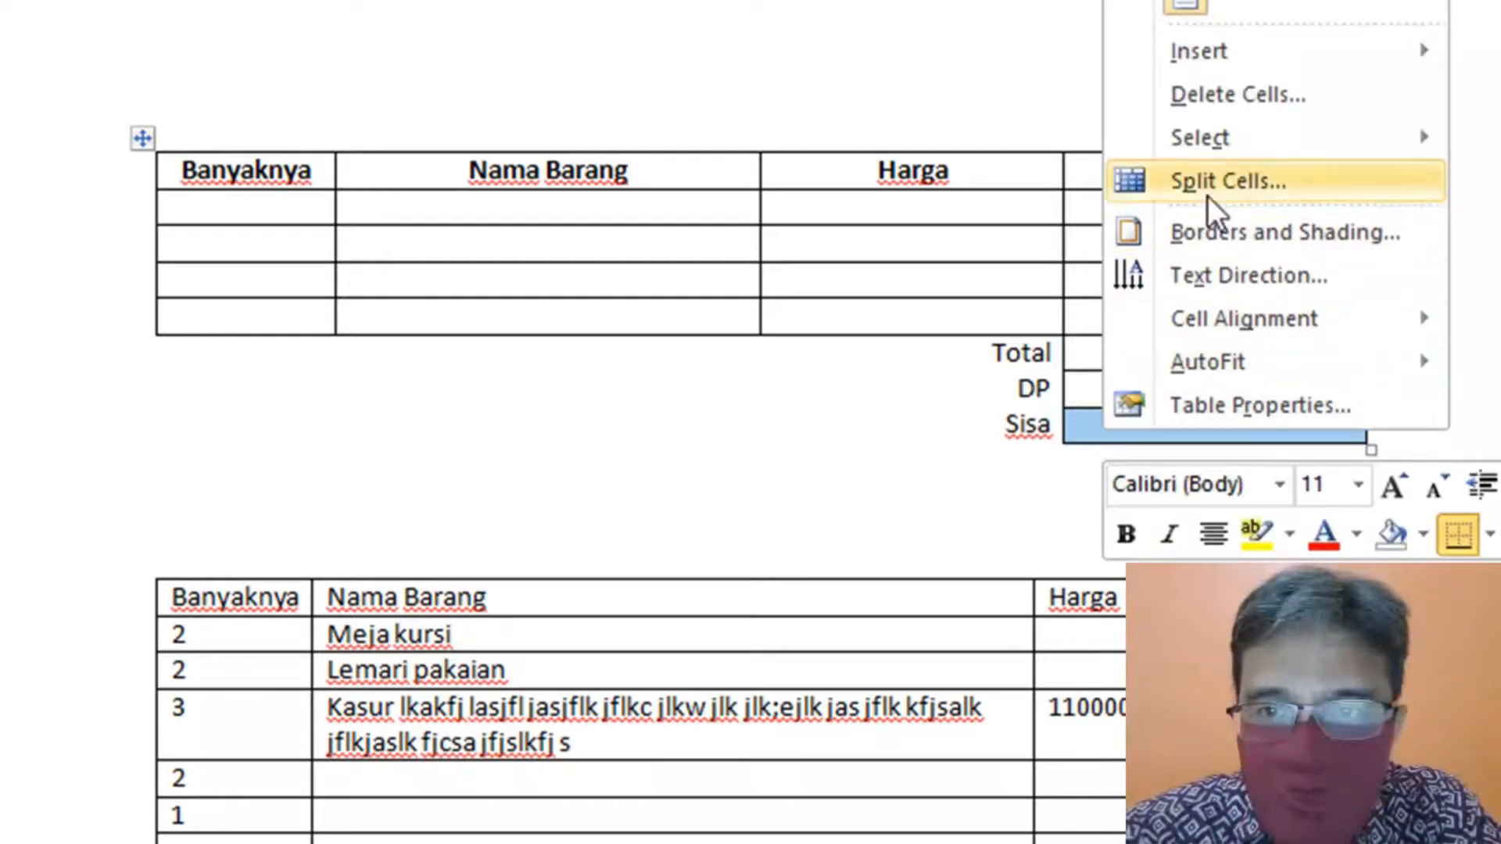
click(1325, 109)
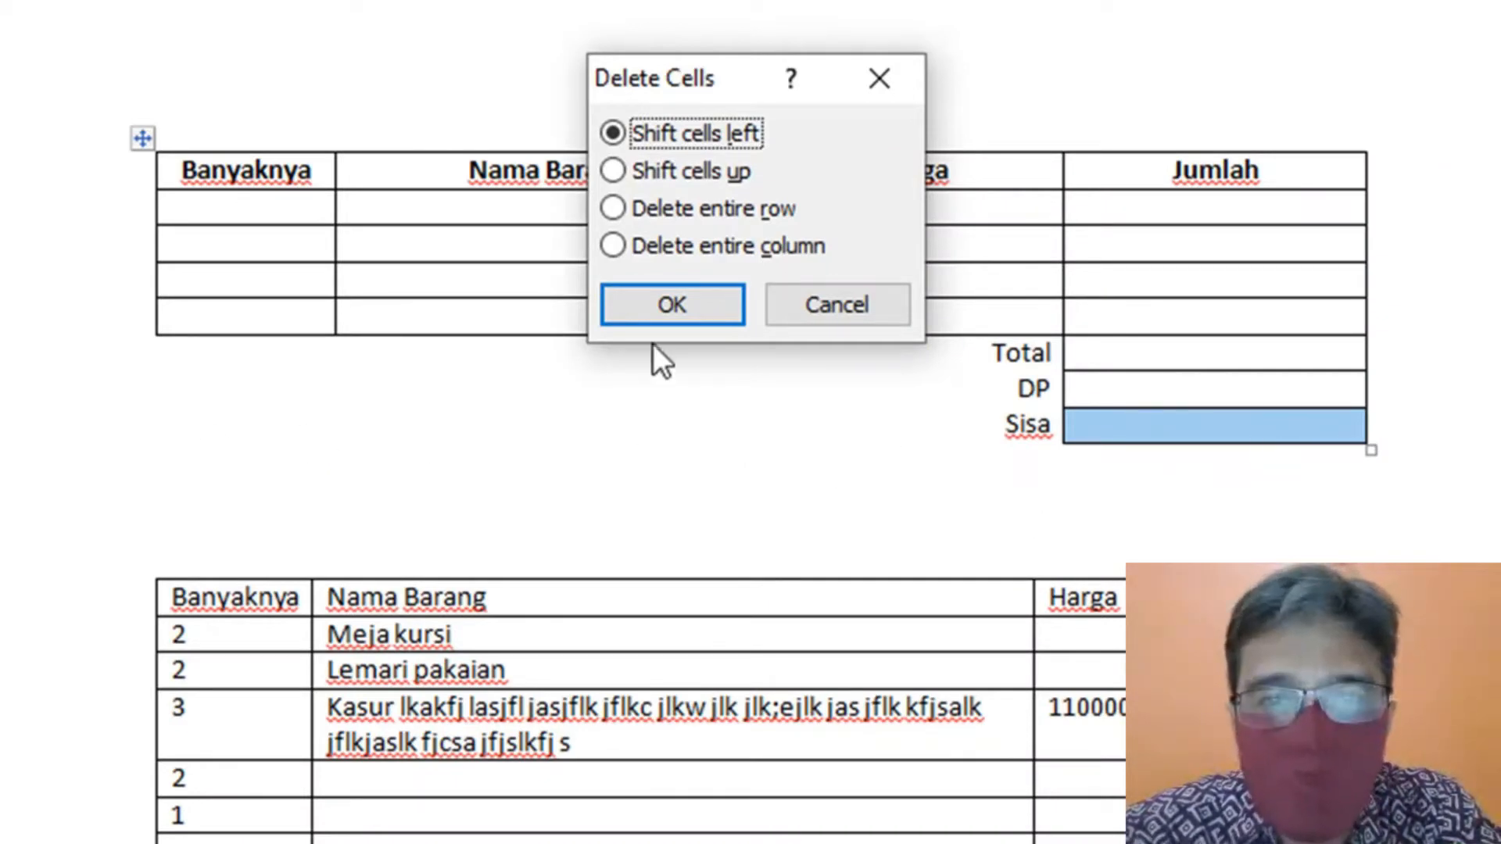
click(613, 245)
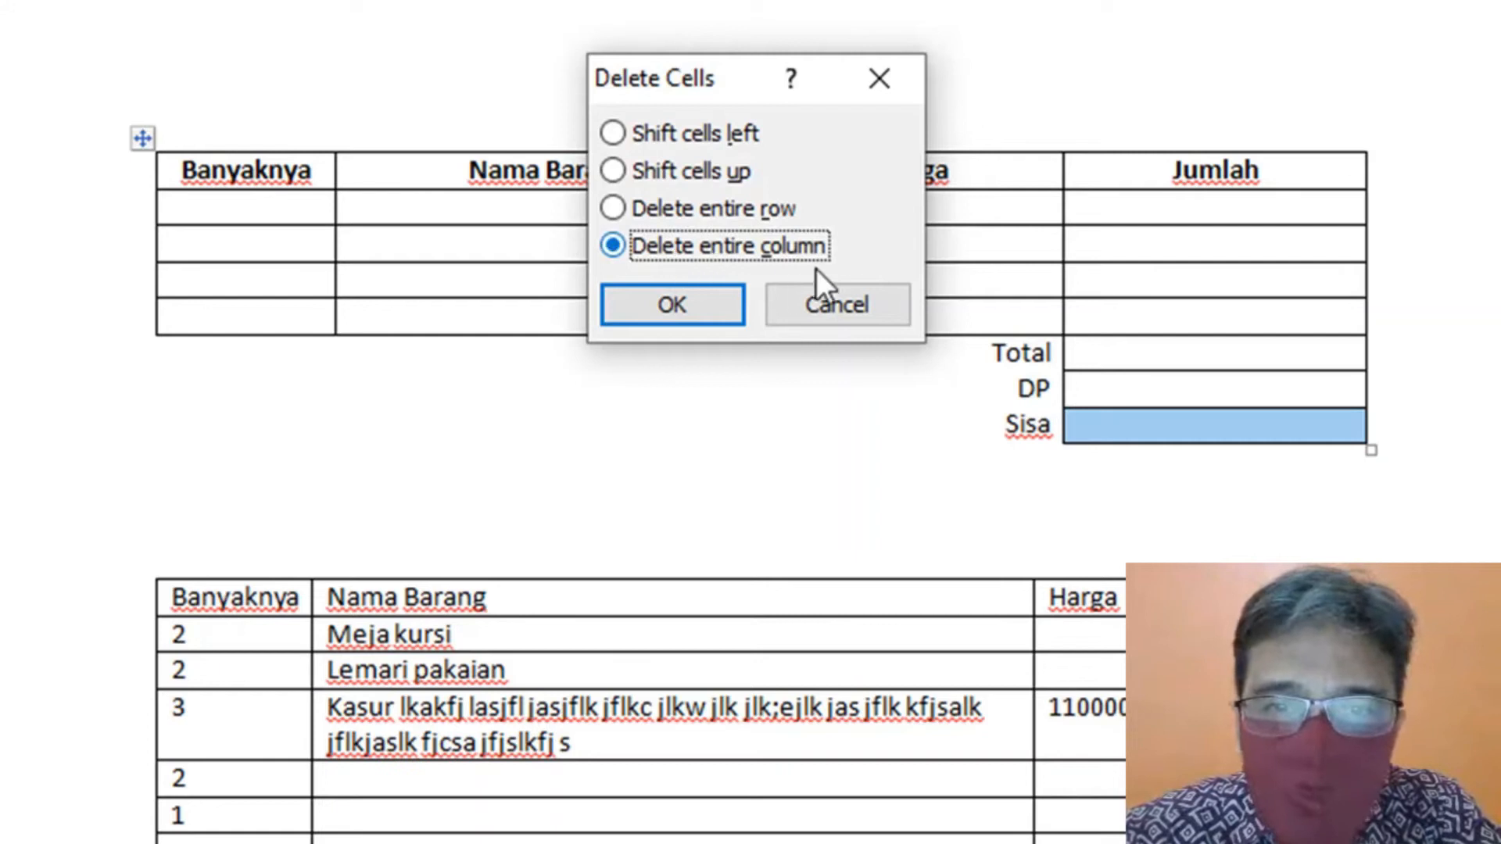
click(712, 306)
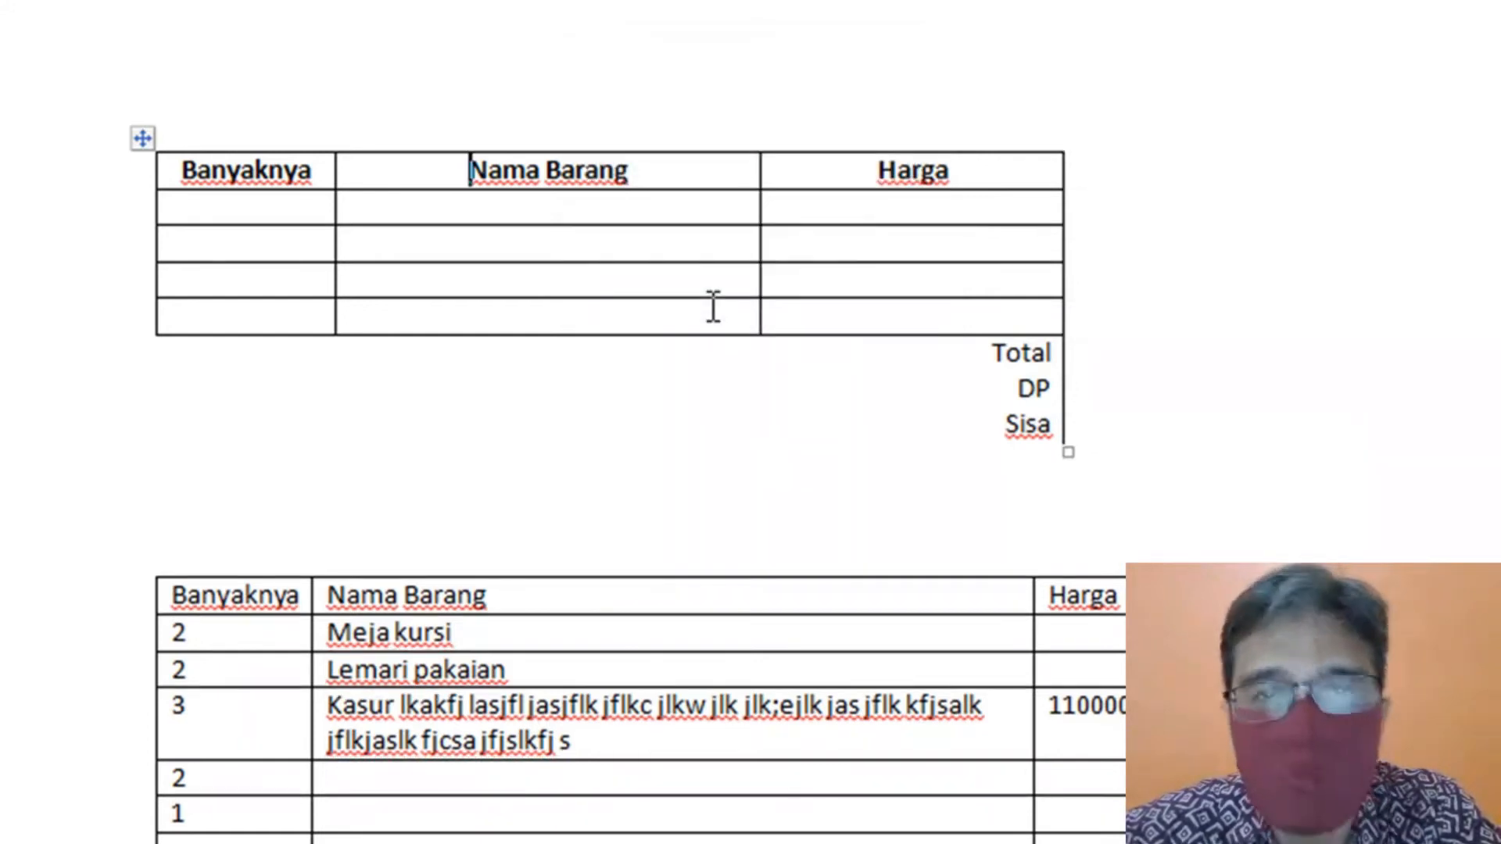